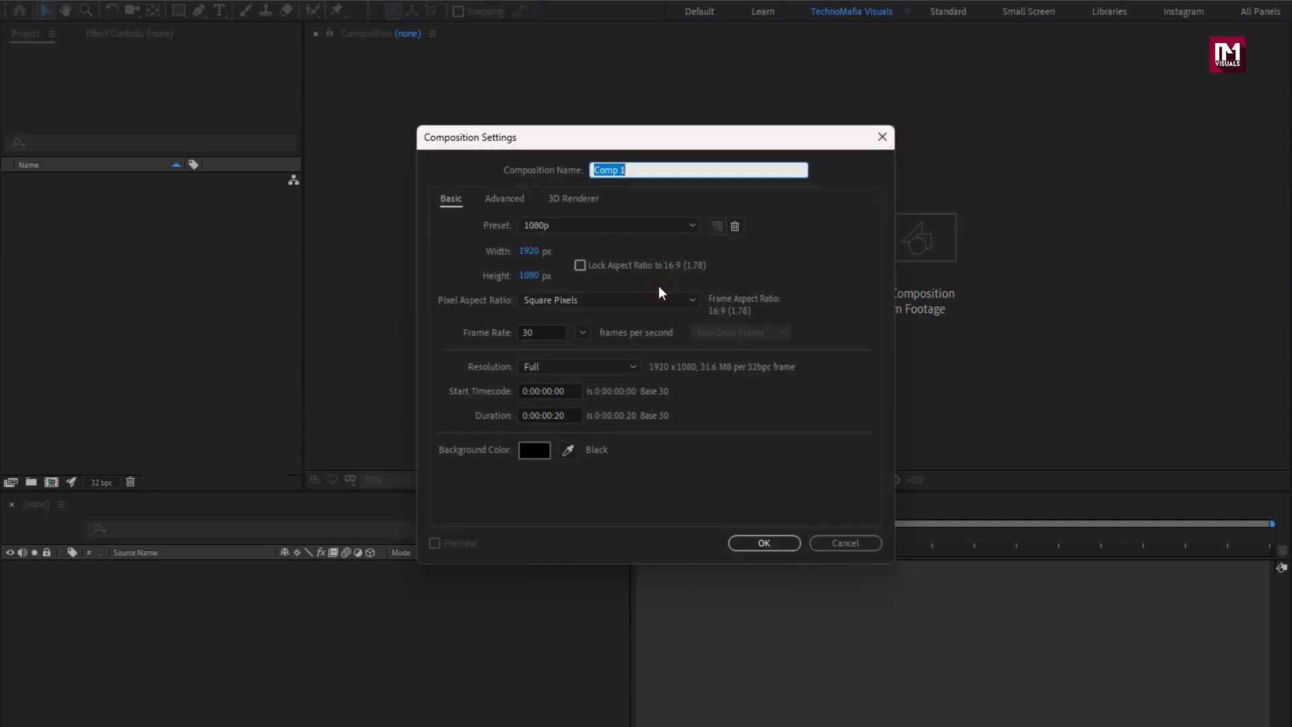
Step: Create a 1920×1080, 30 fps, 20-frame composition named 'Title'
type("Title")
left_click(760, 542)
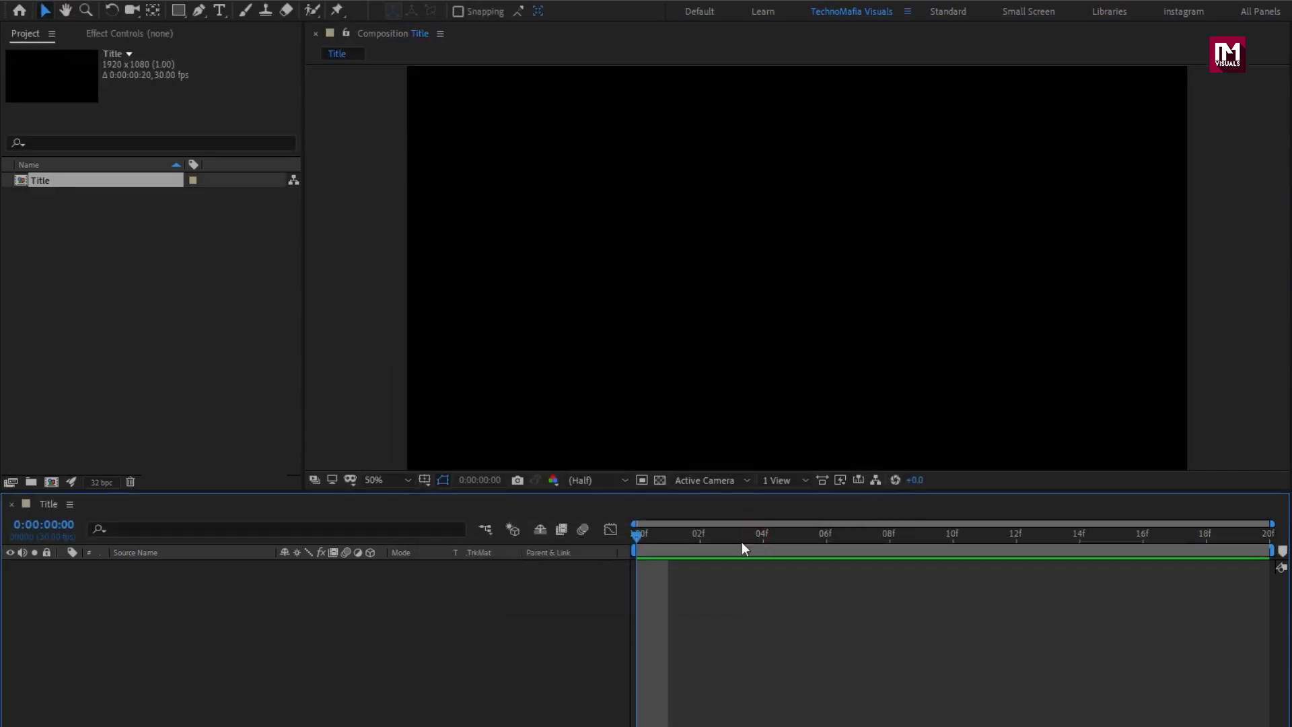
Step: Add a new full-frame solid layer named 'BG'
right_click(317, 612)
mouse_move(373, 434)
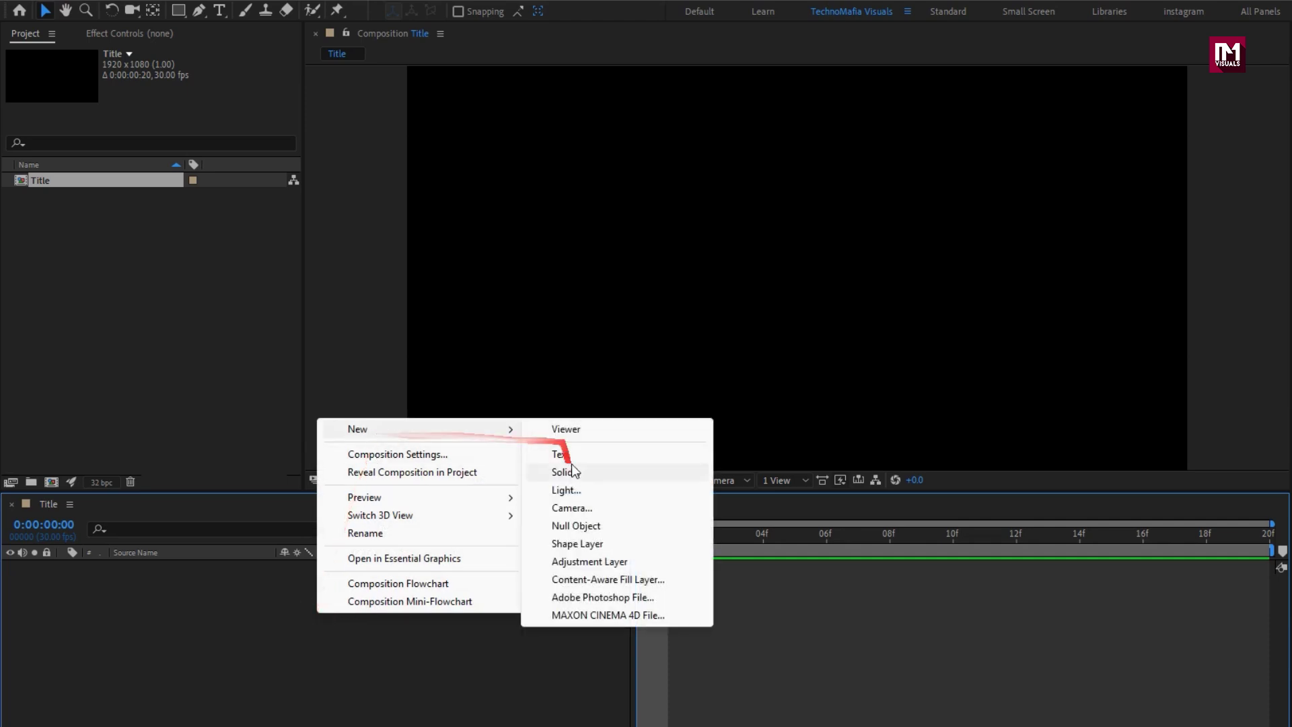
left_click(571, 467)
type("BG")
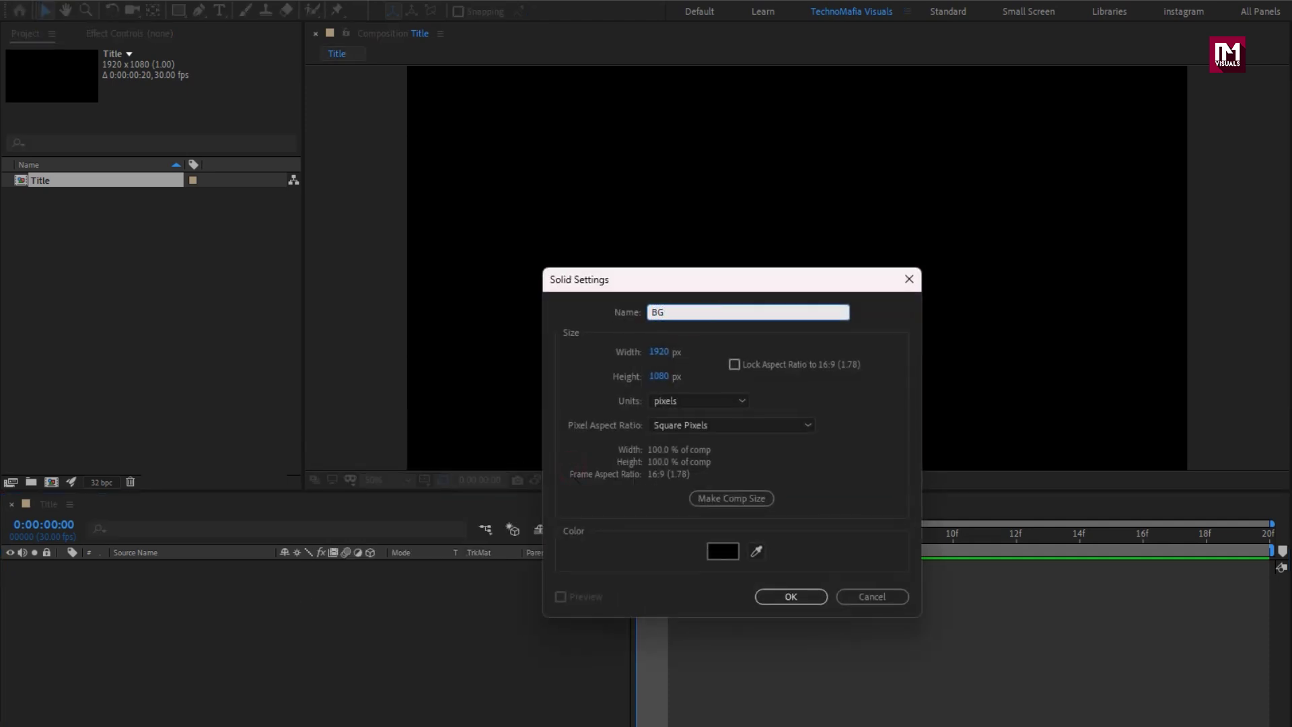
left_click(791, 597)
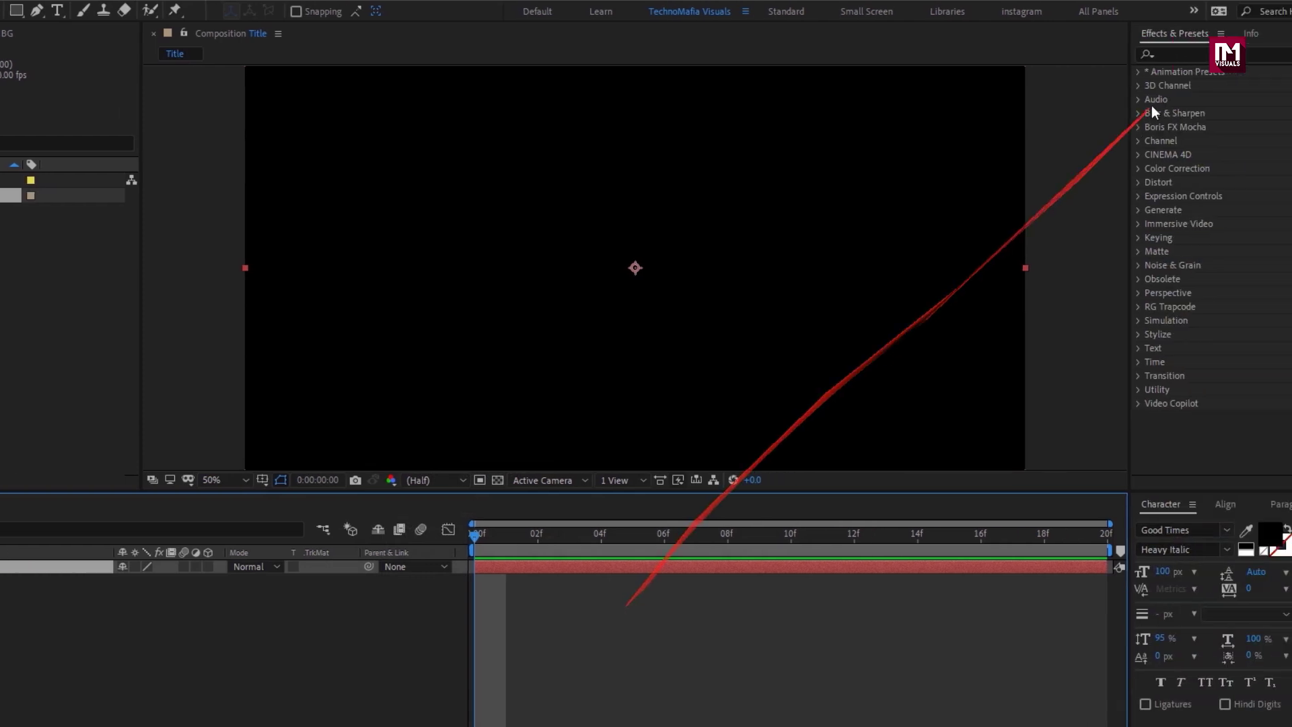
Step: Apply a Fill effect to BG with the light pinkish-white colour E9E4E4
left_click(1291, 56)
type("fill")
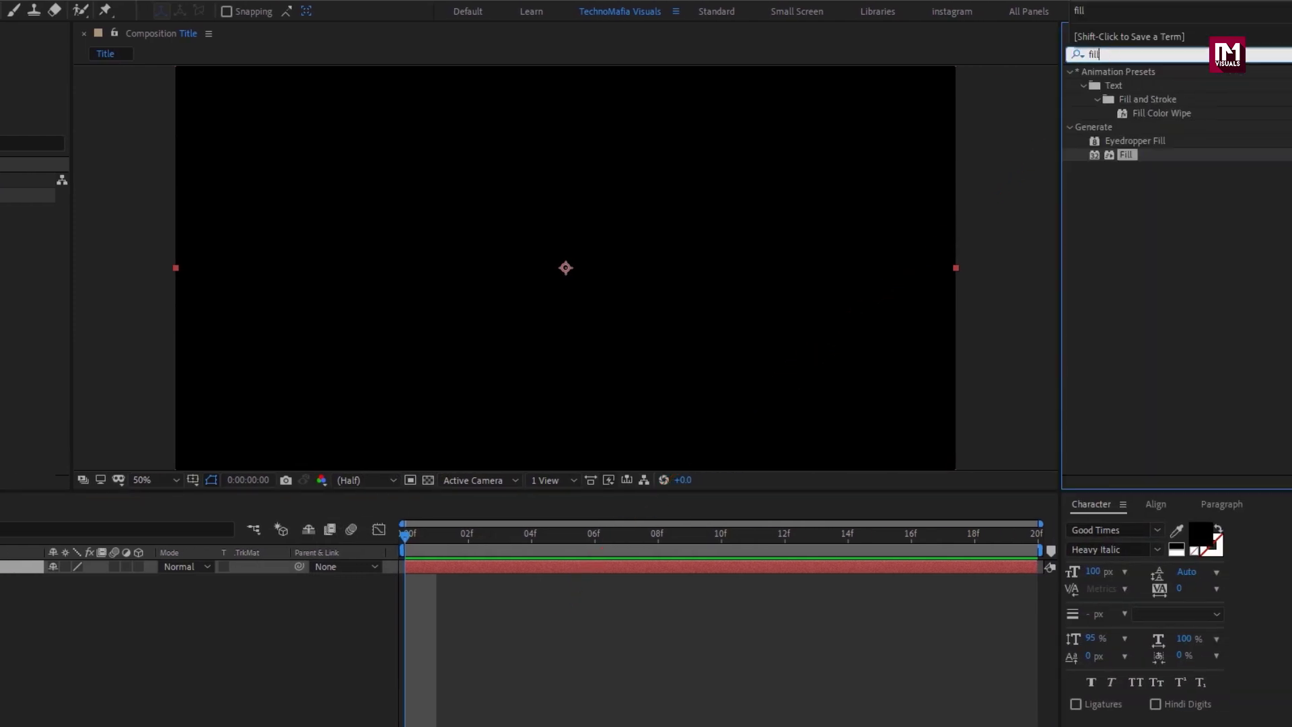
left_click_drag(1125, 159, 602, 242)
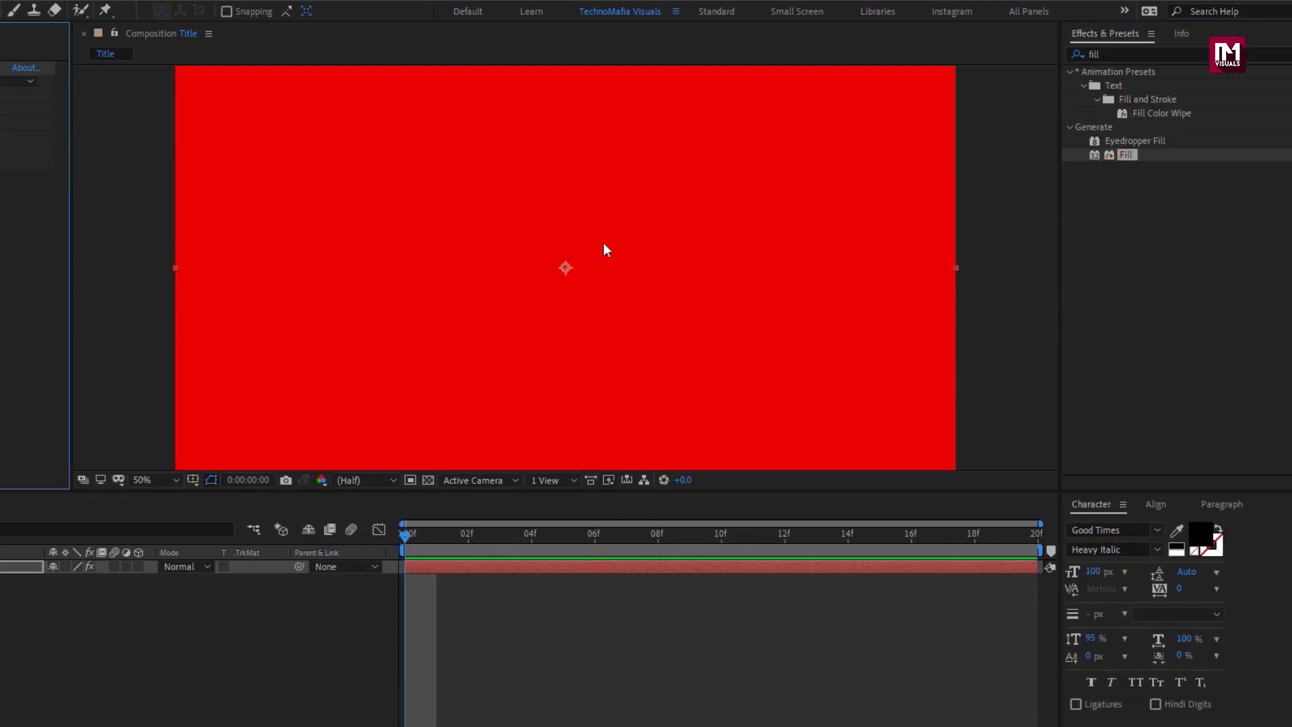
left_click(172, 109)
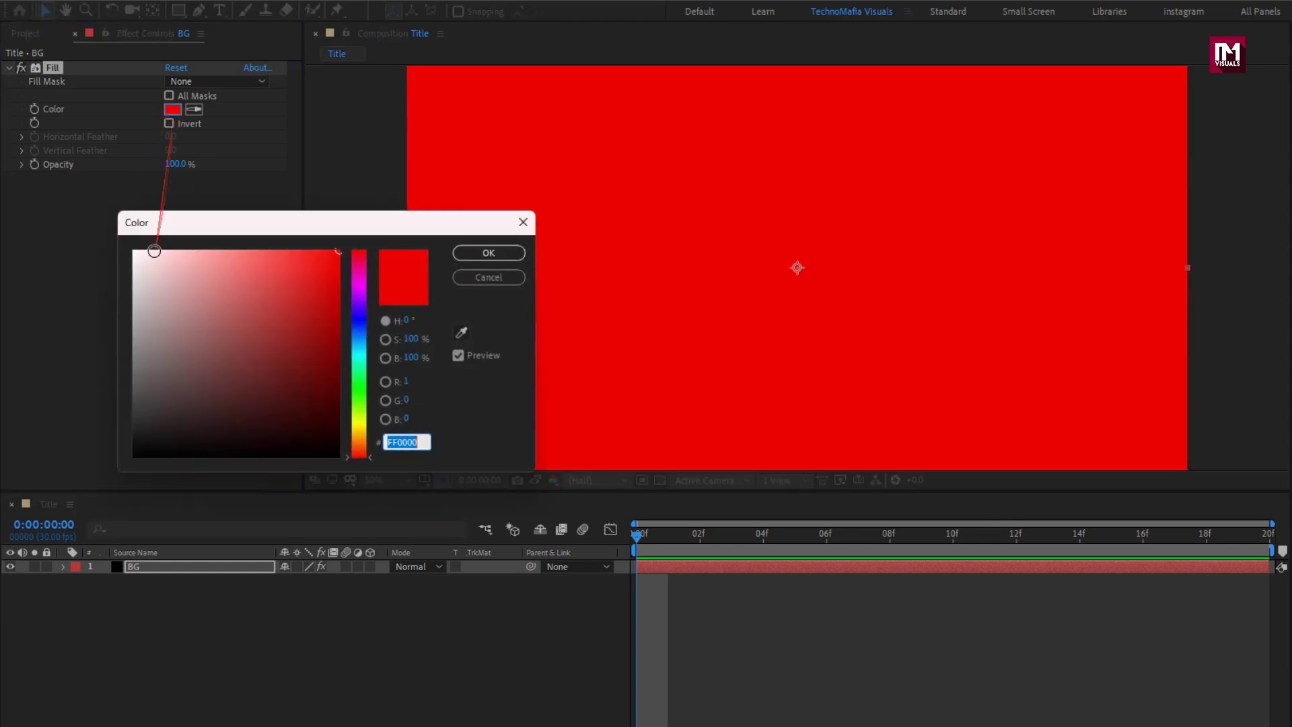
left_click(136, 268)
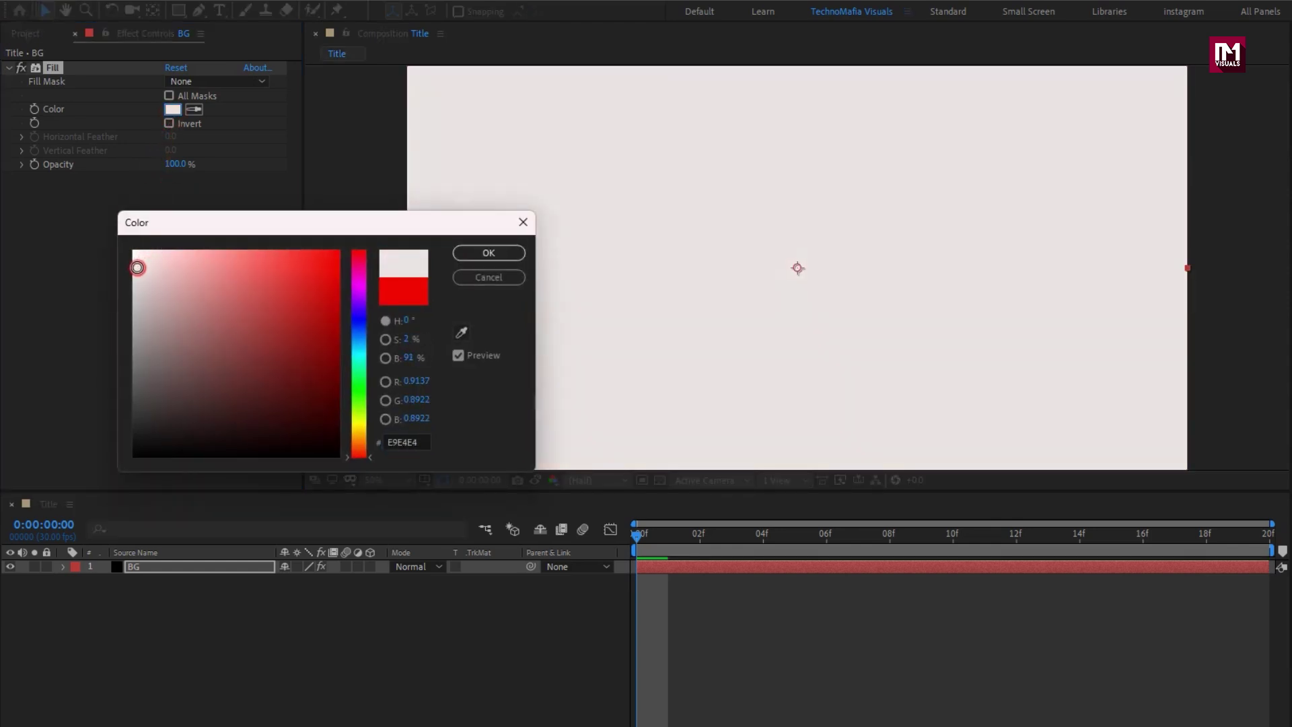
left_click(490, 254)
key("comma")
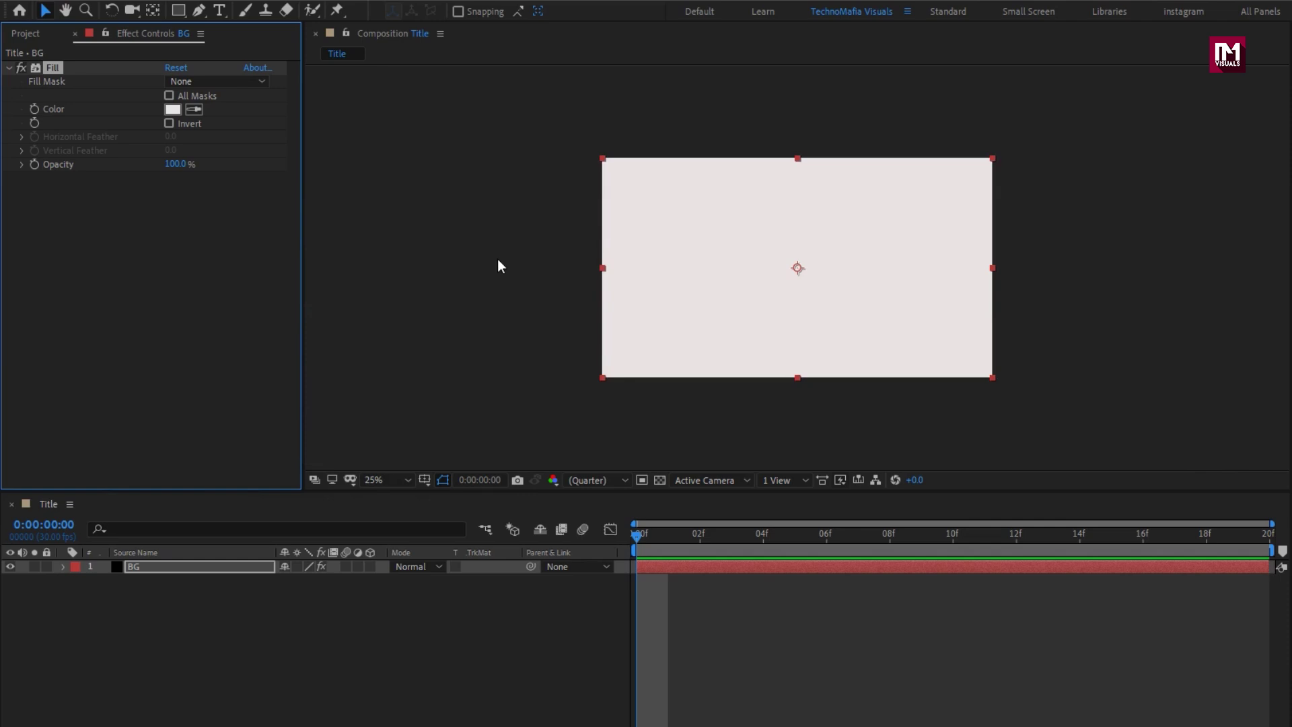
left_click(225, 12)
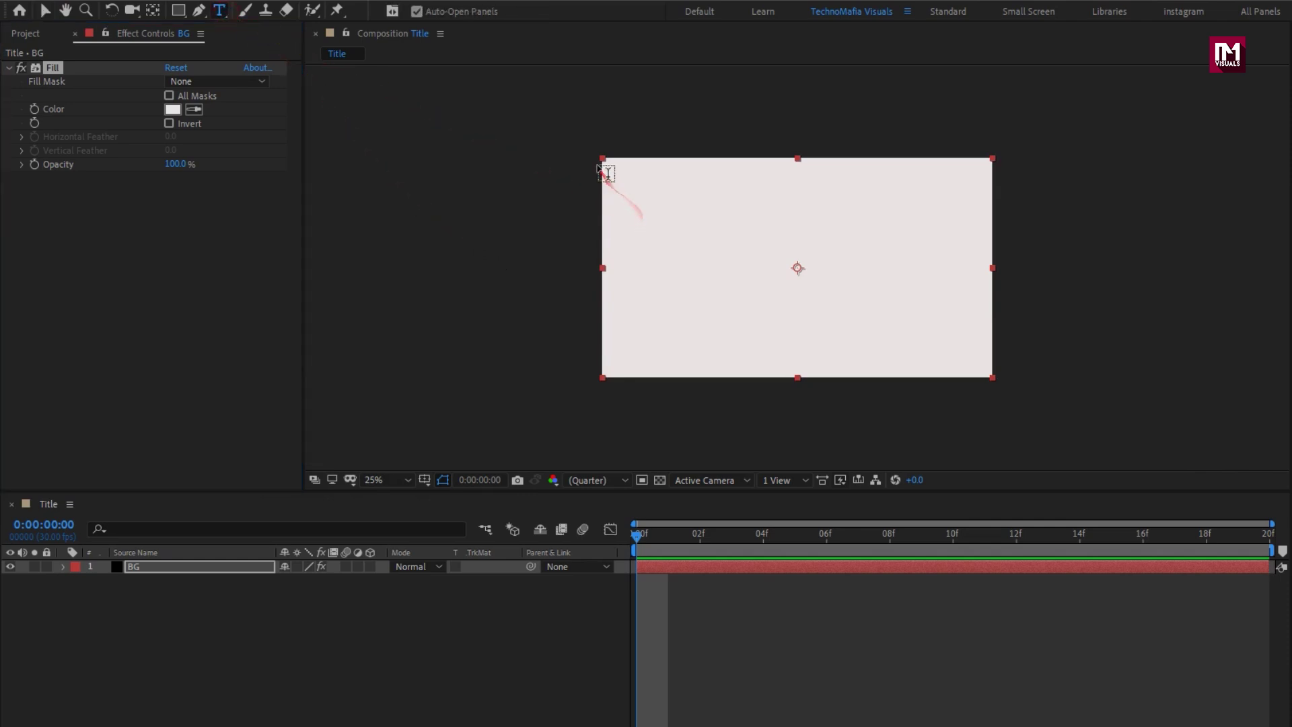
Step: Draw a full-frame paragraph text box, paste the copied keyword list into it and select all
left_click_drag(595, 157, 993, 377)
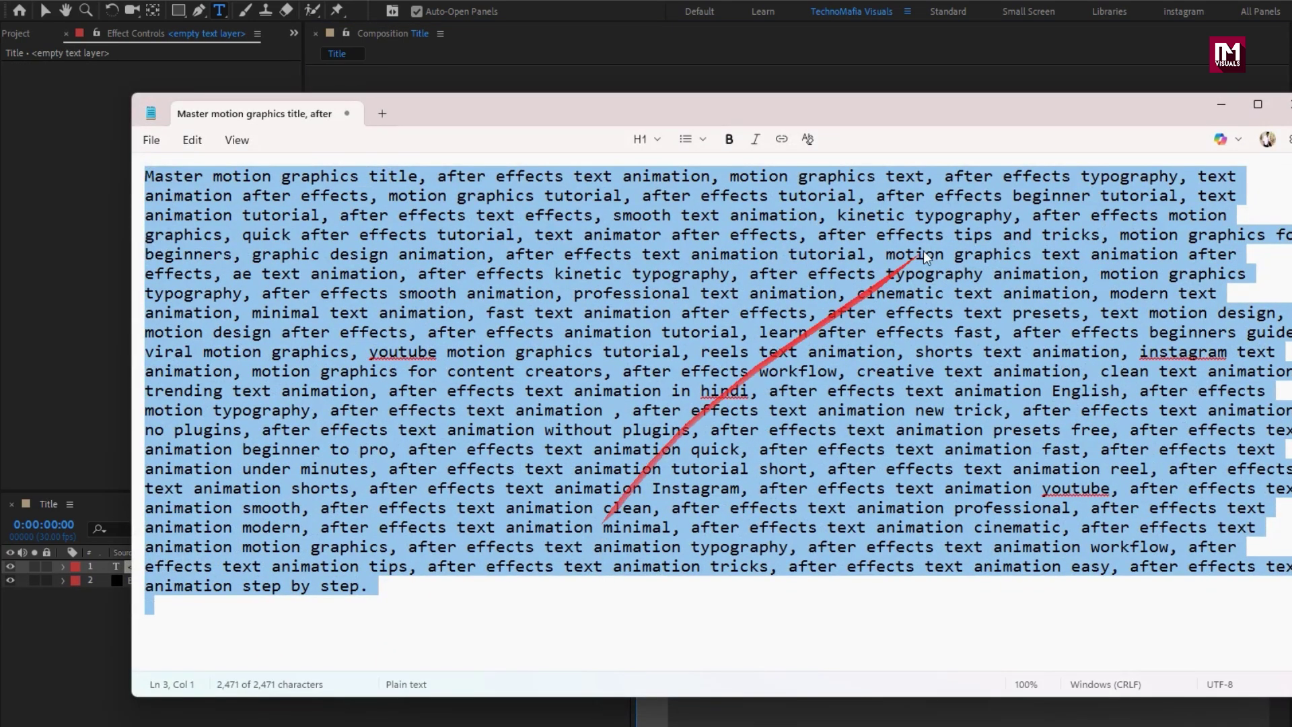
left_click(1221, 104)
left_click(745, 267)
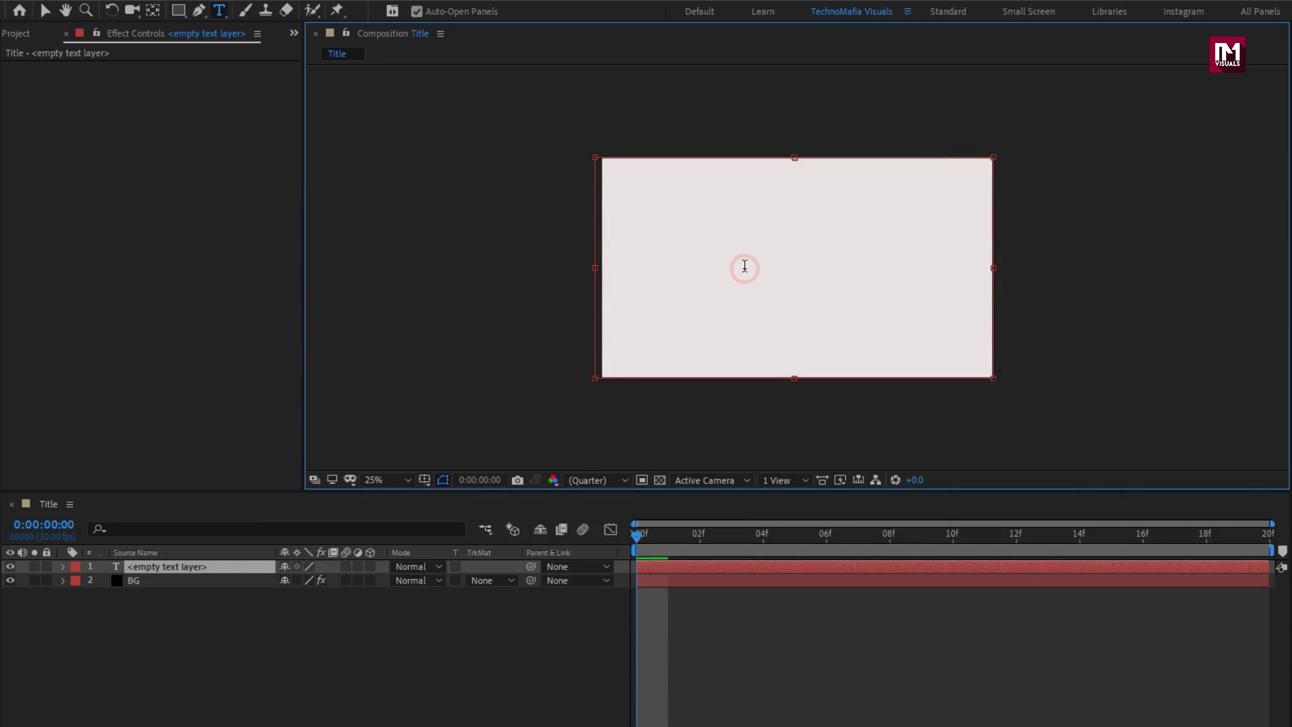
key("ctrl+v")
key("ctrl+a")
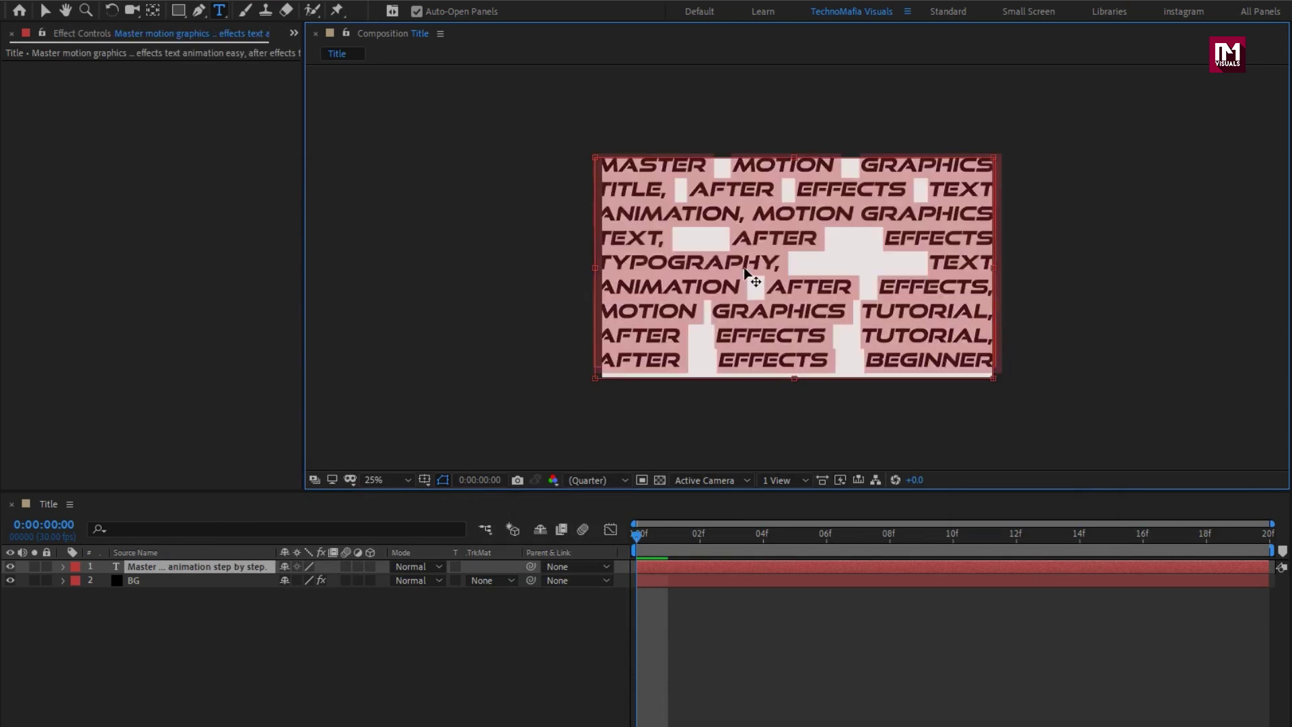
Step: Set the keyword text to CaptainMarvel font at 30 px
left_click(1109, 530)
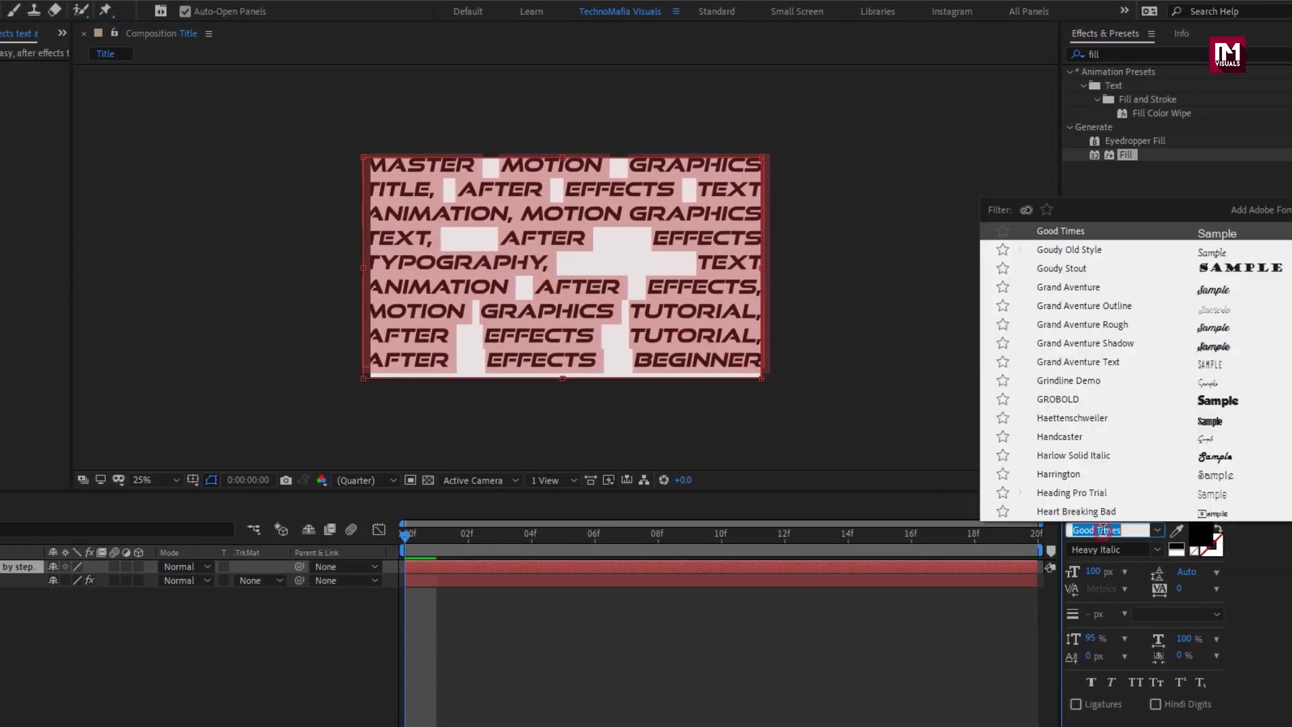
type("captain")
key("Return")
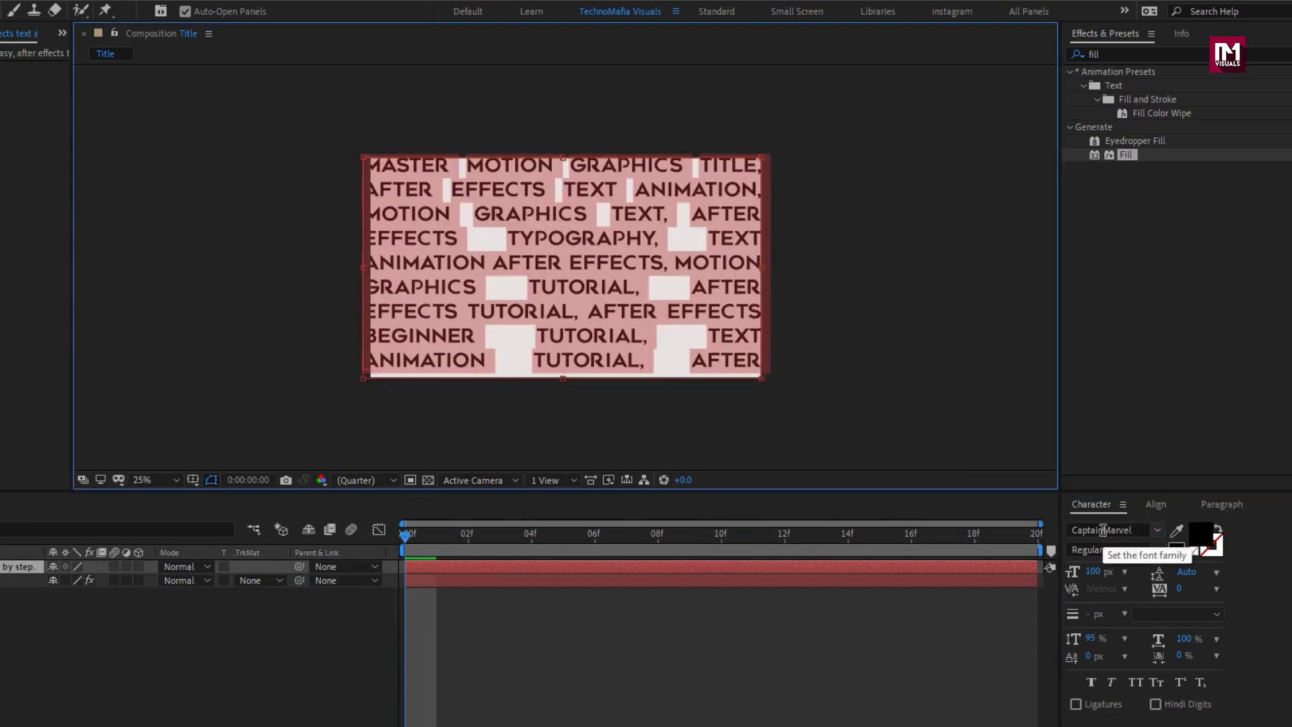
left_click(1097, 572)
type("30")
key("Return")
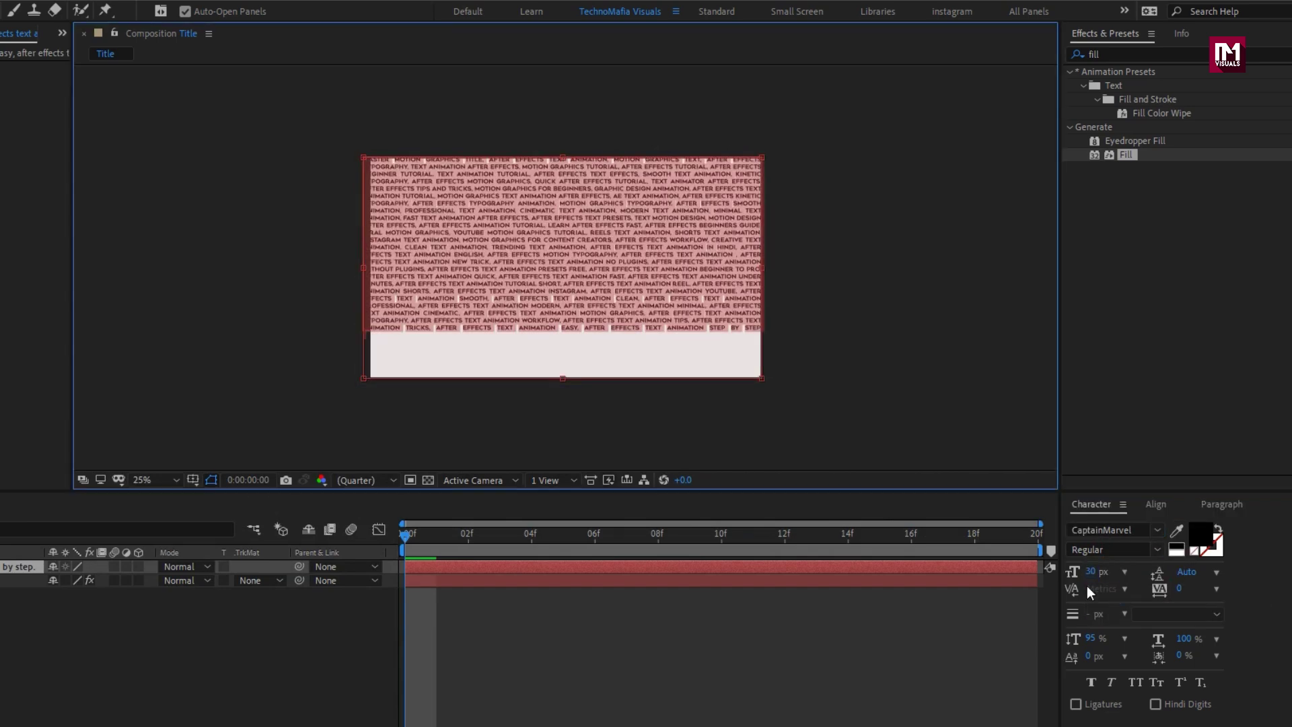
Step: Give the keyword text tracking of 5 and 44 px line spacing, viewing at 50%
left_click(1215, 574)
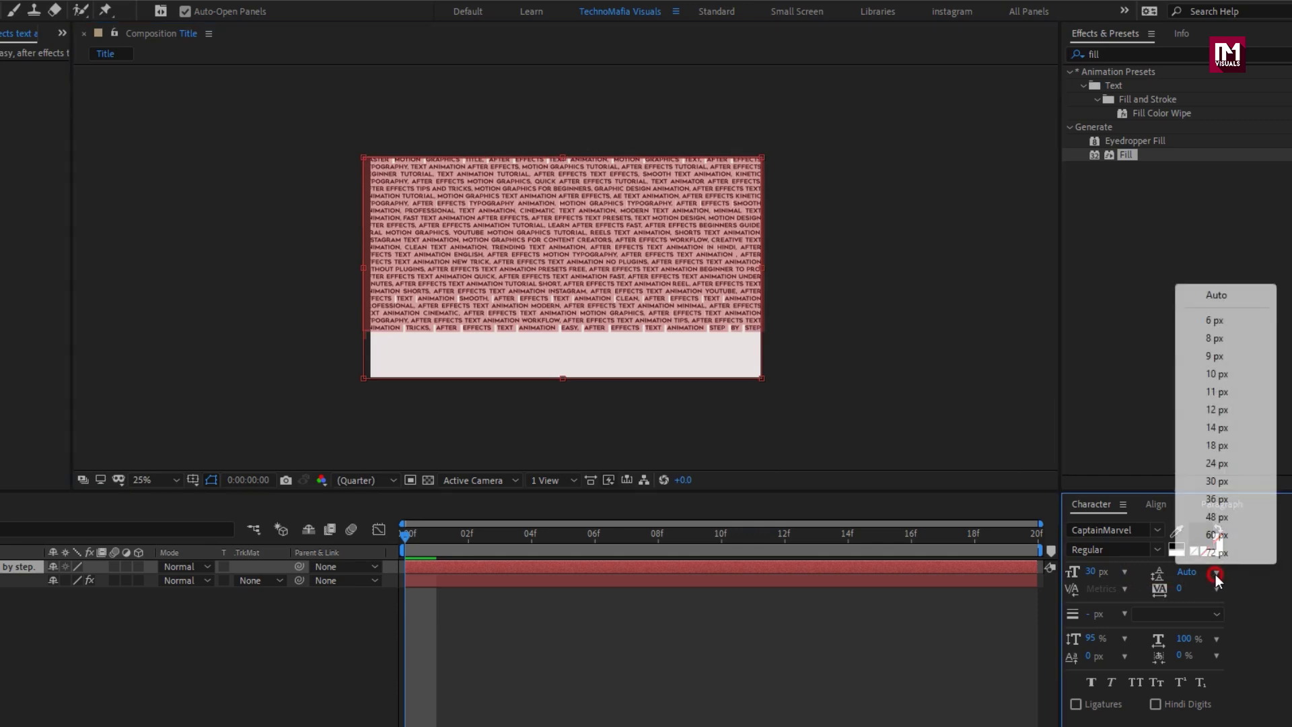
left_click(1217, 535)
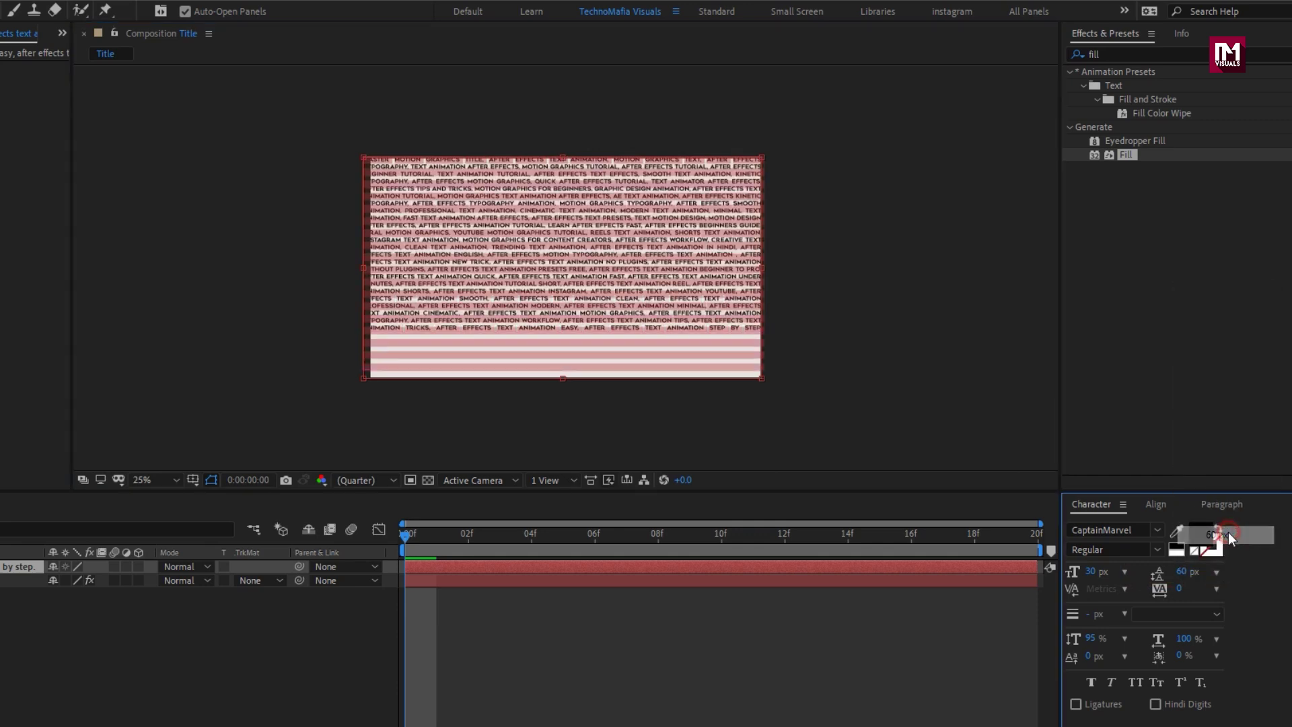
left_click(1180, 587)
type("5")
key("Return")
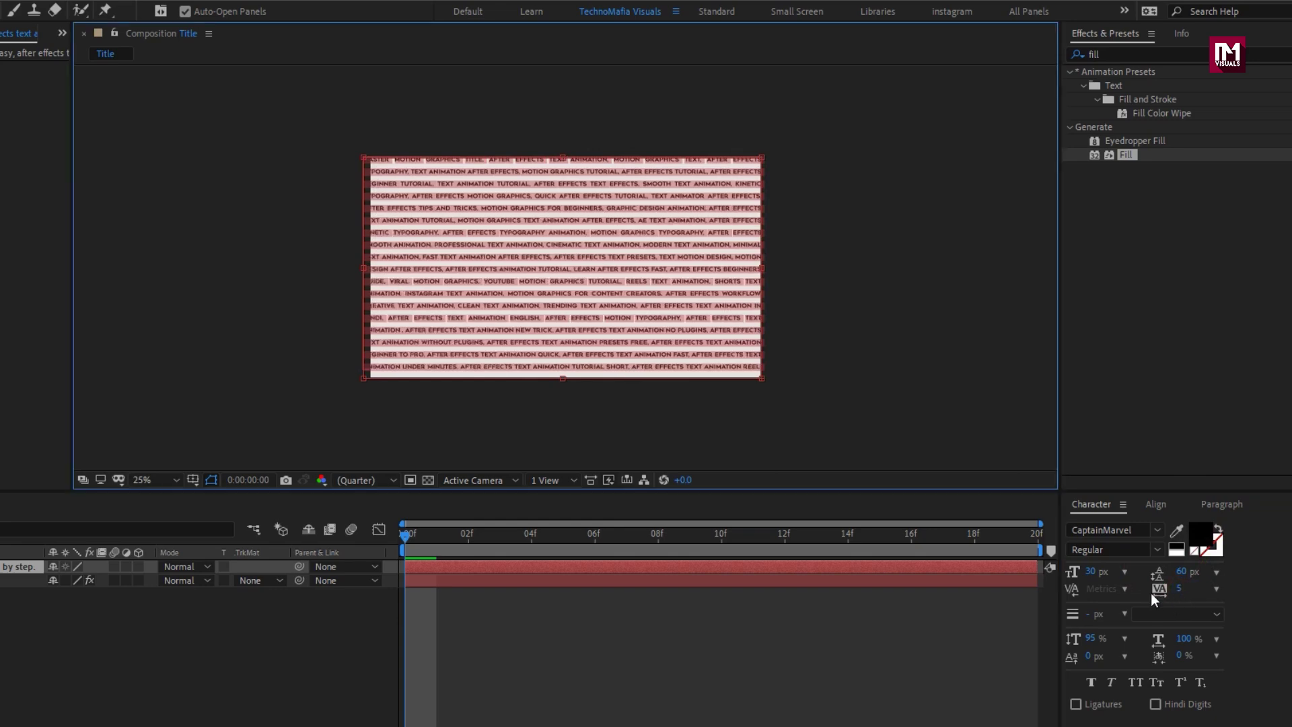
key("period")
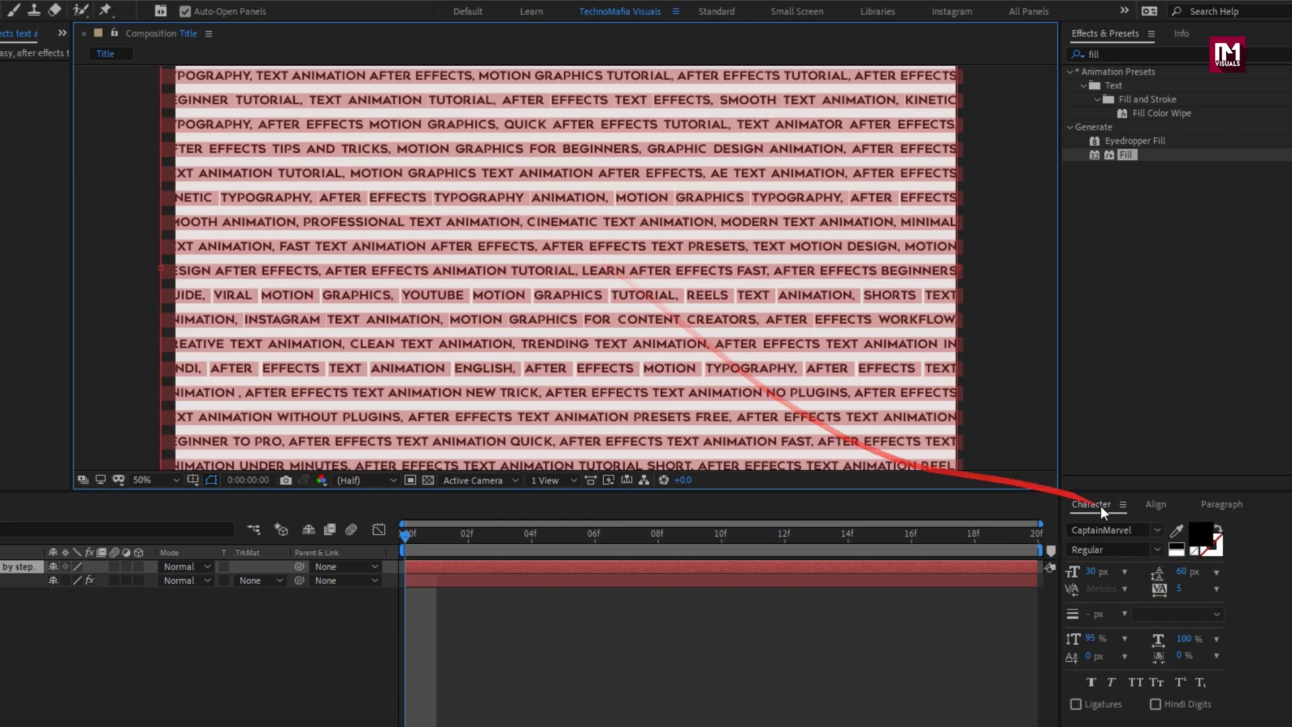
left_click_drag(1187, 581, 1174, 577)
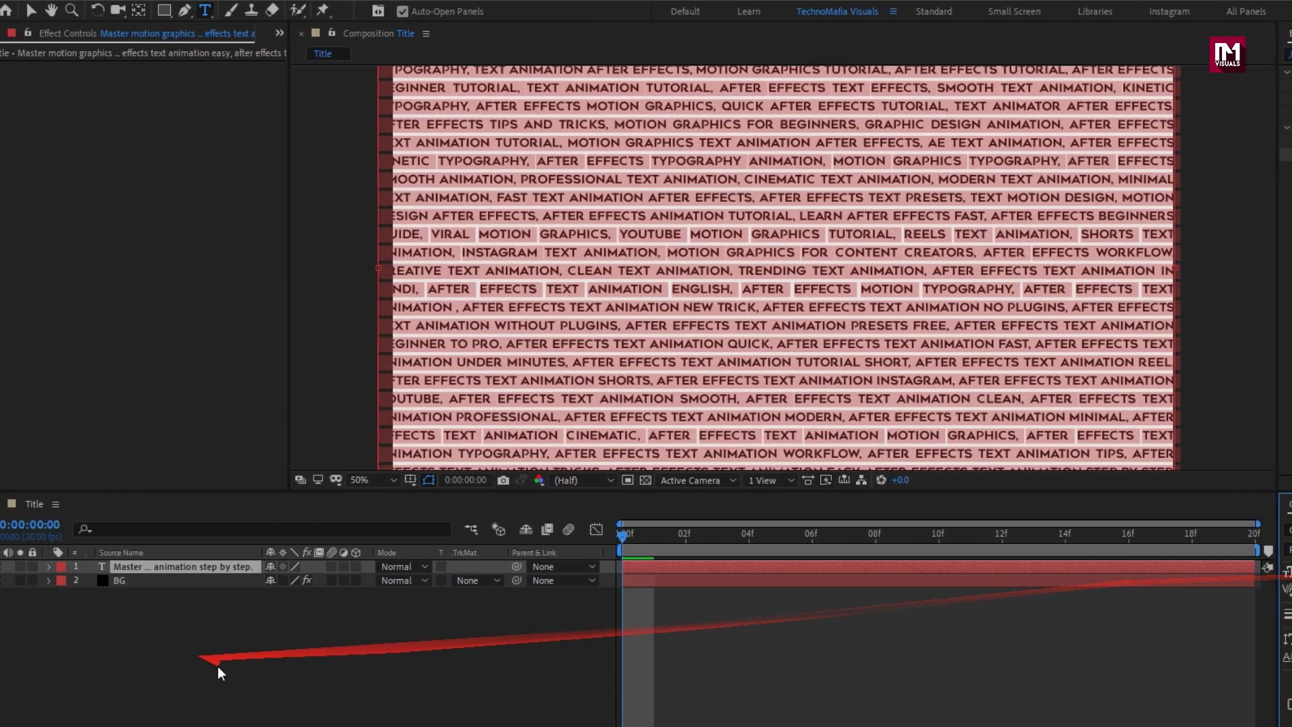
left_click(229, 665)
Step: Keyframe the keyword layer's Position from Y 460 at frame 0 to Y 540 at frame 19
left_click(164, 567)
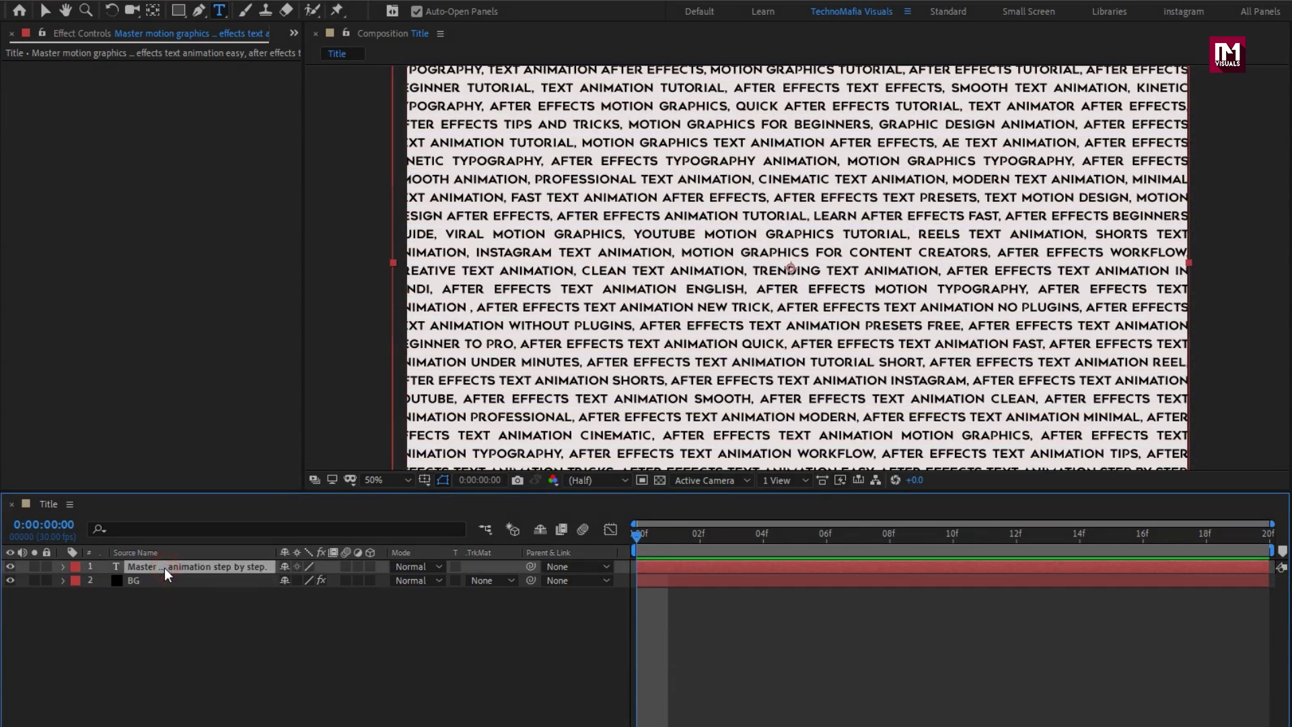
key("p")
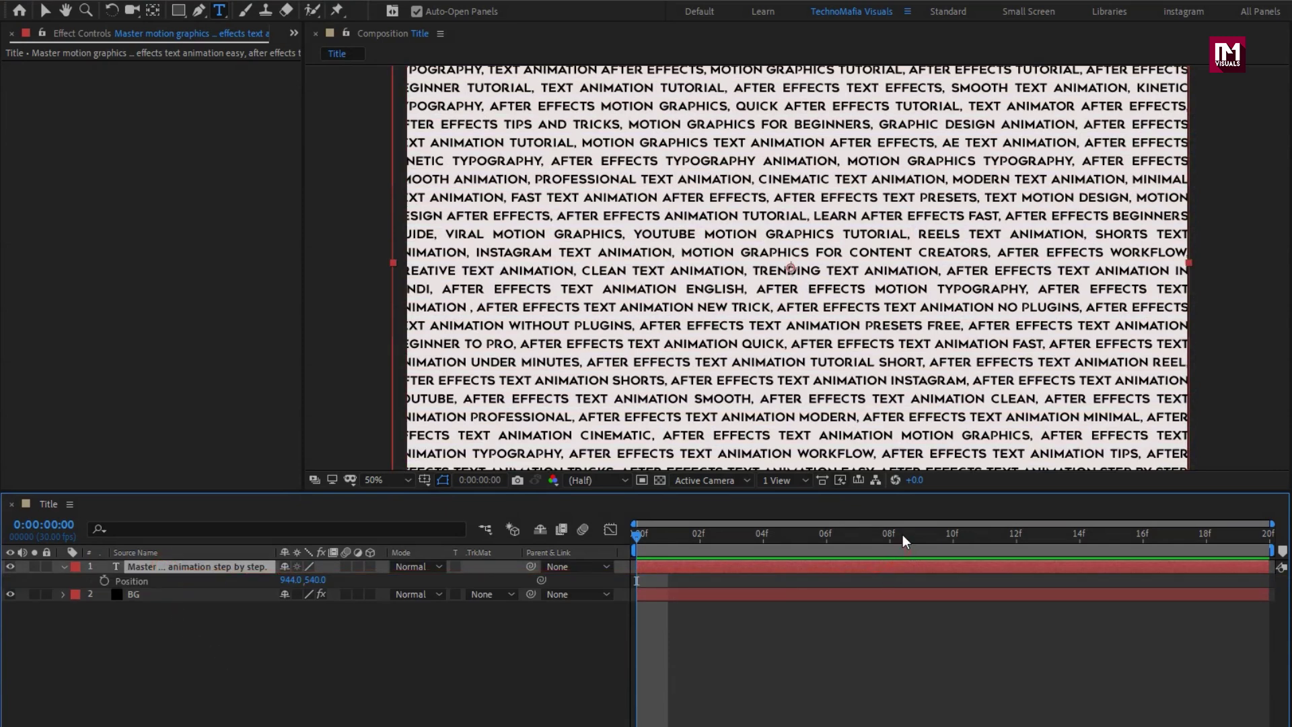
left_click_drag(902, 535, 1014, 537)
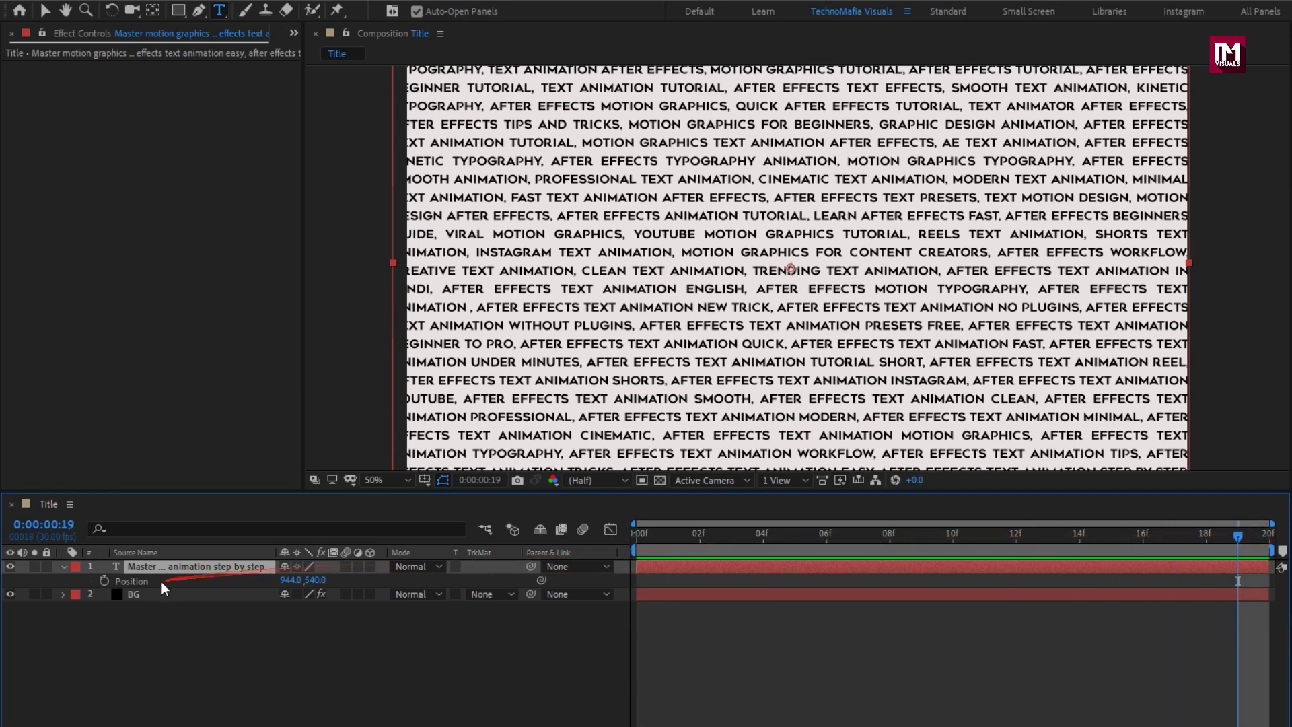
left_click(105, 580)
key("Home")
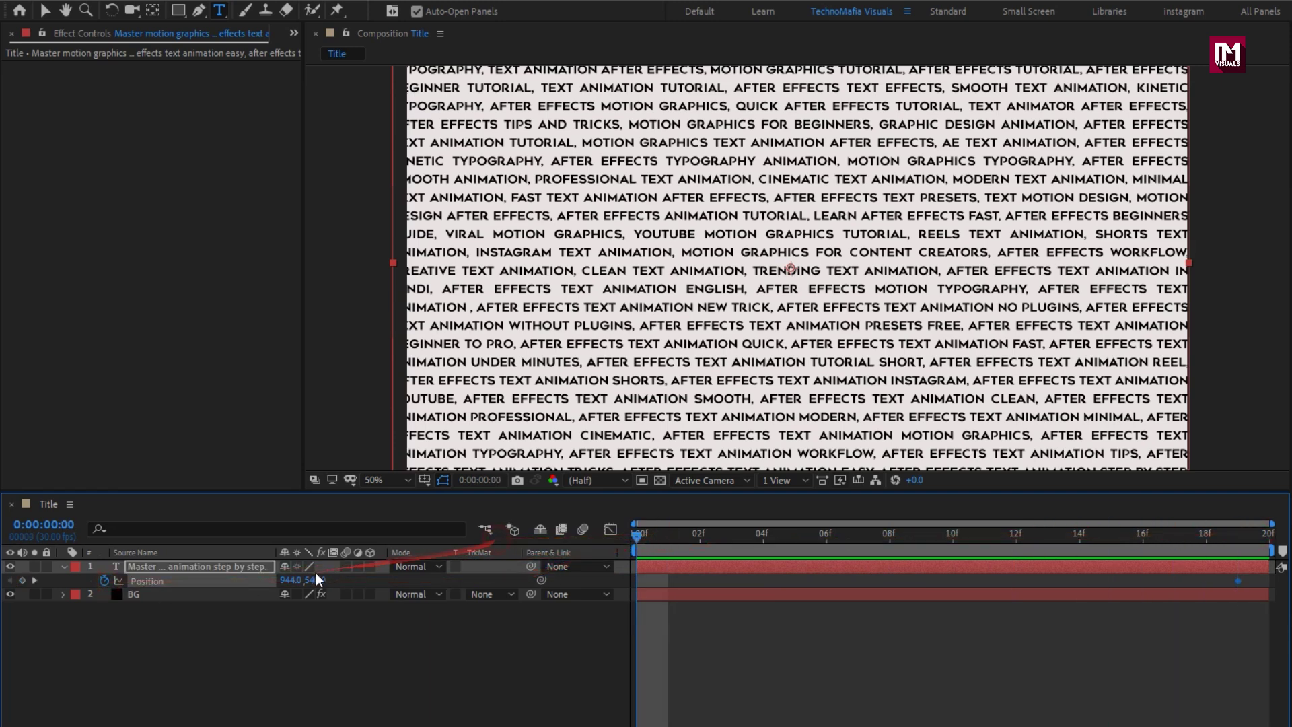
left_click_drag(304, 583, 318, 587)
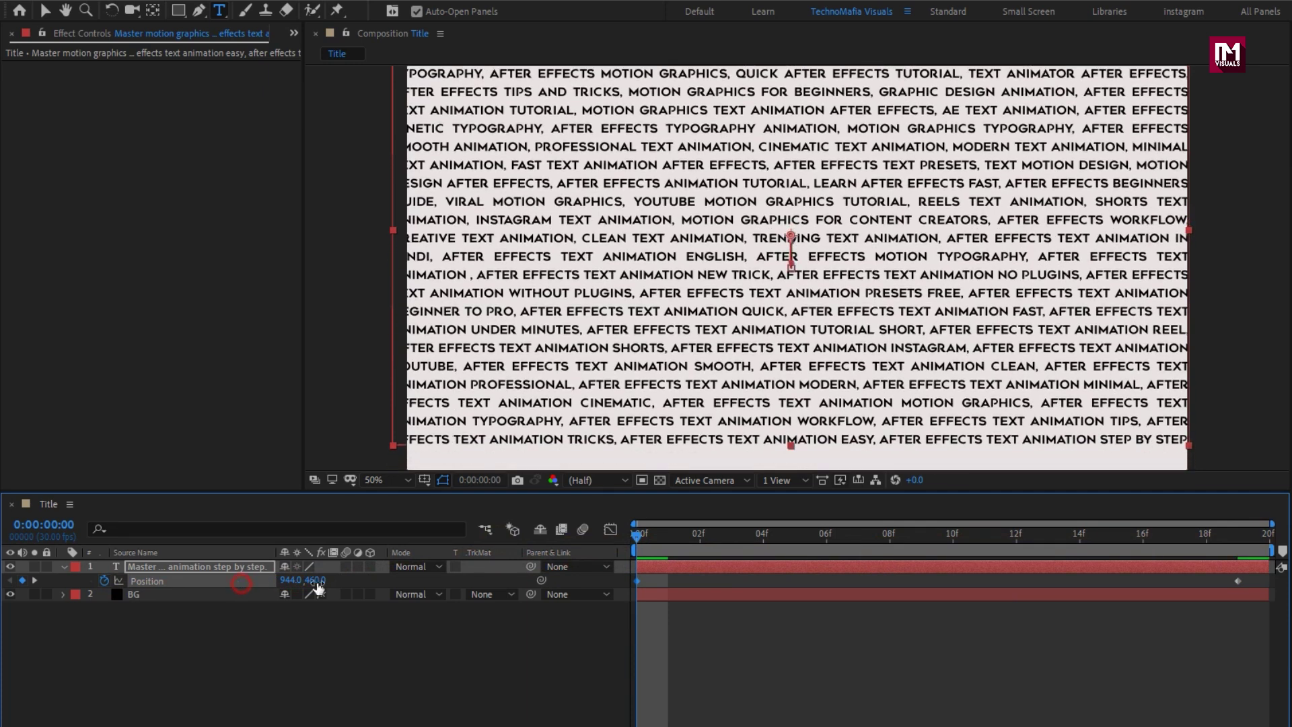
left_click_drag(651, 535, 1117, 535)
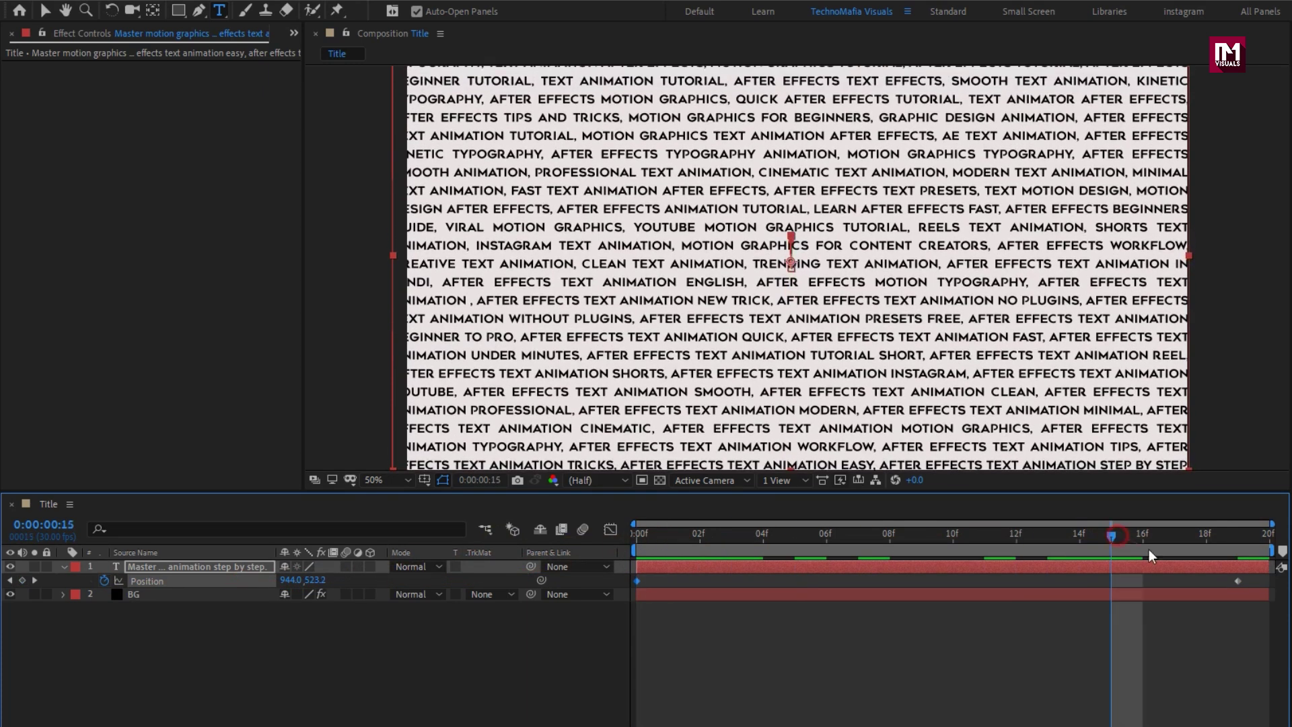
left_click_drag(1244, 577, 616, 592)
right_click(635, 583)
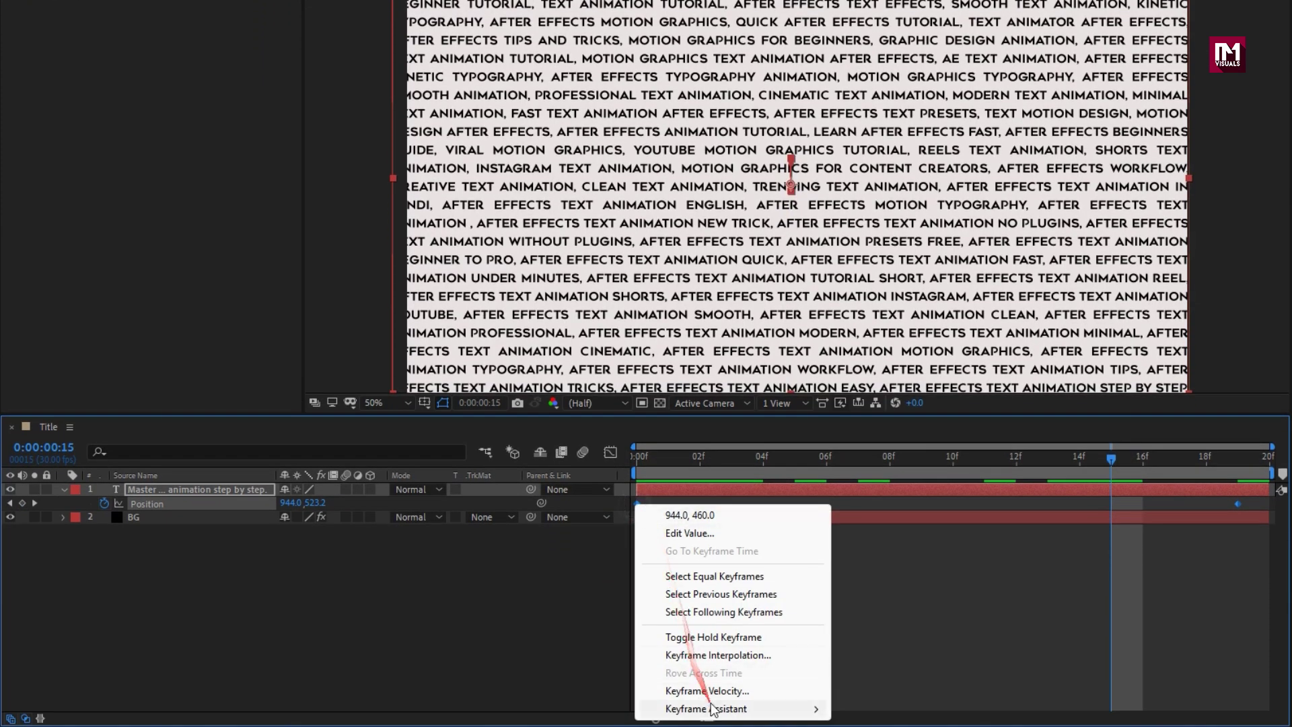
Step: Easy Ease the Position keyframes and stretch the final keyframe's influence for a long, gentle stop
mouse_move(819, 726)
left_click(857, 583)
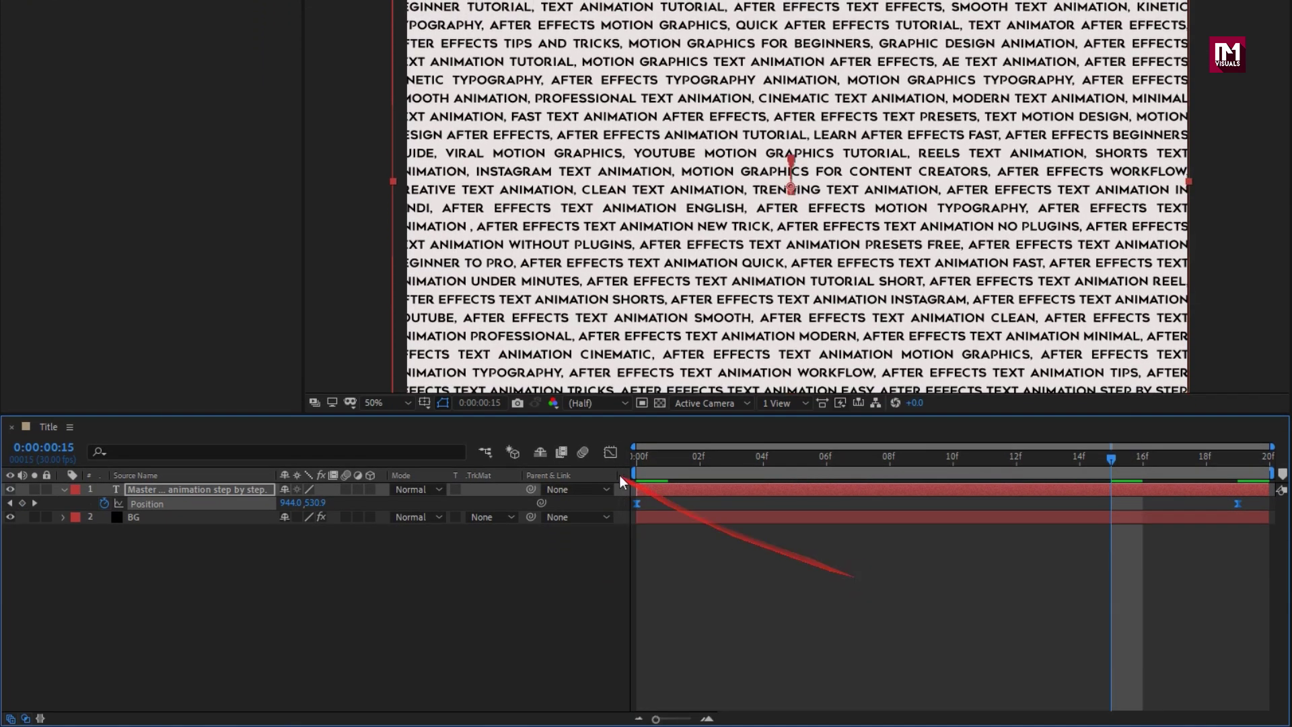
left_click(603, 455)
left_click(1237, 646)
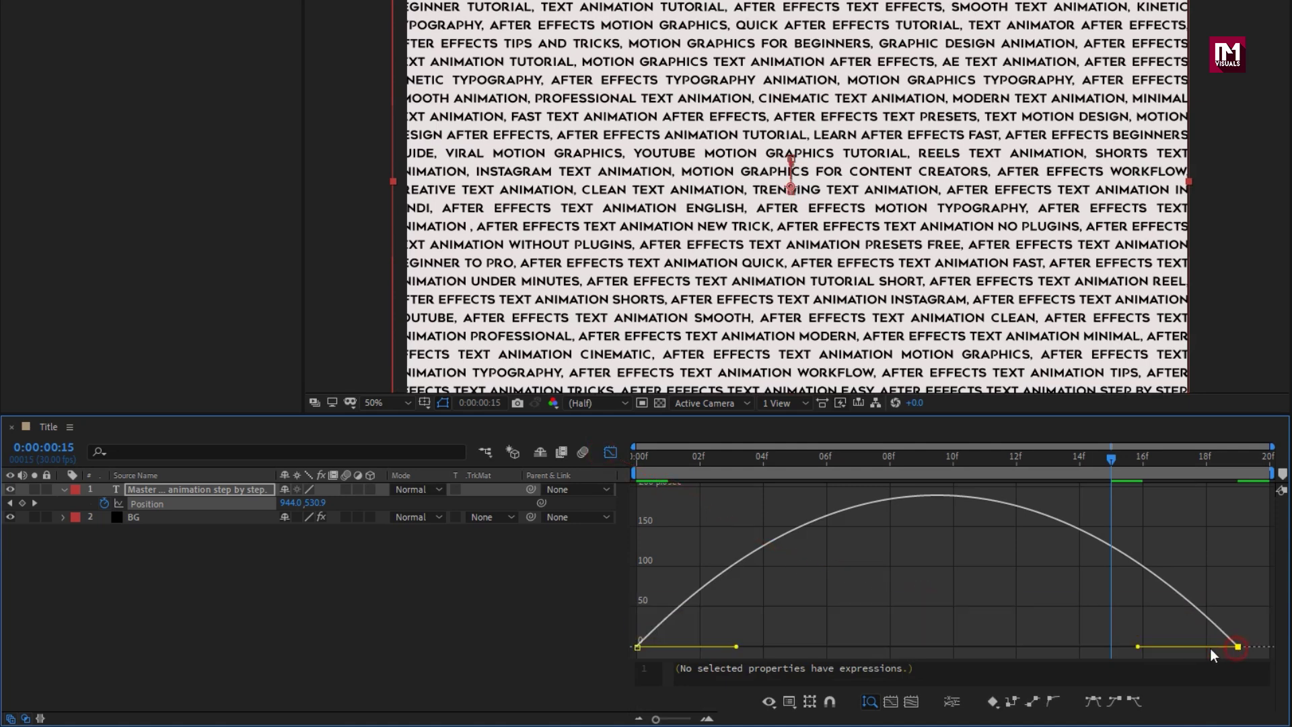
left_click_drag(1137, 648, 642, 647)
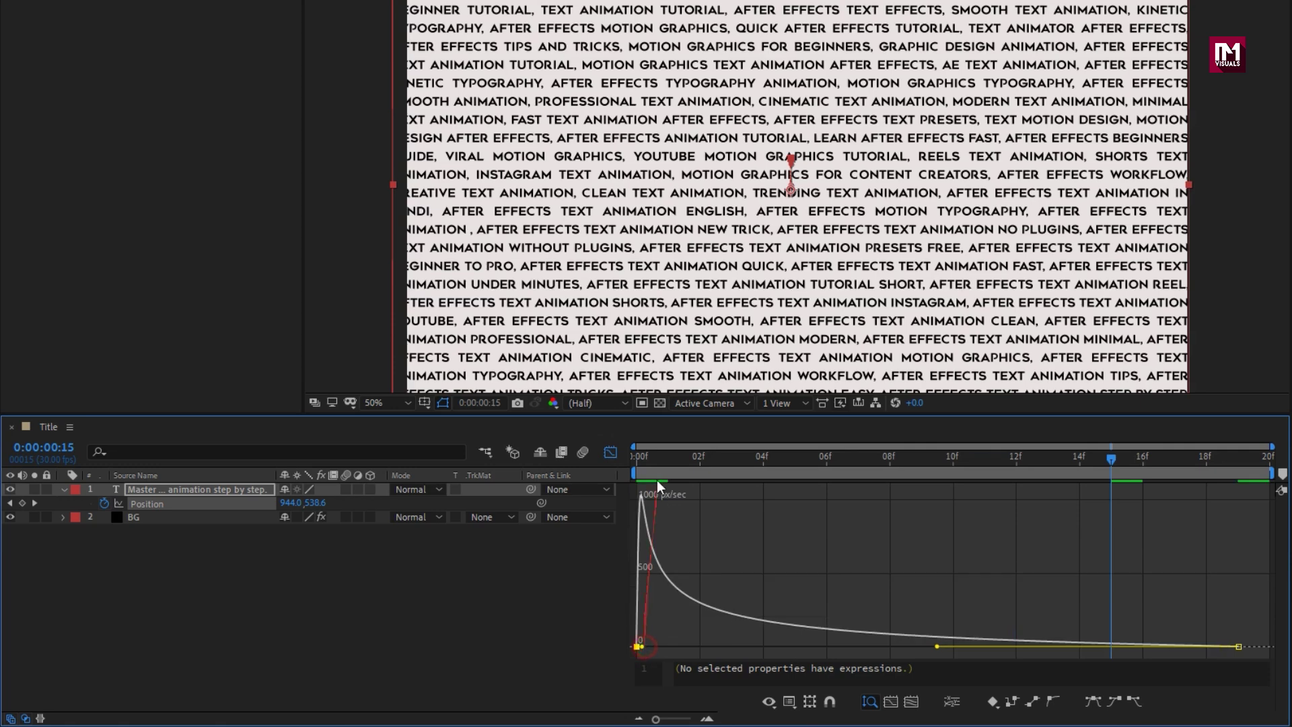
key("space")
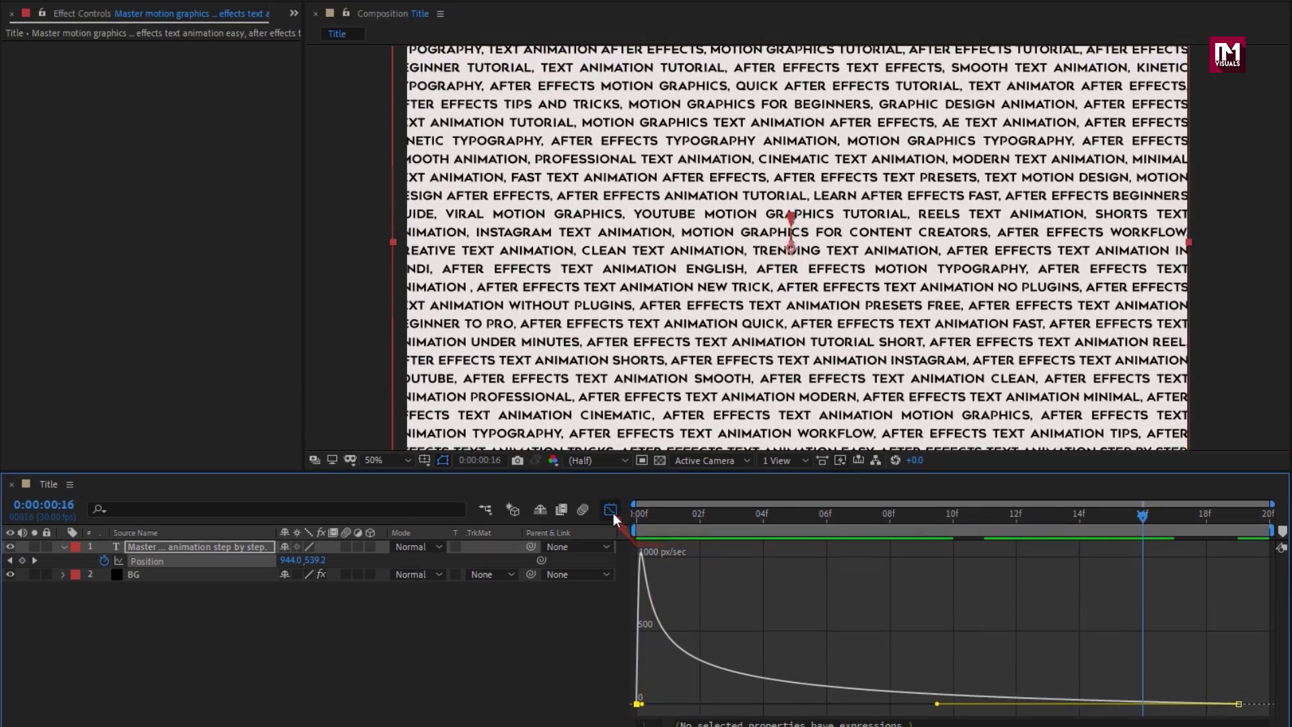
key("shift+F3")
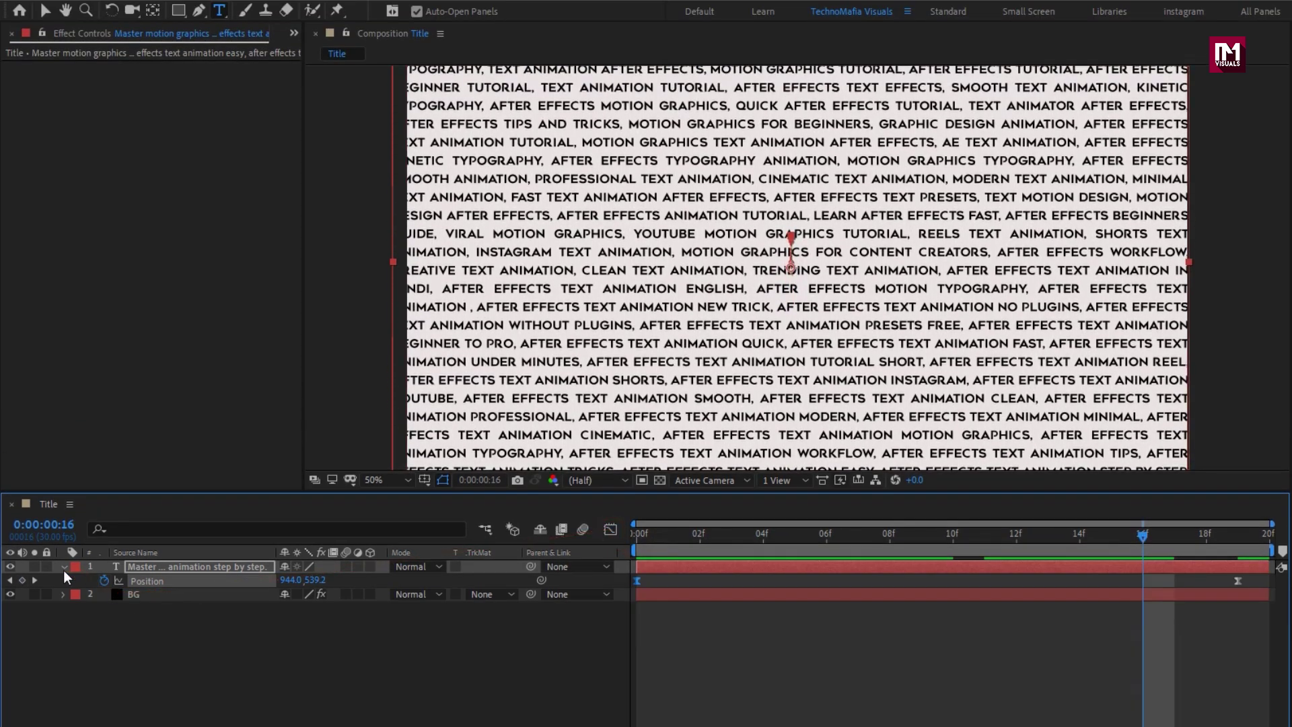
left_click(63, 493)
left_click(155, 538)
Step: Add a text layer containing the letter 'B' at 120 px font size
left_click(220, 11)
left_click(787, 258)
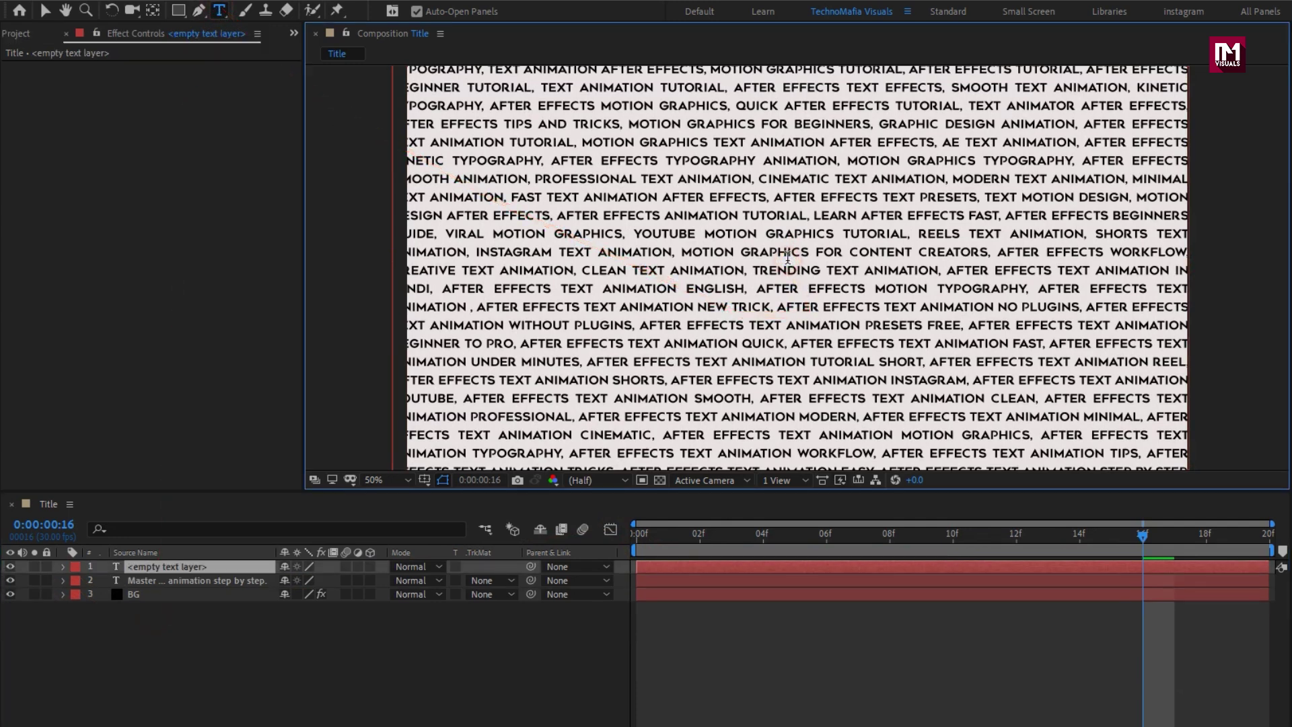
type("B")
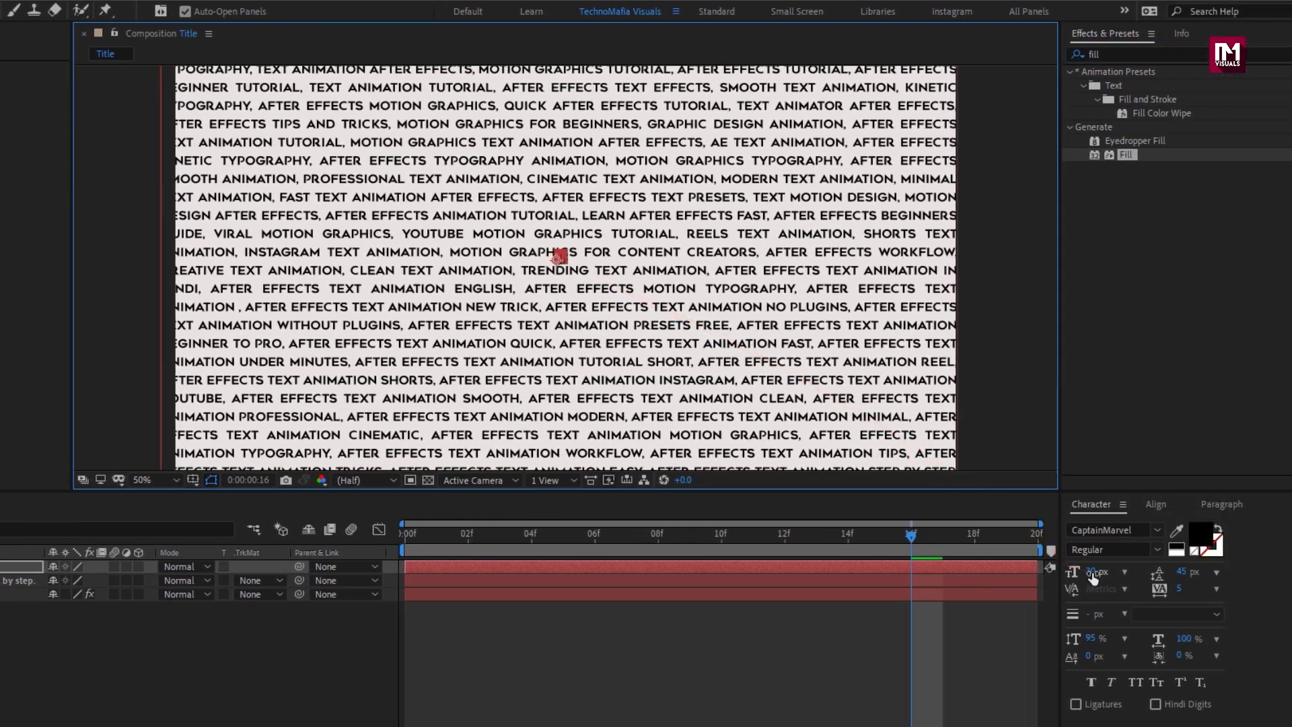
left_click(1086, 573)
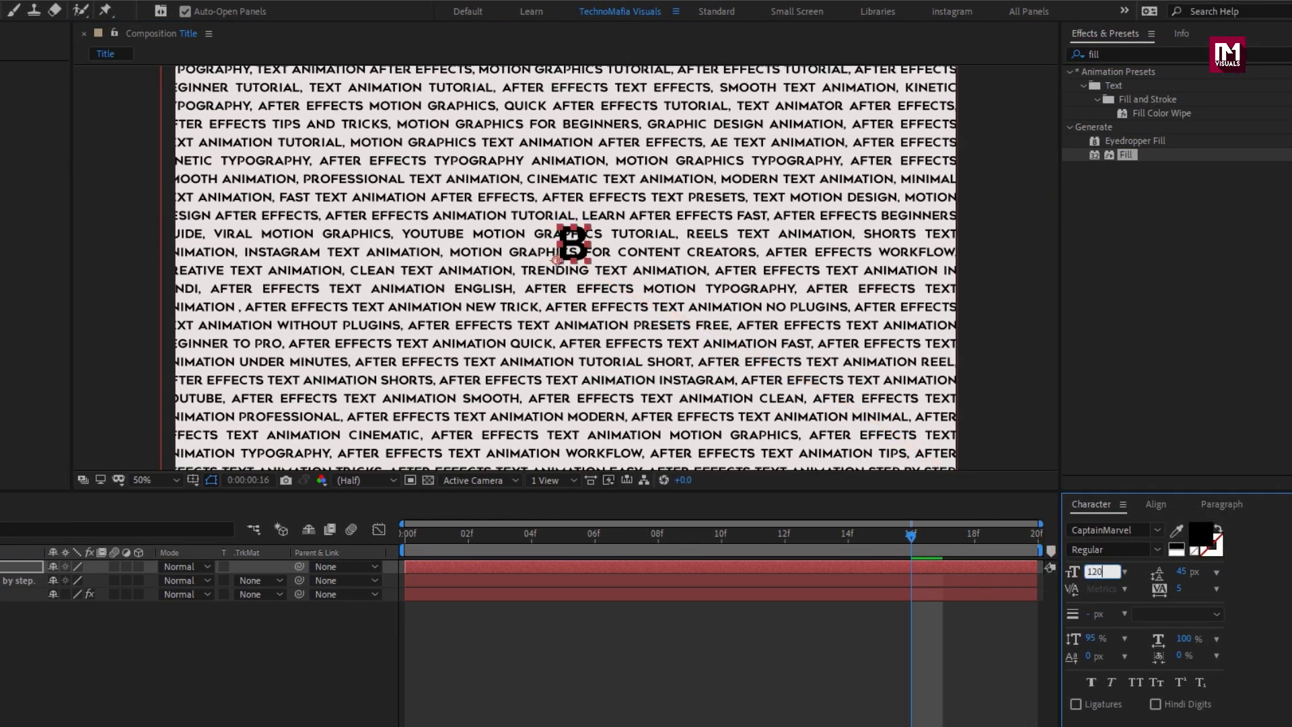
type("120")
key("Return")
Step: Centre the B horizontally and vertically in the composition
left_click(1155, 505)
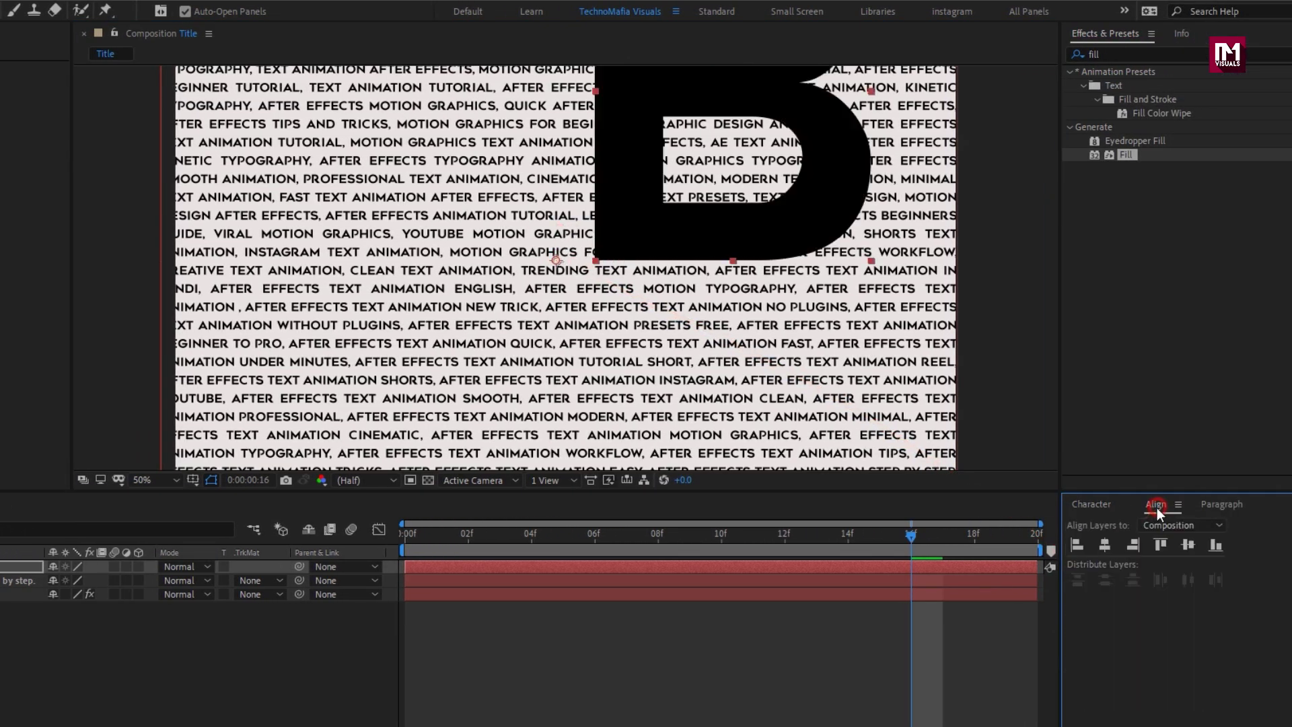
left_click(1105, 547)
left_click(1185, 548)
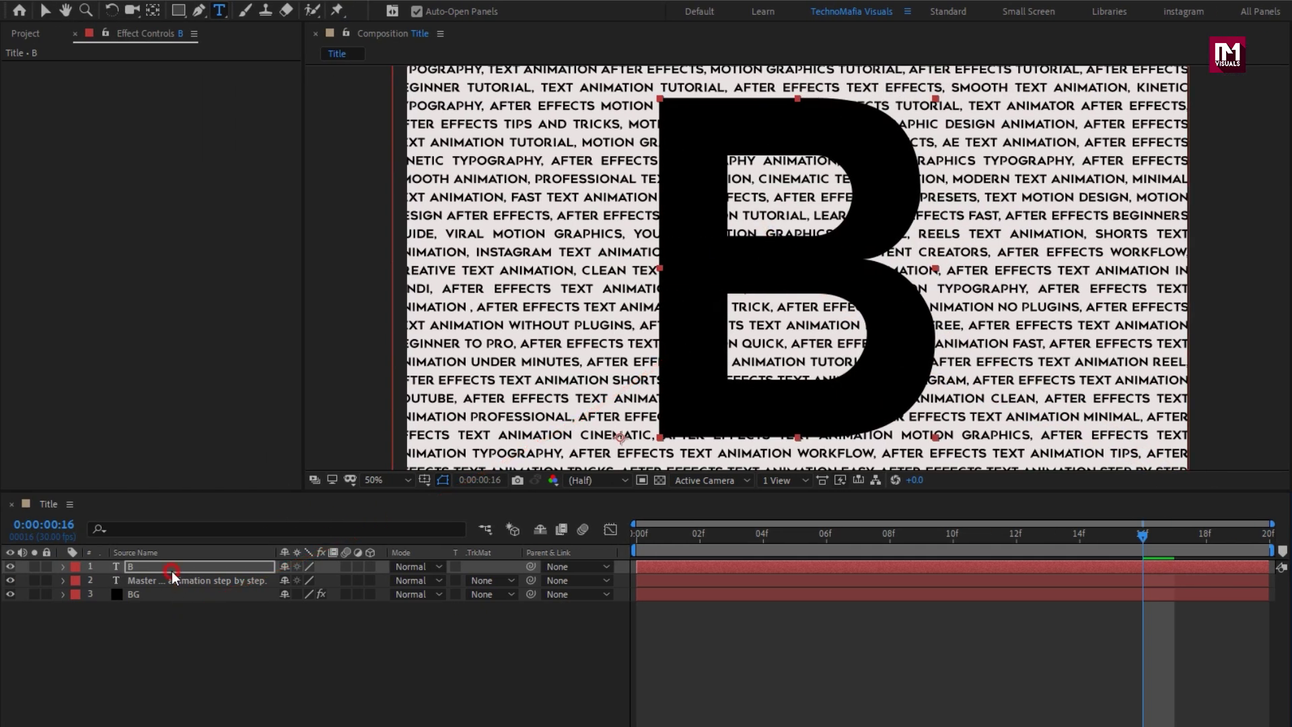
left_click(172, 570)
Step: Keyframe the B's Scale at 100% on frame 10 and 35% on frame 0
key("s")
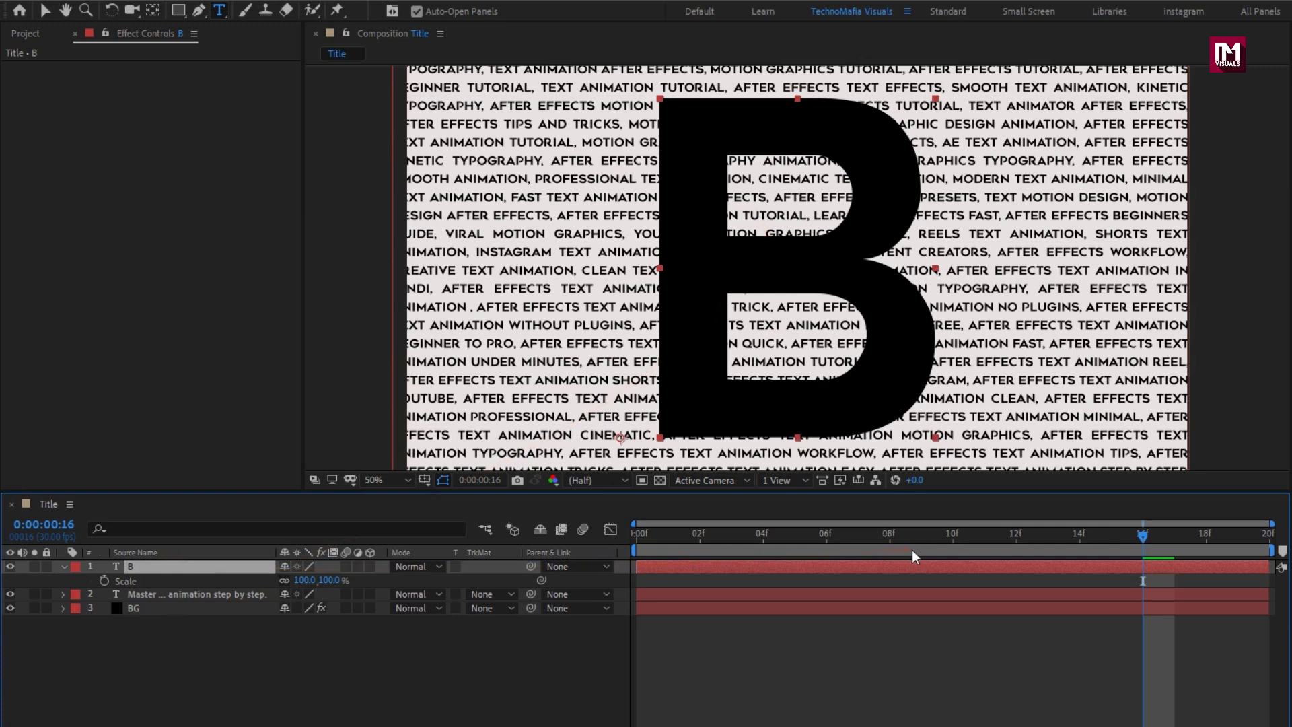
left_click(952, 539)
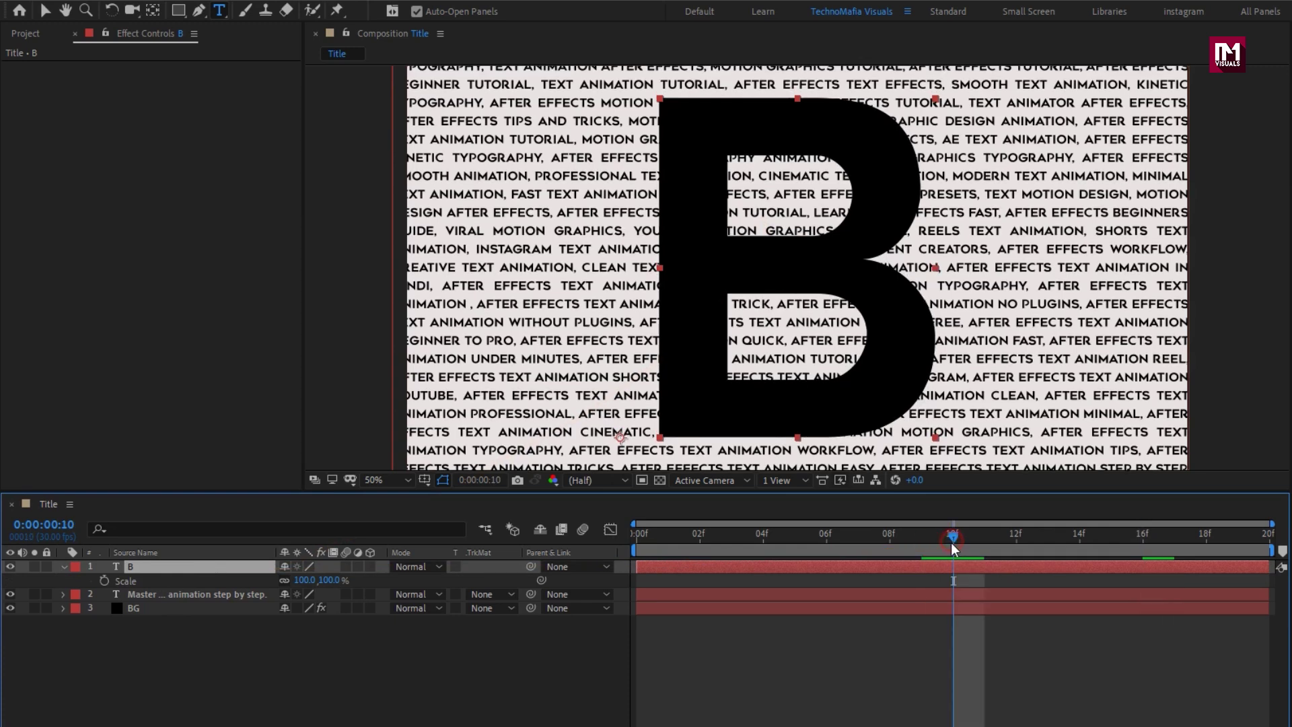
left_click(104, 580)
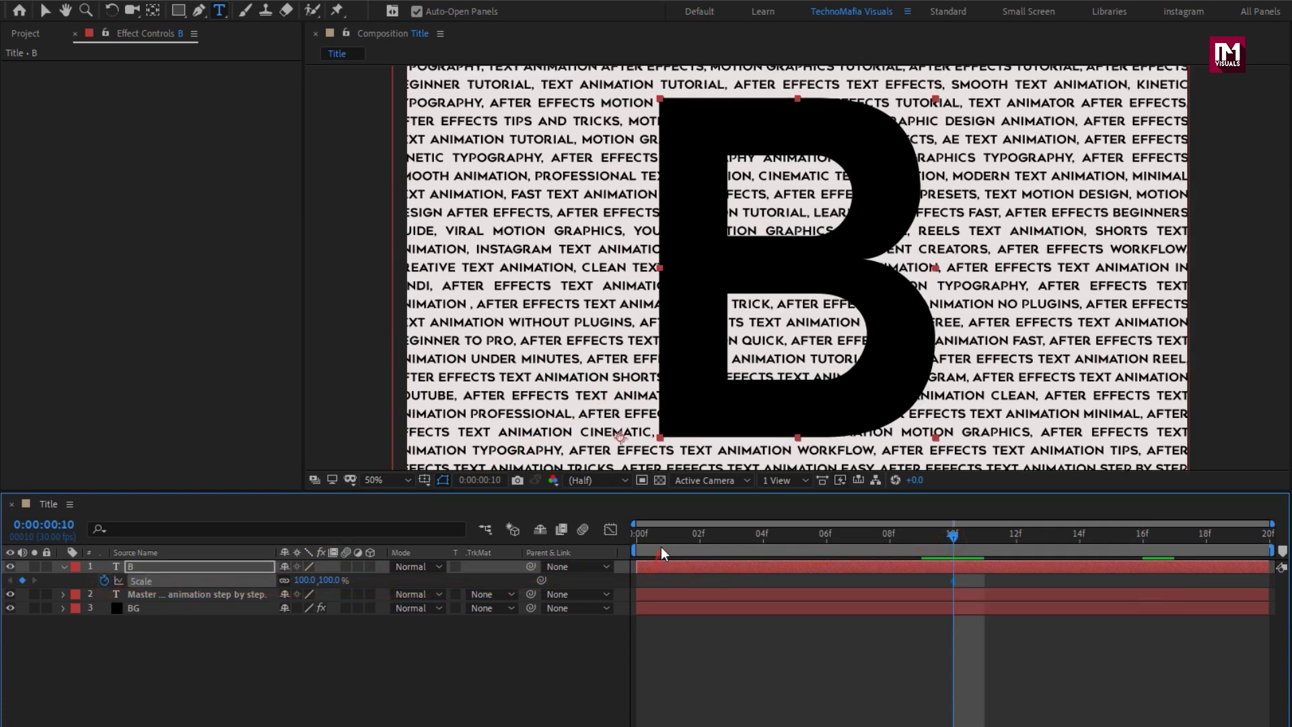
left_click(634, 532)
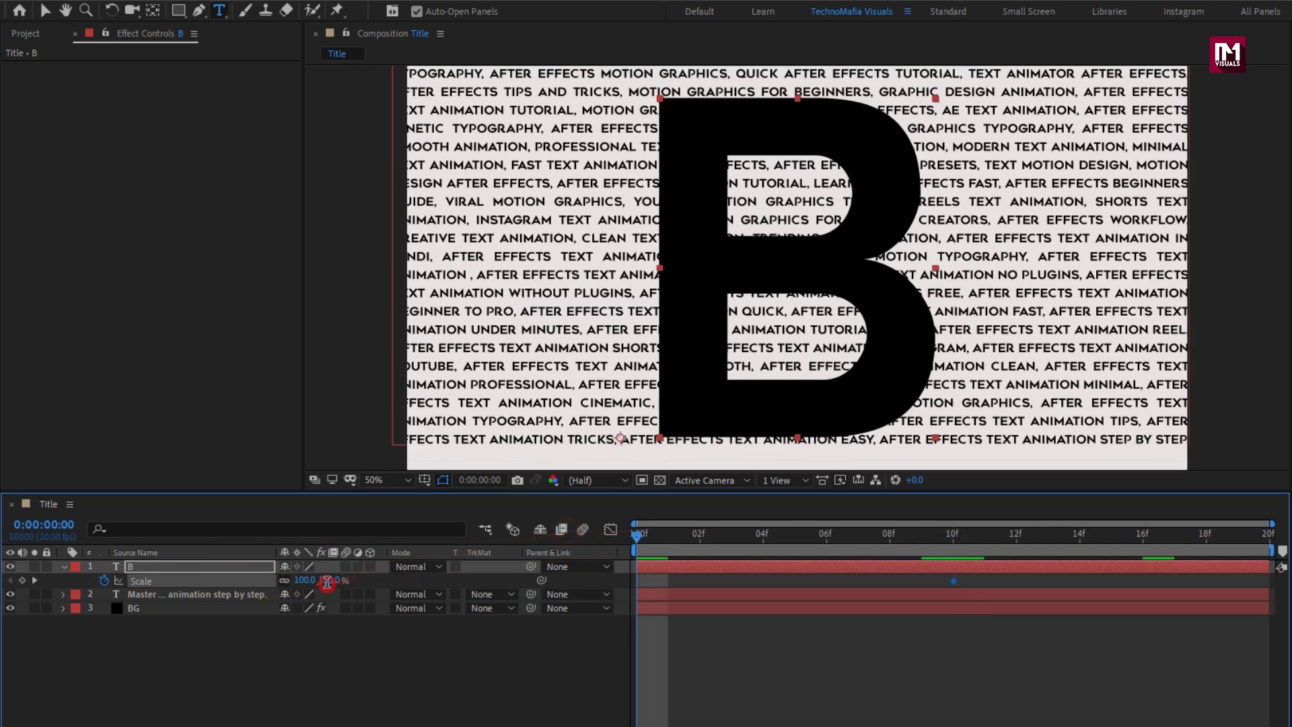
type("35")
key("Return")
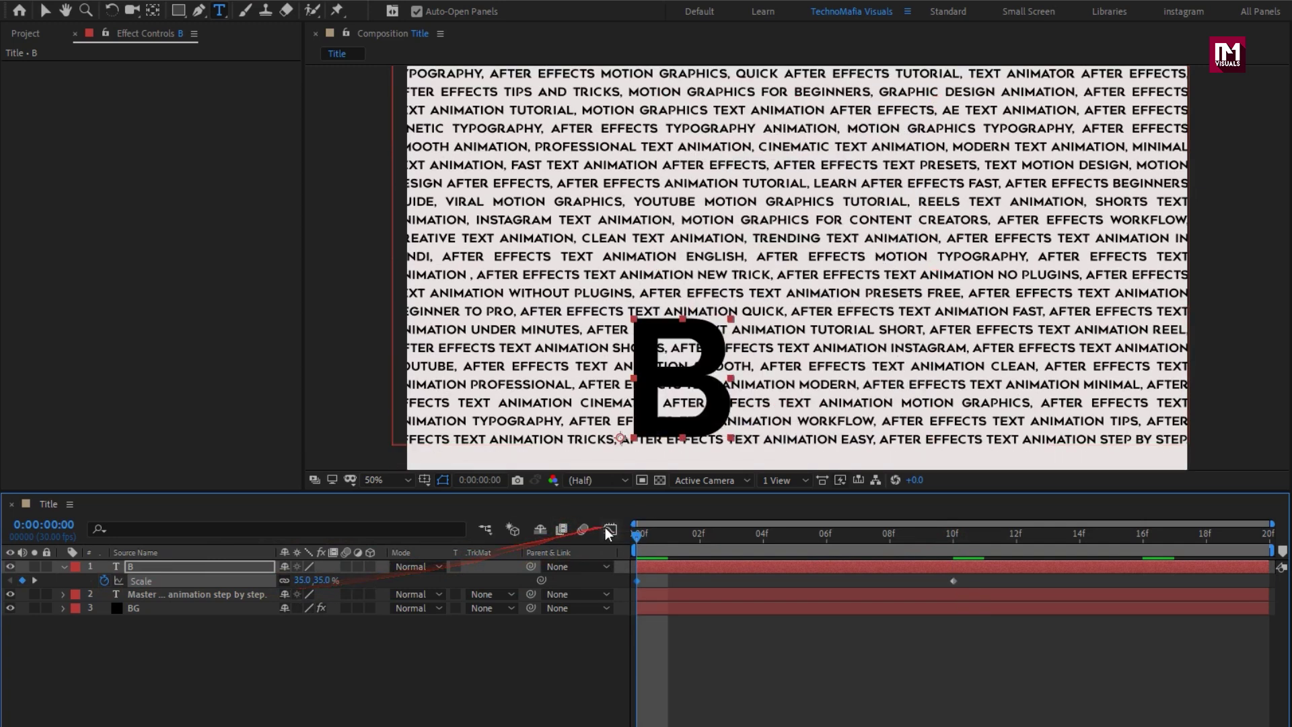
left_click_drag(636, 535, 1055, 546)
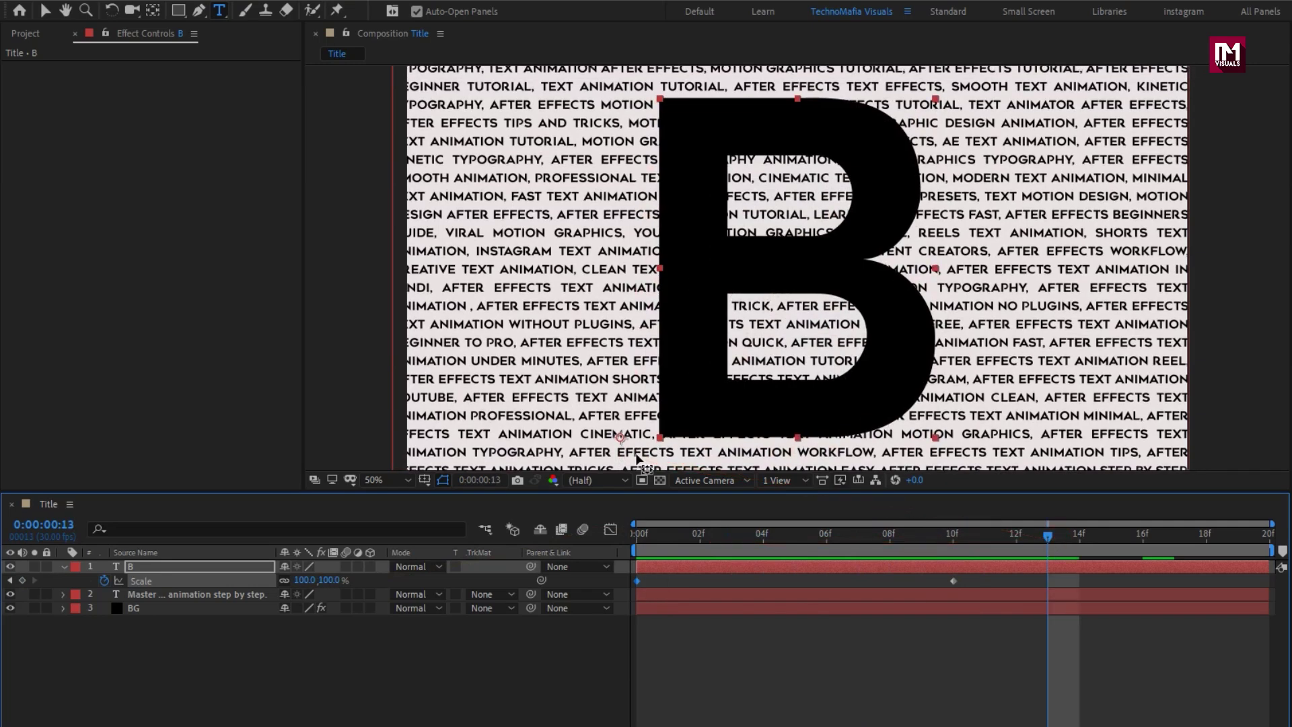
Step: Move the B's anchor point to its centre so it scales from the middle
key("y")
left_click_drag(619, 438, 795, 268)
left_click_drag(839, 535, 921, 536)
left_click(952, 581)
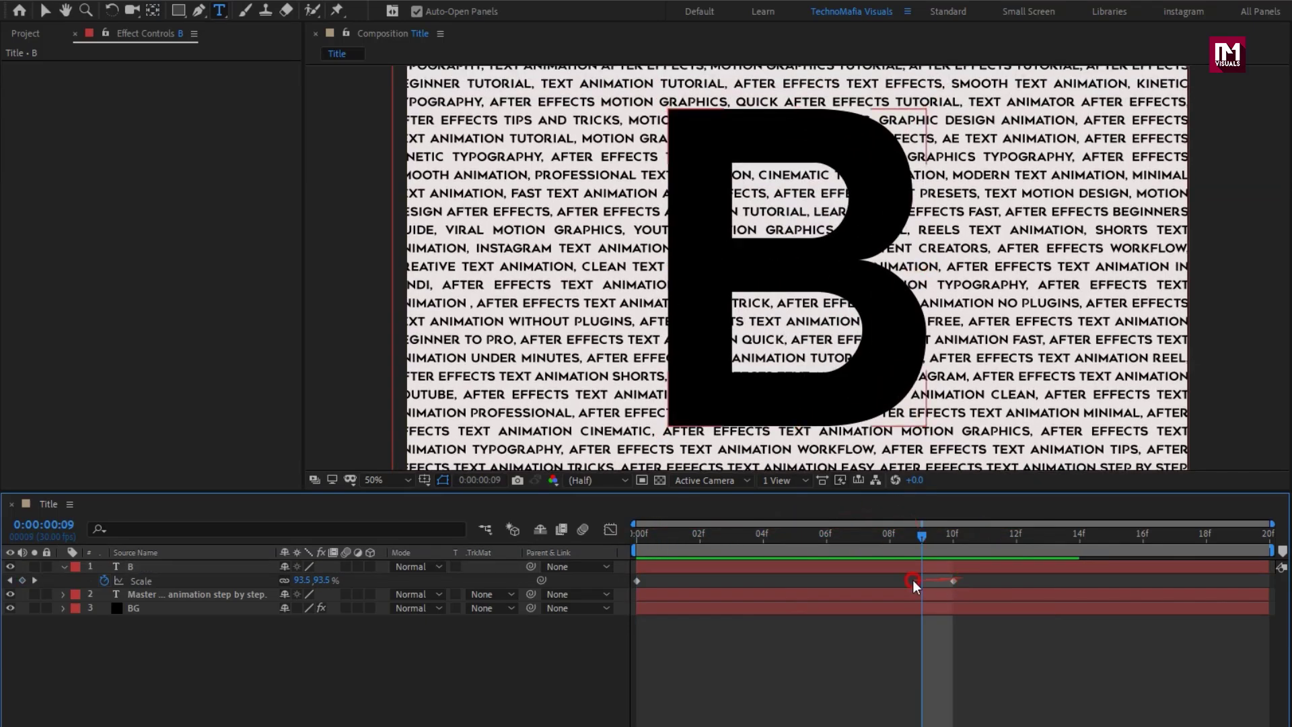
Step: Easy Ease the B's Scale keyframes, lengthening the ease into frame 10 and shortening the ease out
right_click(637, 581)
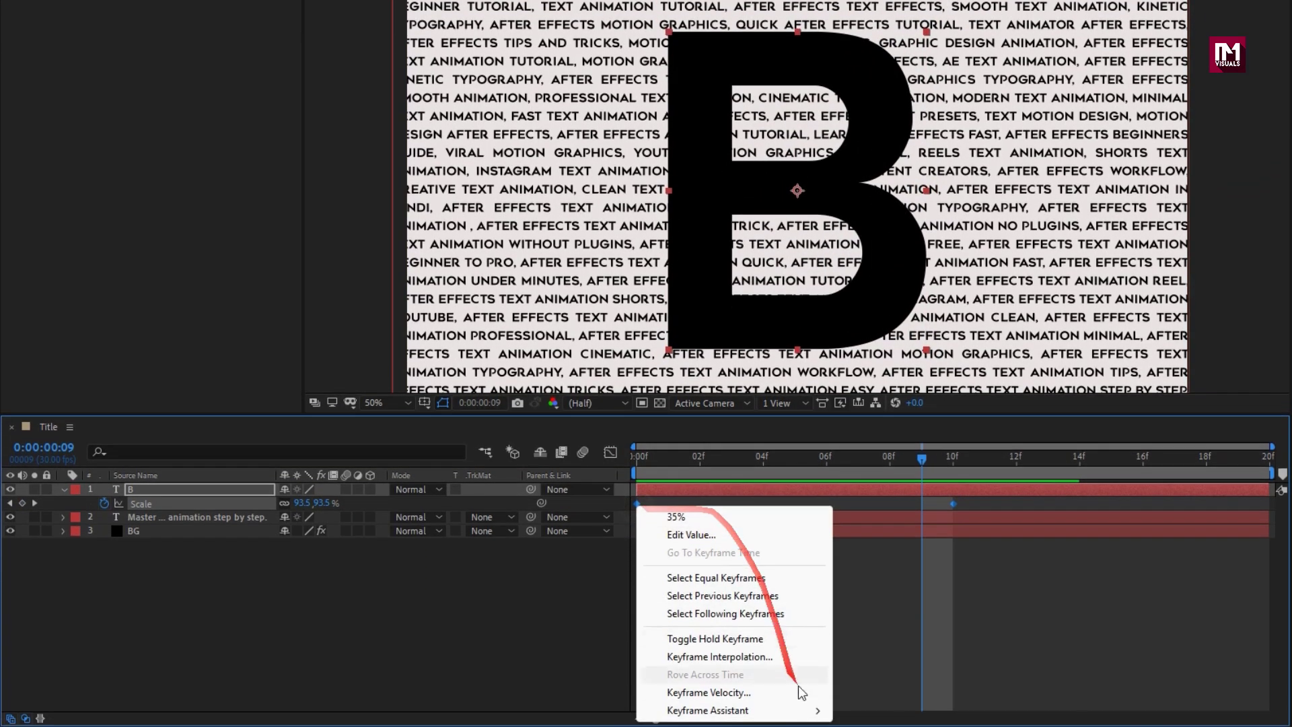
left_click(868, 637)
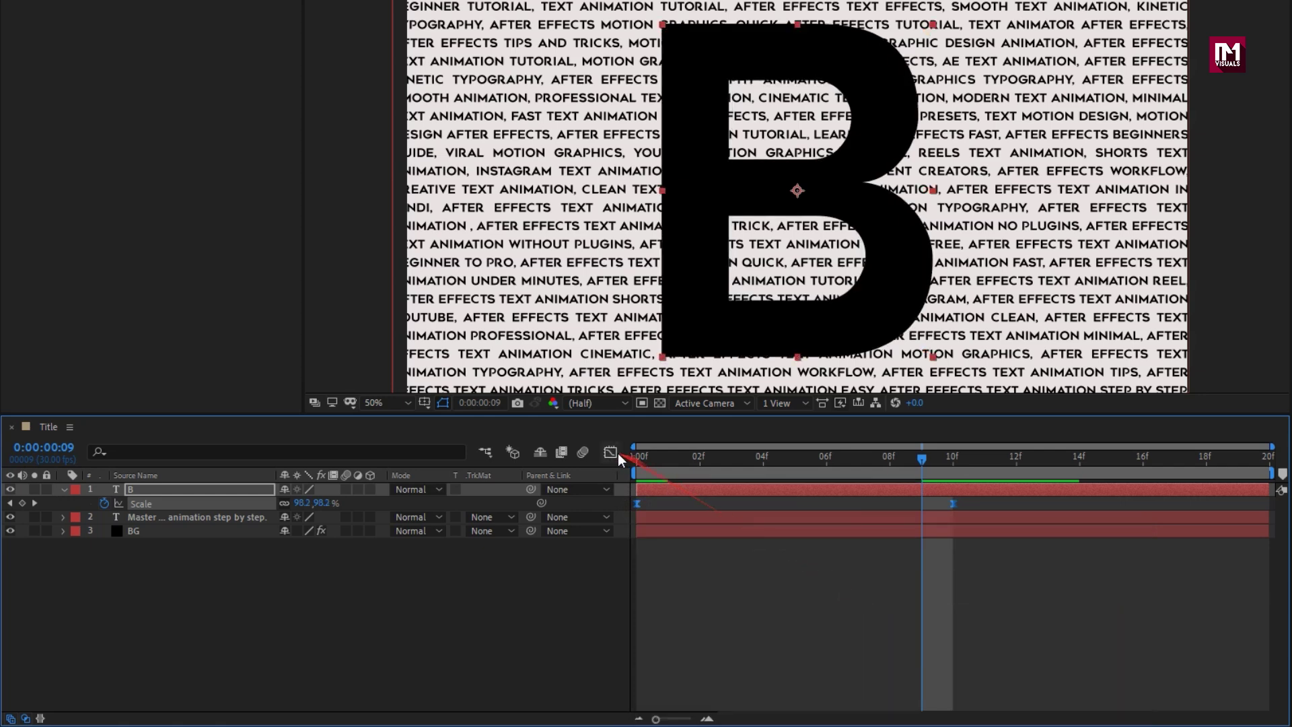
left_click(611, 452)
left_click(952, 648)
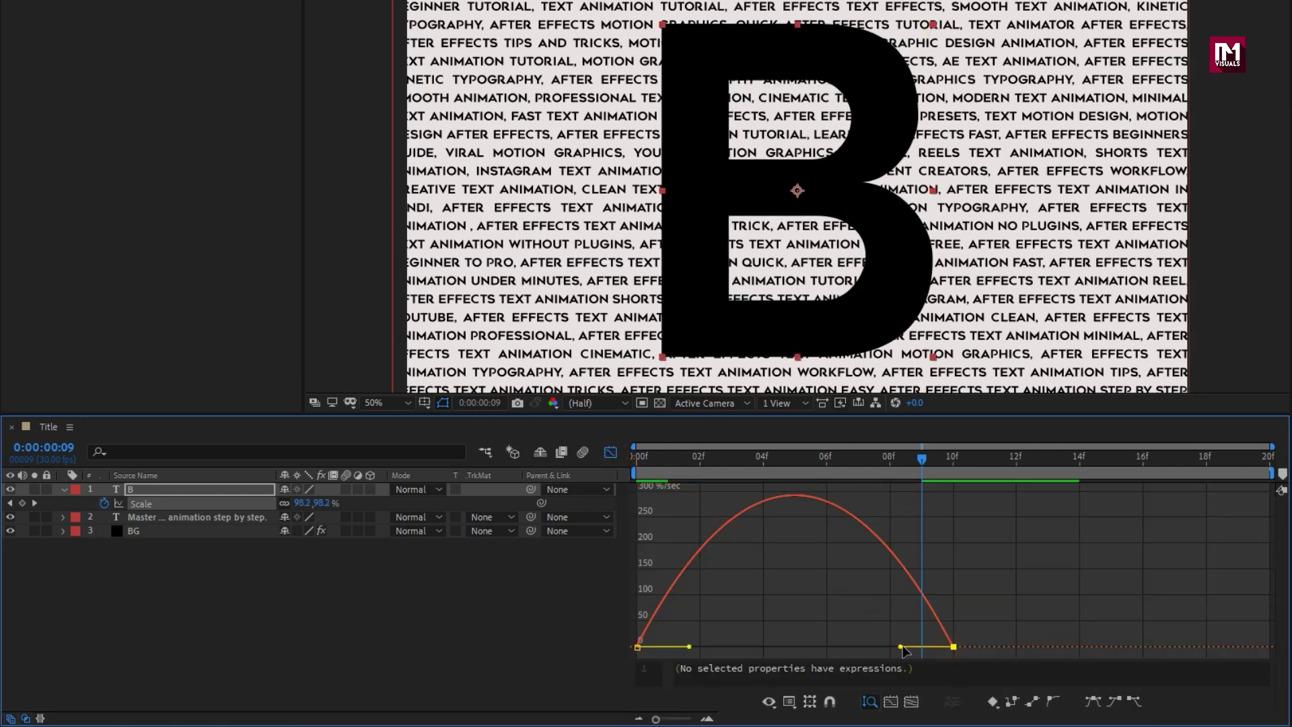
left_click_drag(900, 647, 795, 647)
left_click_drag(688, 646, 623, 648)
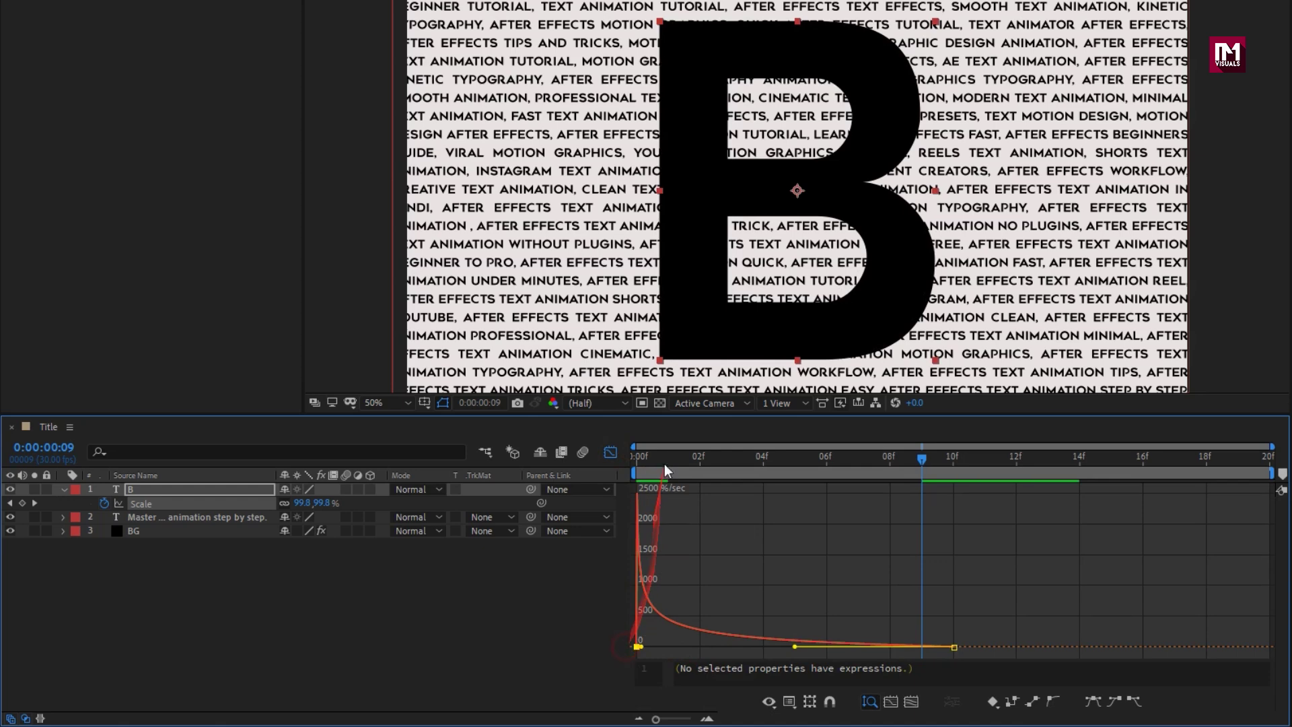
left_click_drag(666, 471, 940, 464)
left_click(611, 451)
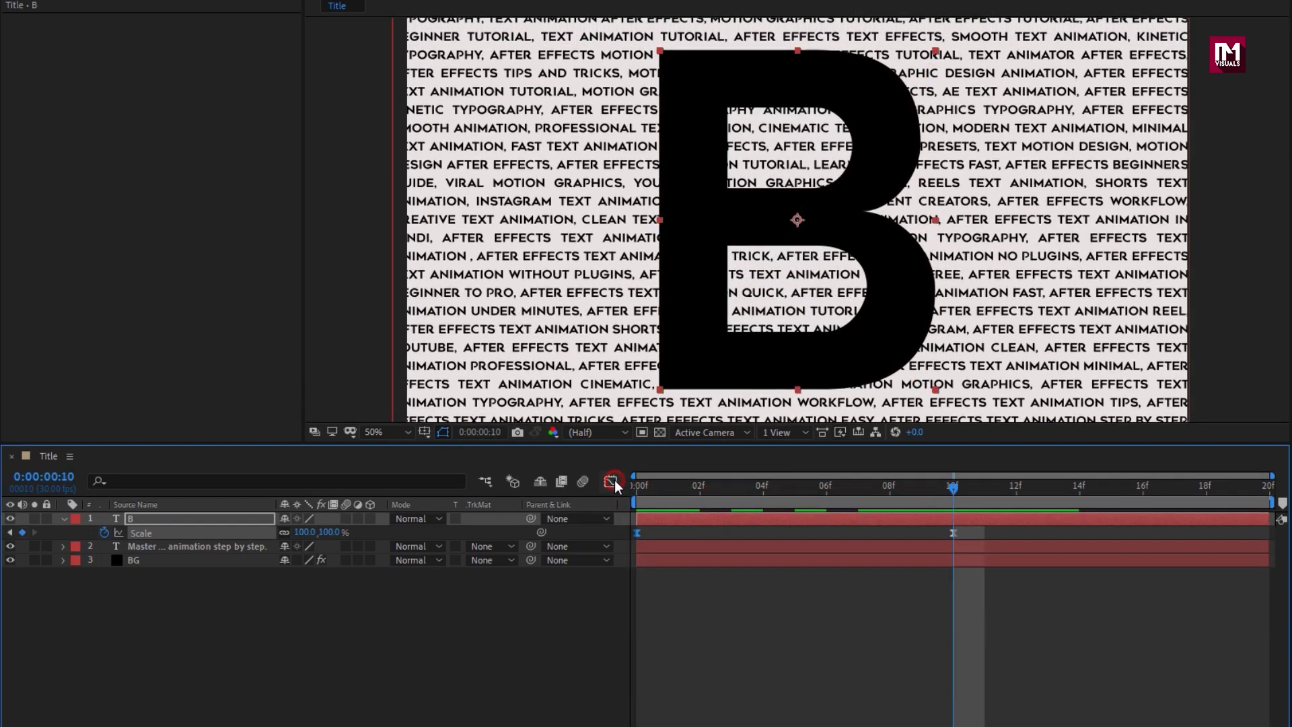
left_click(63, 567)
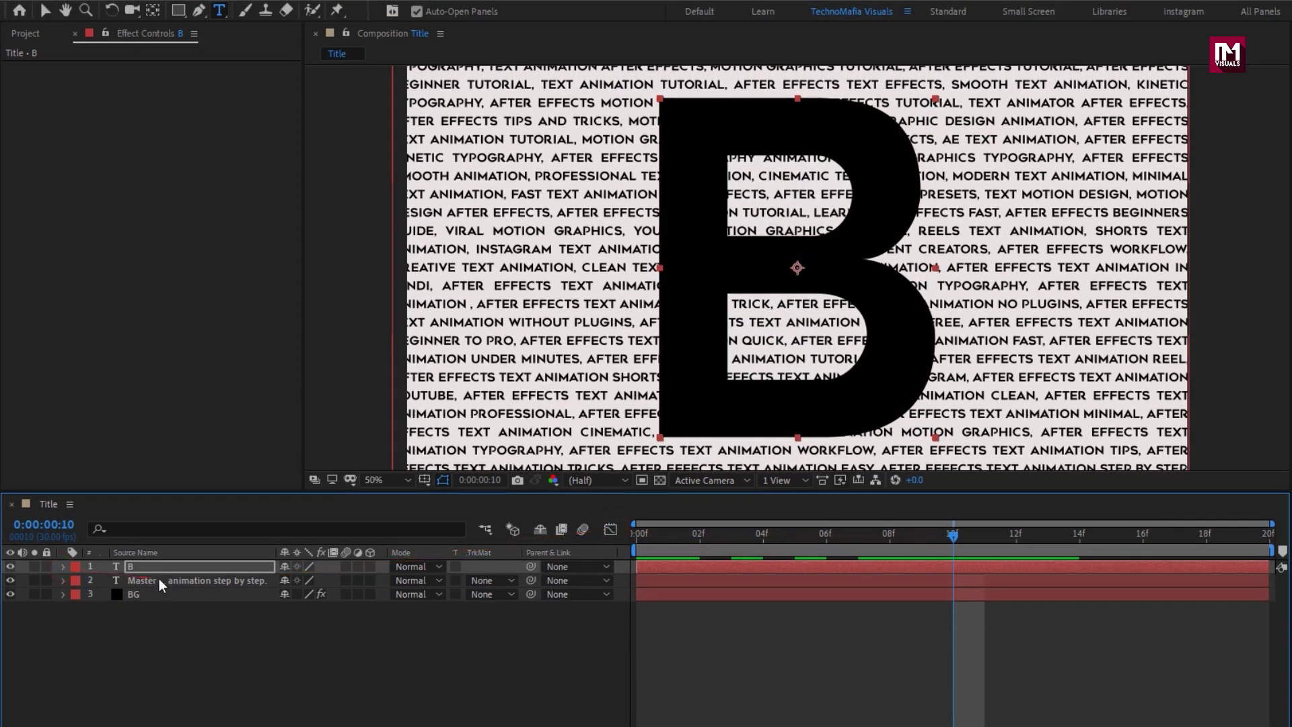
Step: Set the keyword text layer's Track Matte to Alpha Matte 'B' and preview the result
left_click(159, 578)
left_click(480, 580)
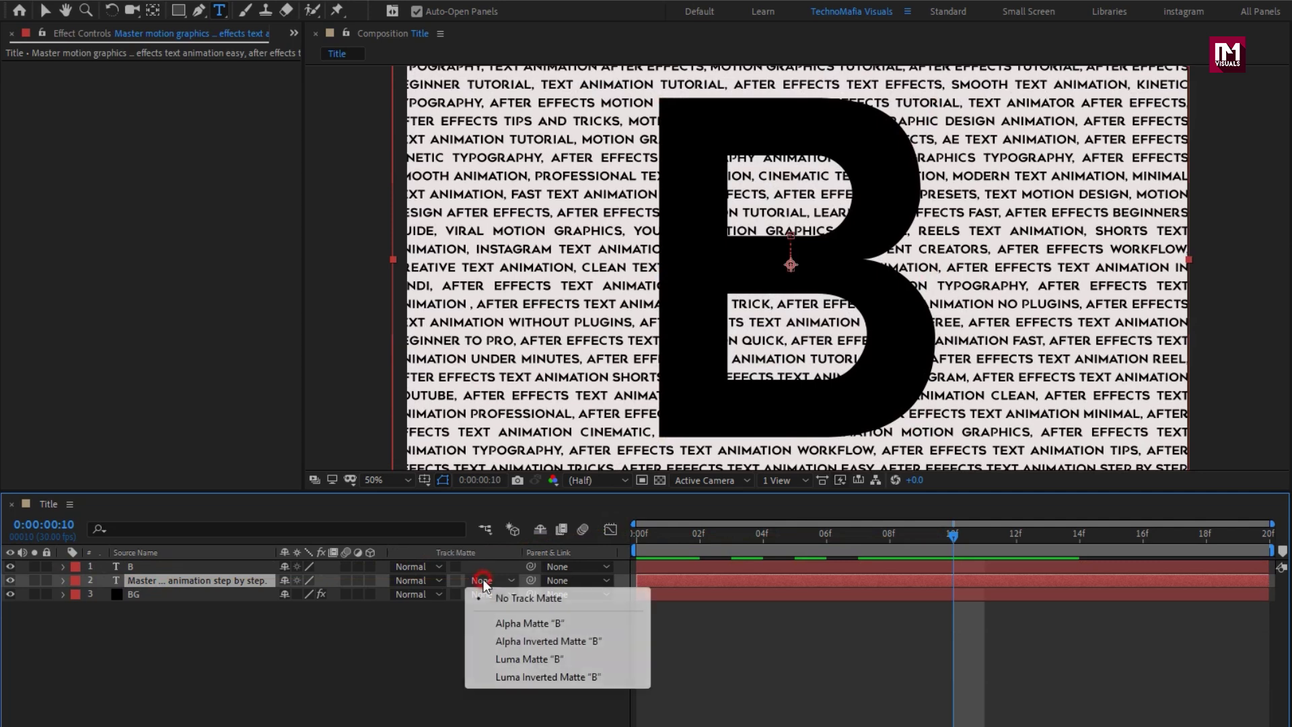
left_click(542, 626)
key("Home")
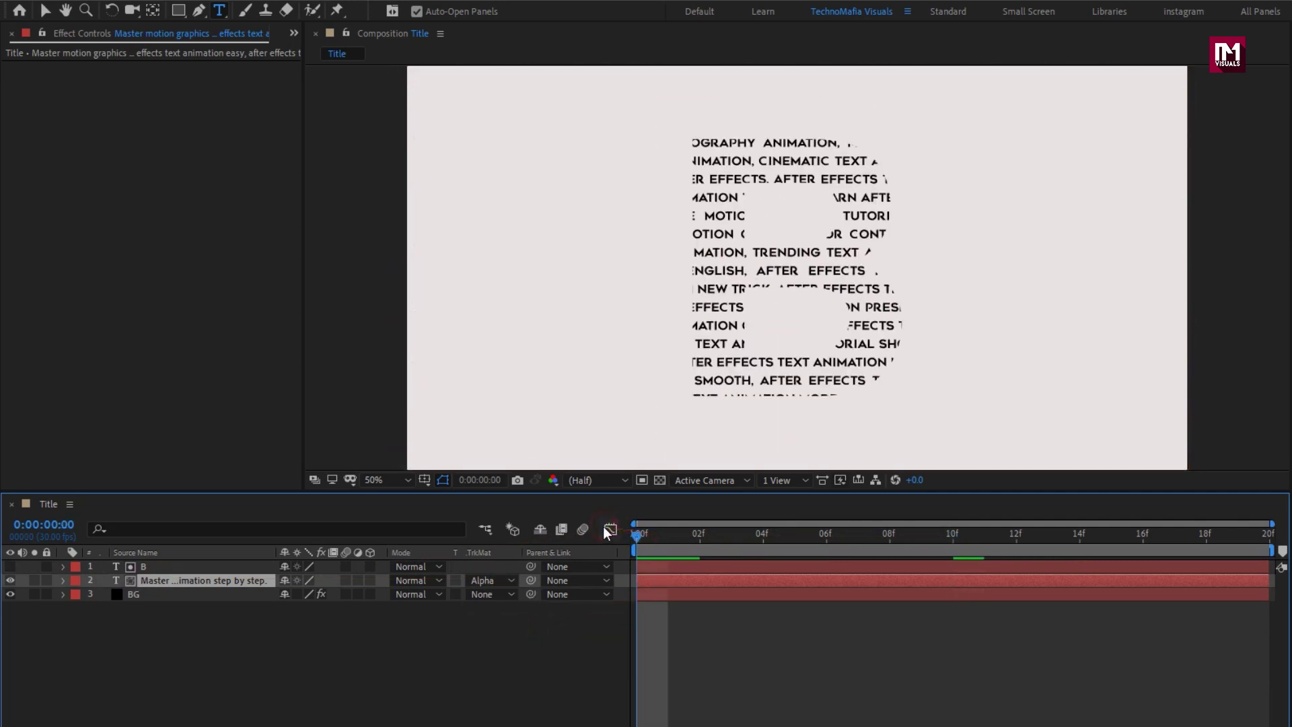
key("space")
left_click(229, 670)
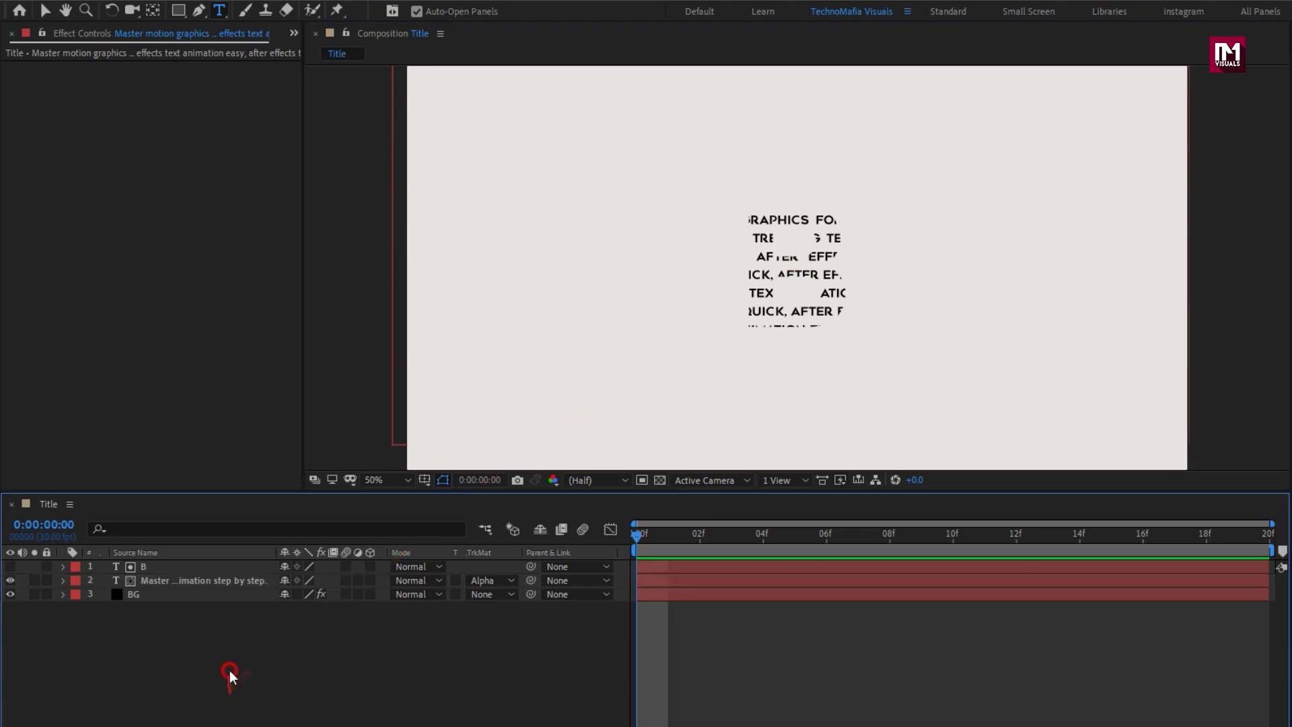
right_click(271, 639)
Step: Add a new text layer reading 'TITLE' and centre it in the composition
mouse_move(406, 455)
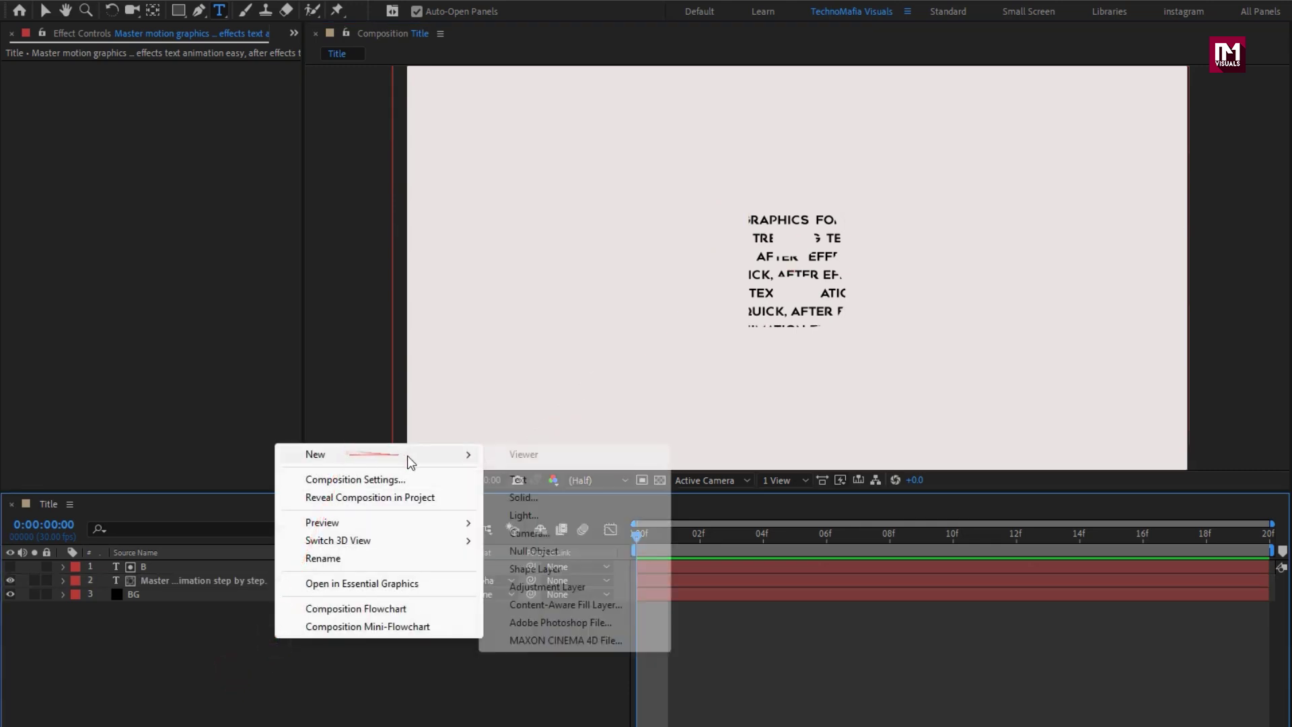
left_click(532, 480)
type("TITLE")
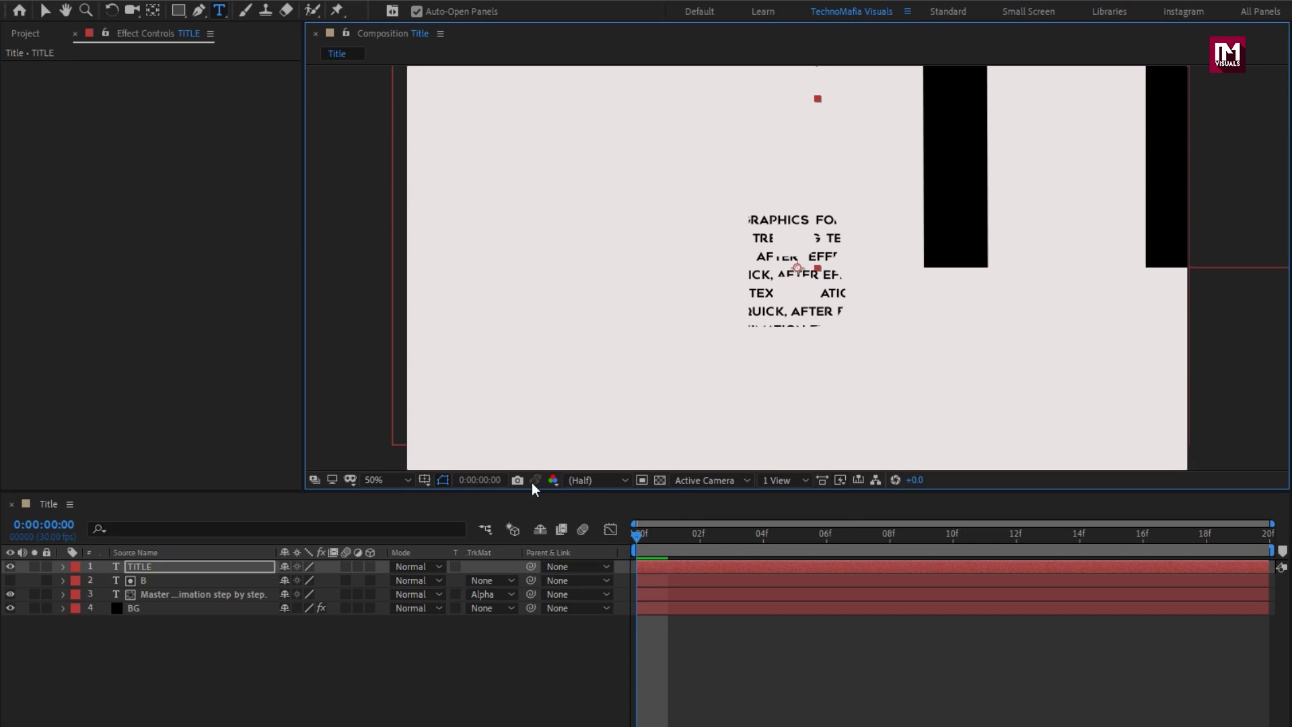
left_click(1175, 544)
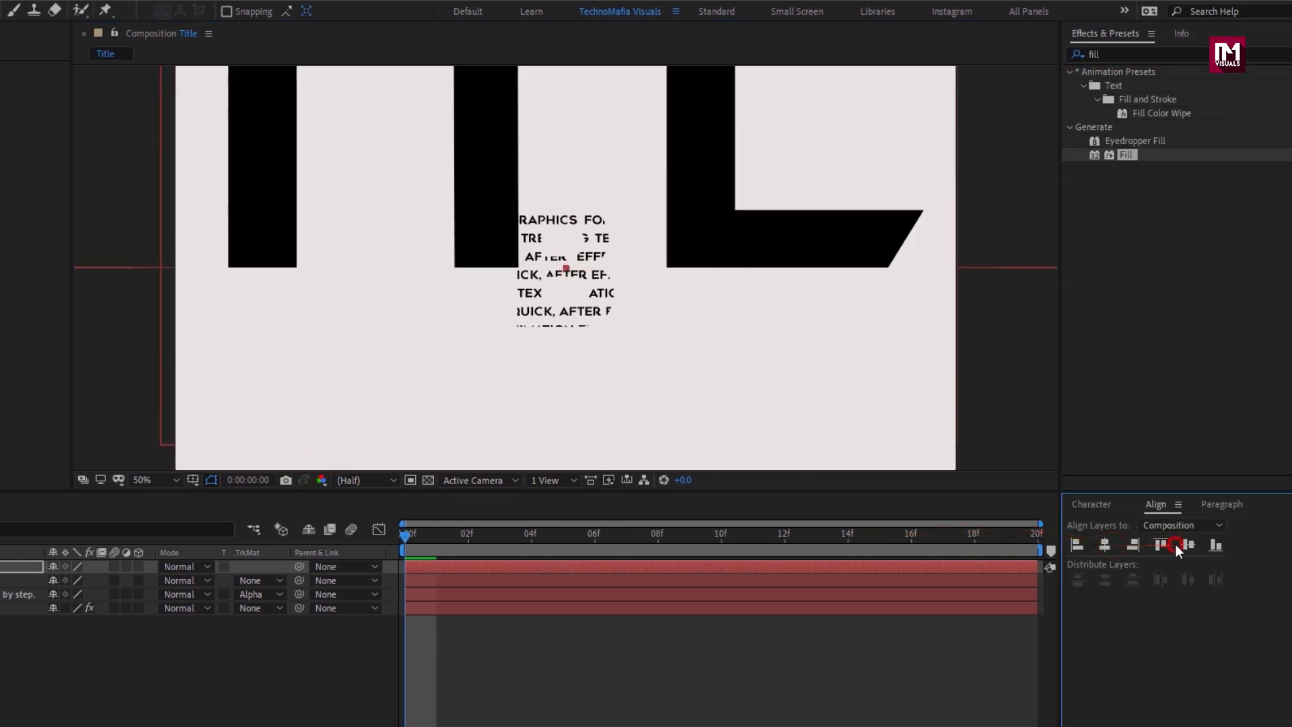
left_click(1181, 544)
Step: Shrink the TITLE font size down to 265 px, dragging it back toward centre
left_click(1084, 504)
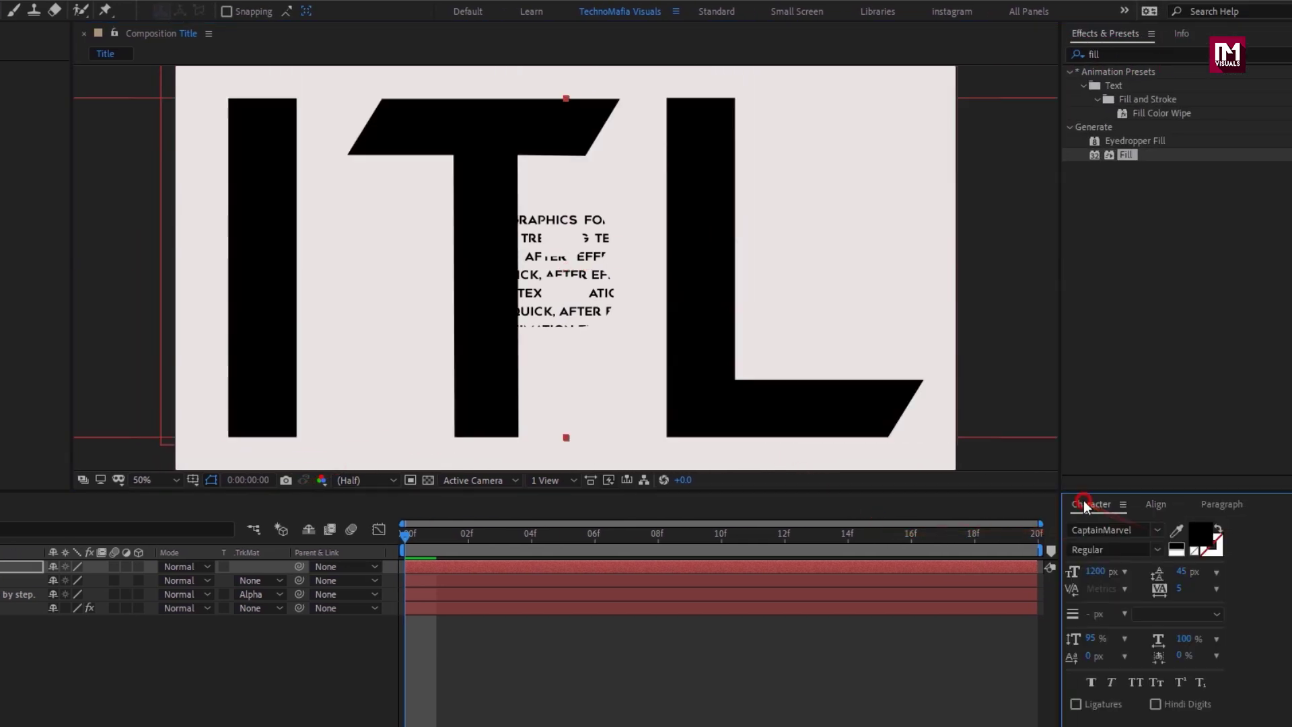
left_click_drag(1098, 577, 529, 579)
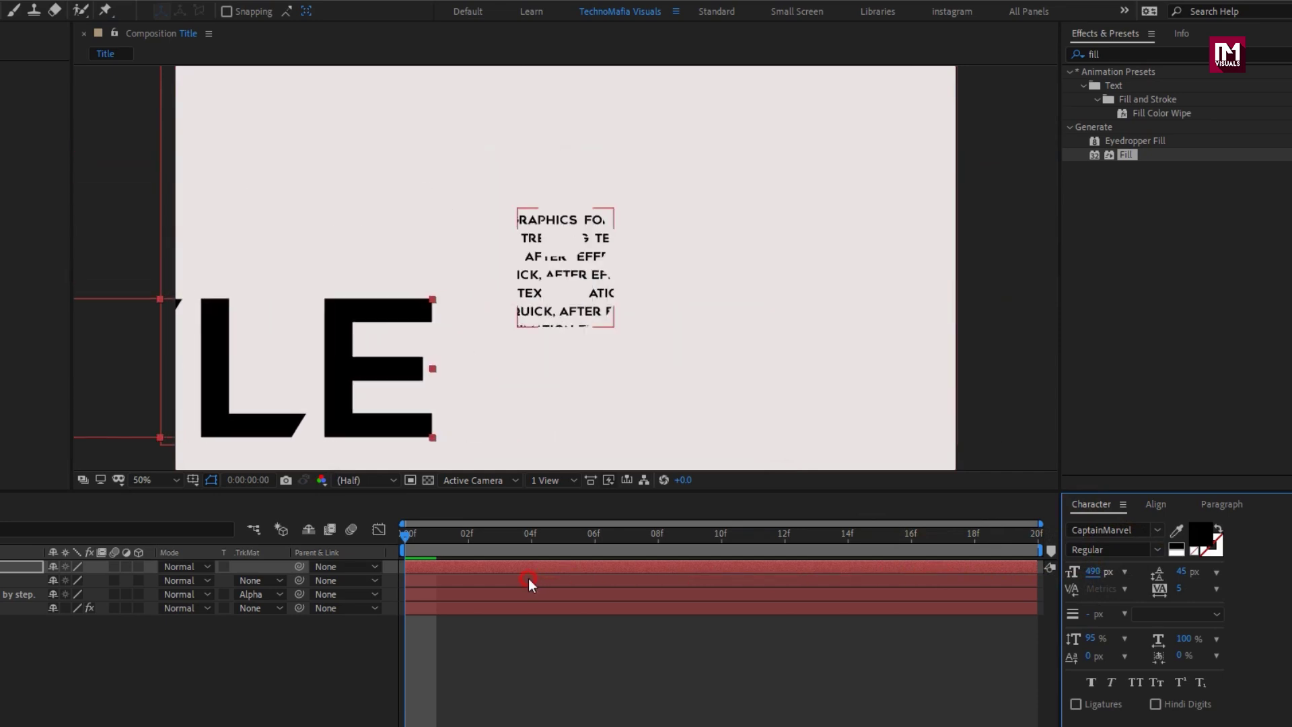
left_click_drag(714, 545, 847, 535)
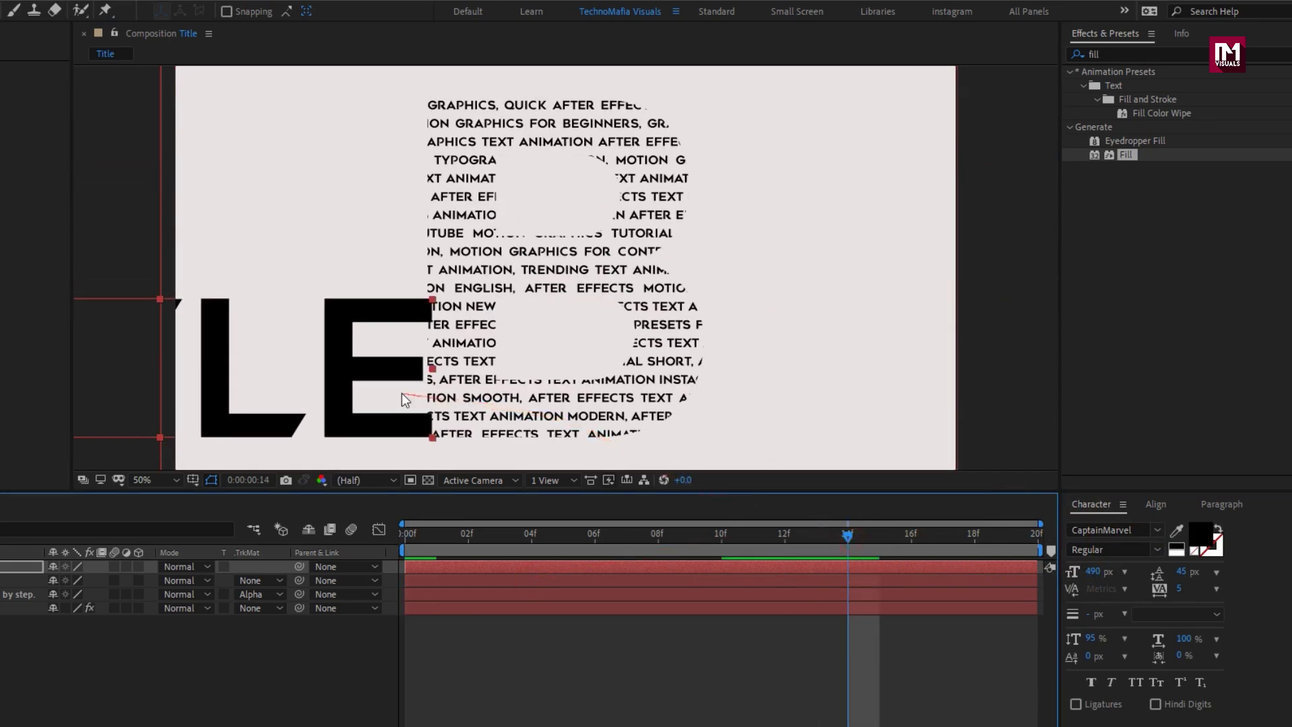
left_click(534, 323)
left_click_drag(534, 323, 706, 273)
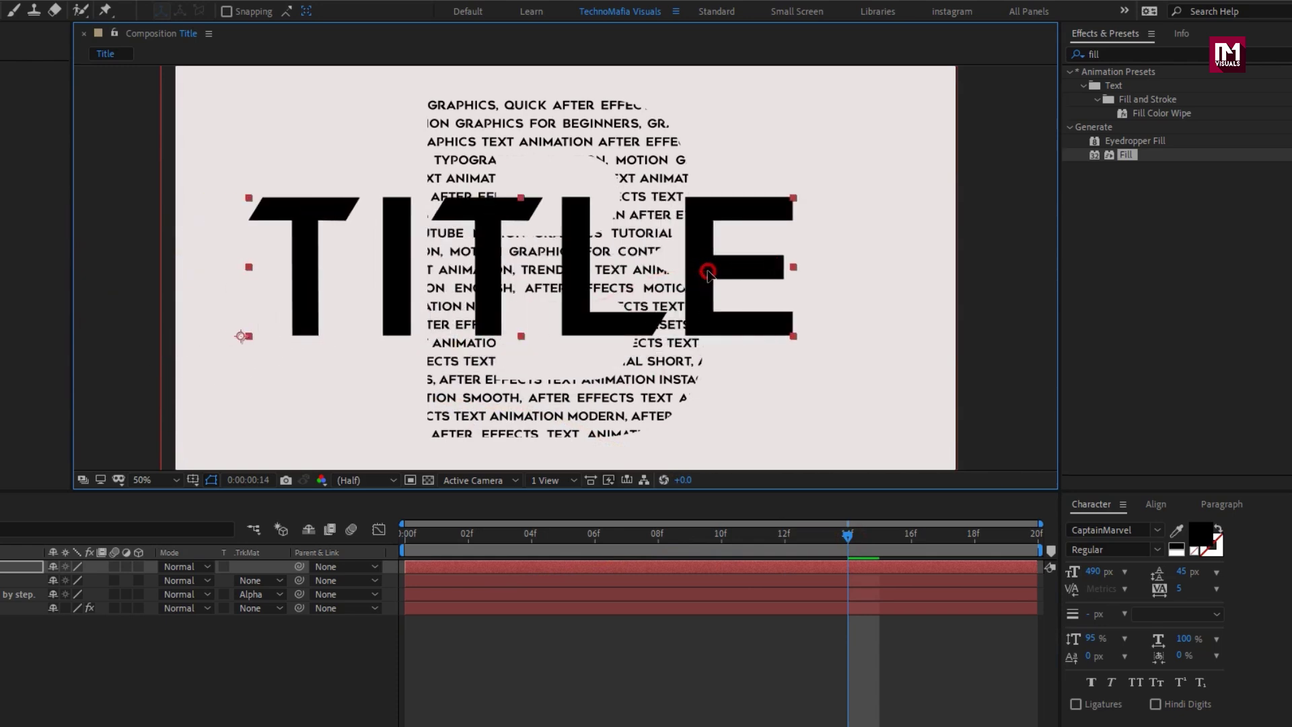
left_click_drag(1093, 571, 1060, 572)
left_click_drag(434, 259, 527, 233)
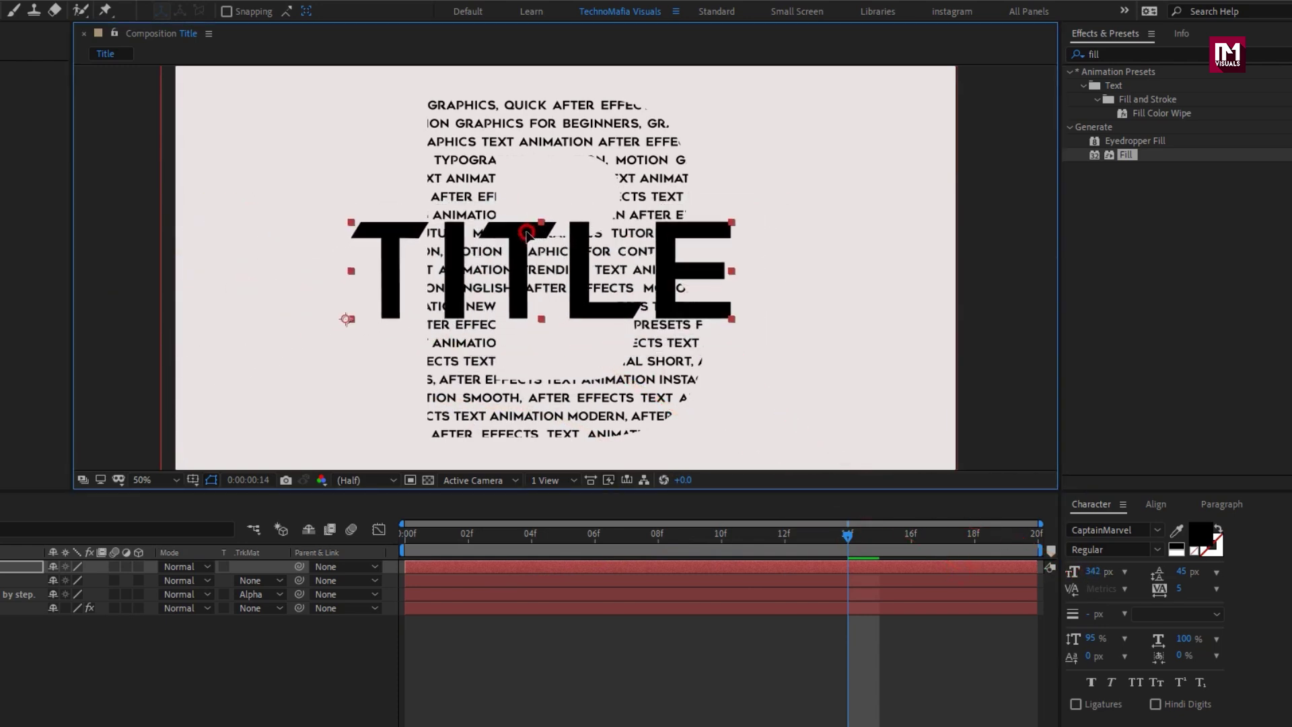
left_click_drag(1093, 571, 1059, 572)
left_click_drag(478, 296, 527, 275)
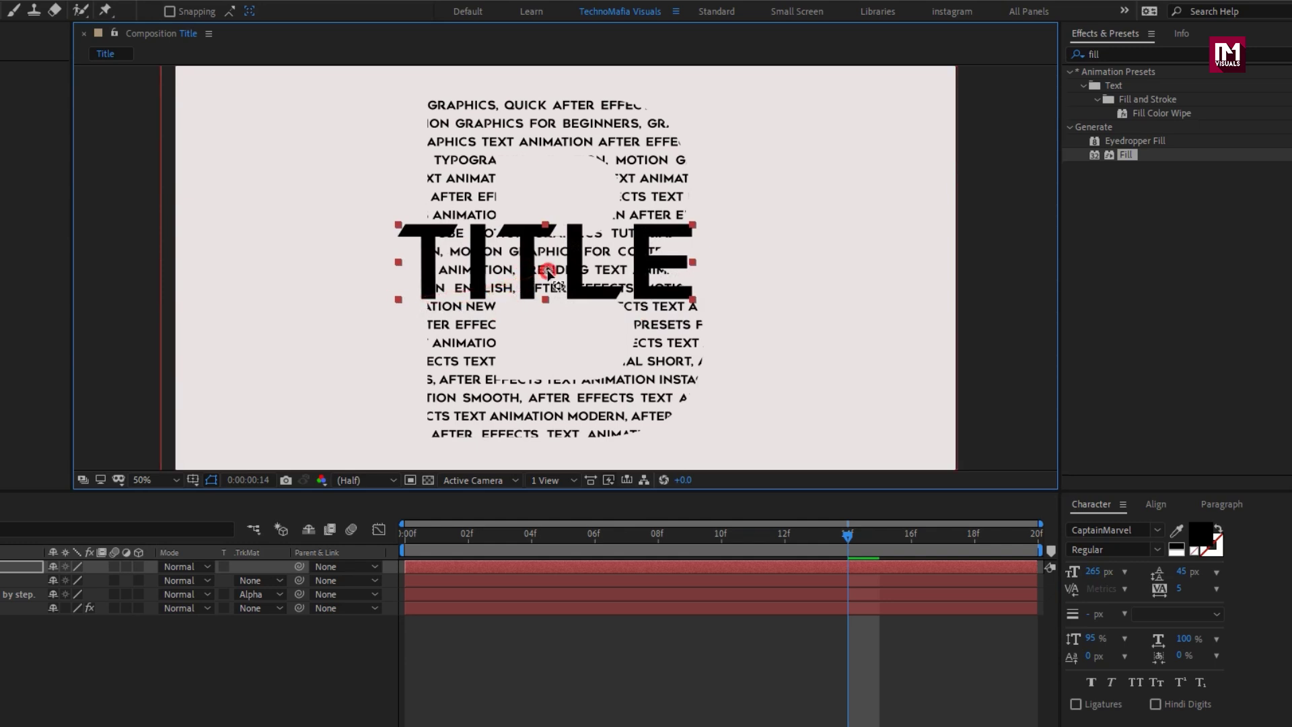
left_click_drag(548, 273, 553, 269)
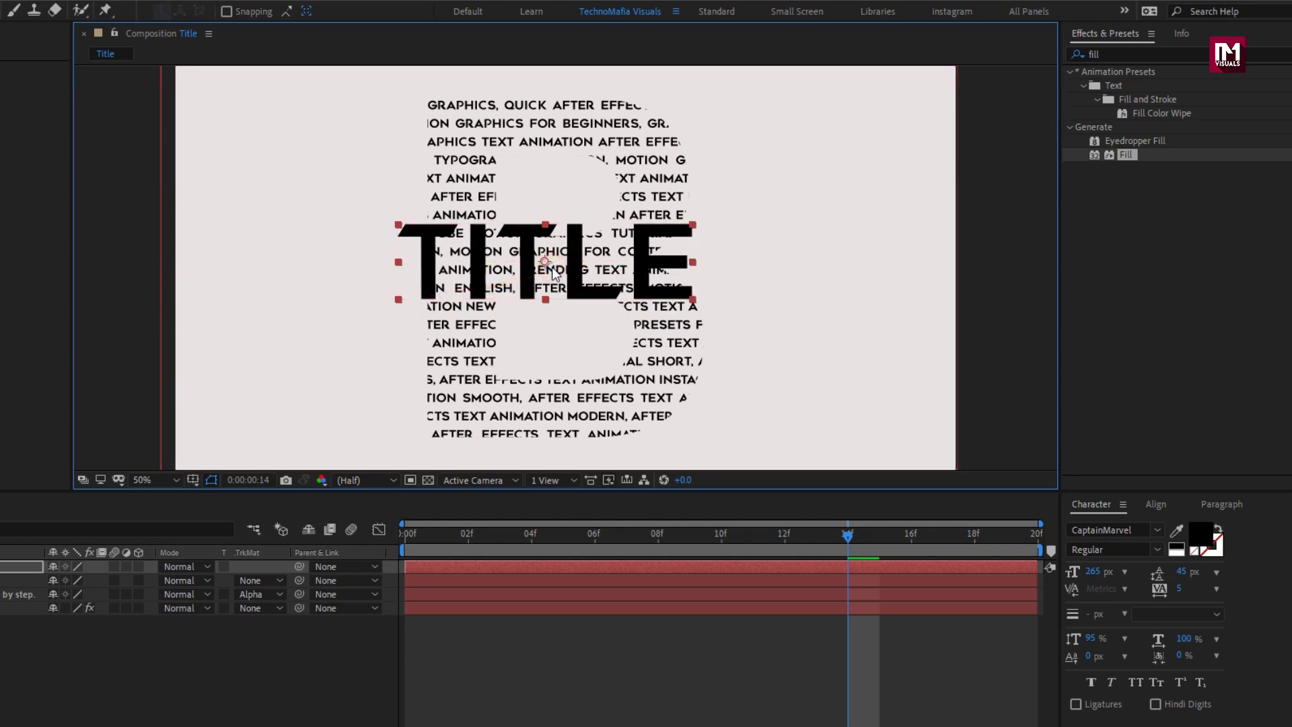
Step: Re-centre TITLE with Align, reduce it to 239 px and nudge it into place
left_click(1155, 504)
left_click(1104, 544)
left_click(1187, 545)
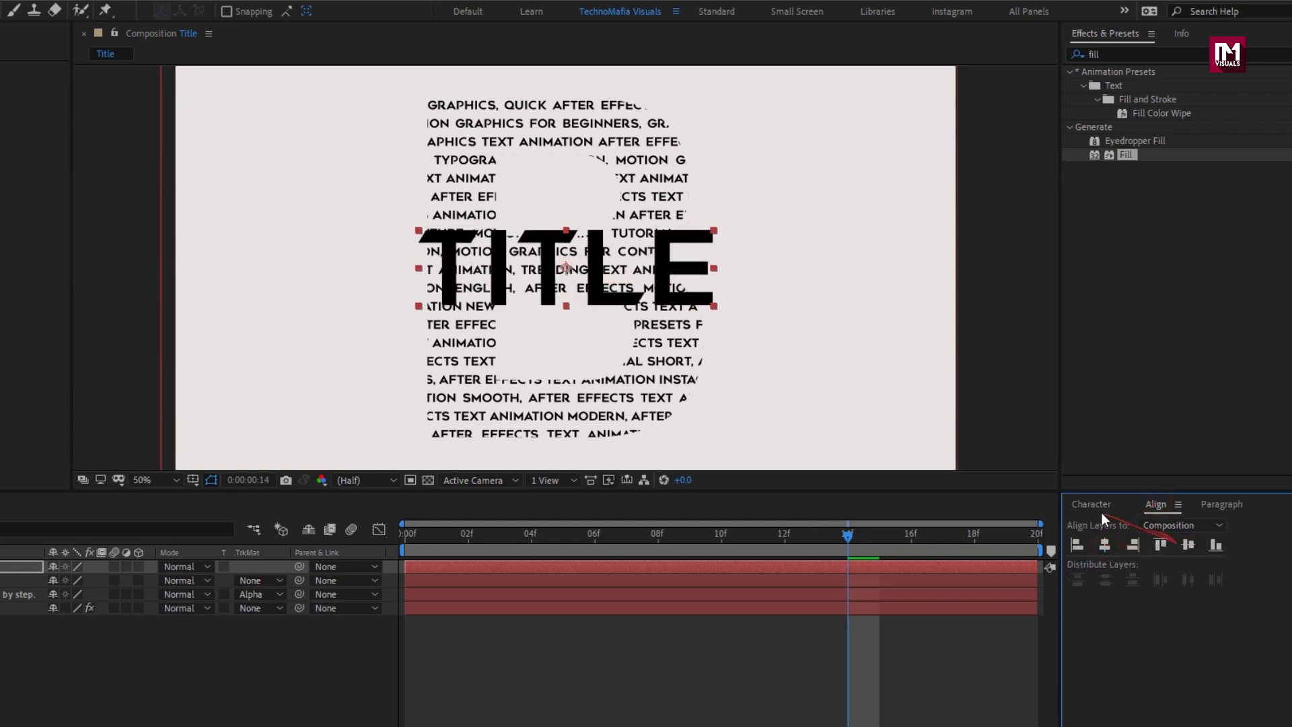
left_click(1091, 504)
left_click_drag(1092, 571, 1075, 572)
key("y")
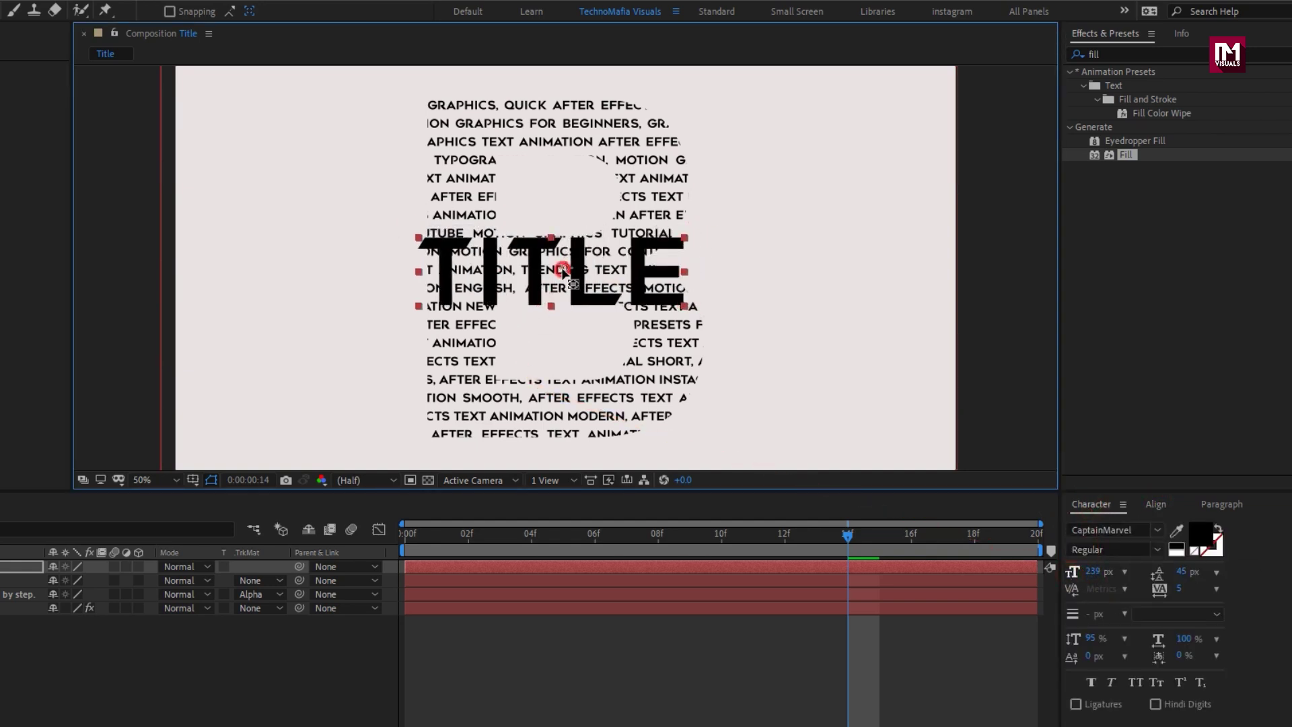
key("v")
left_click_drag(549, 276, 564, 273)
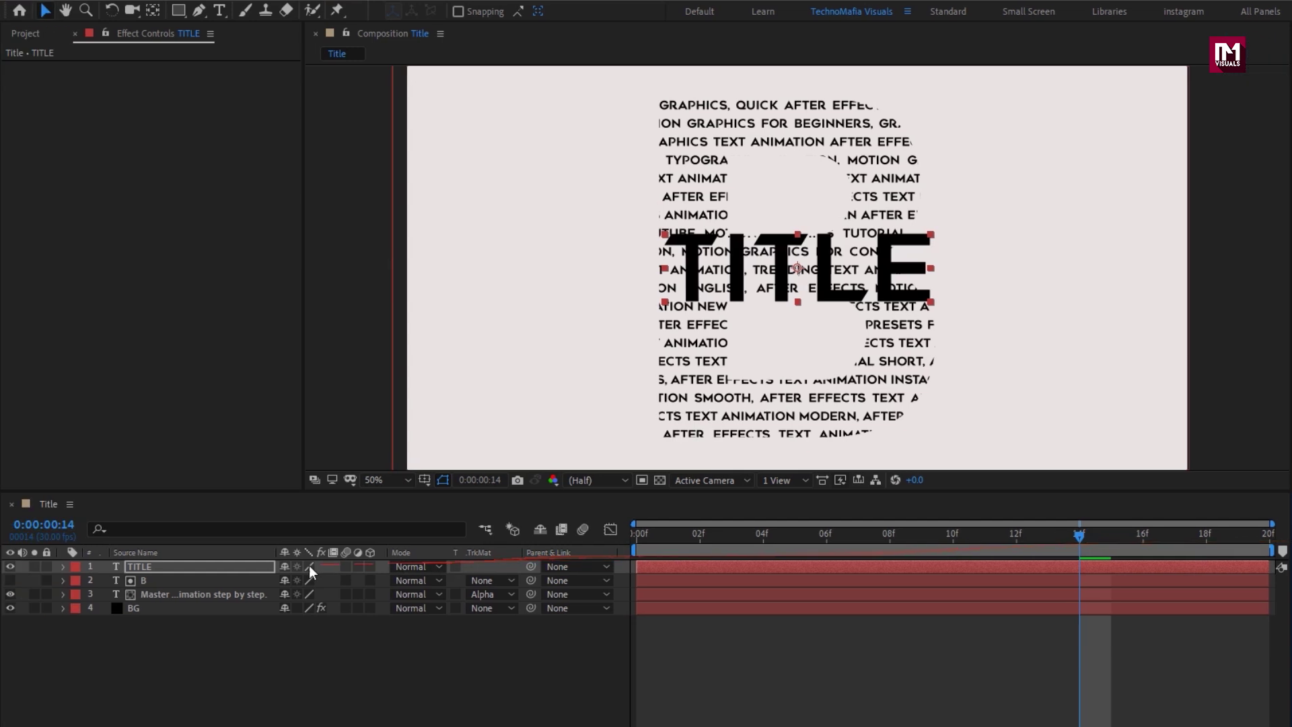
Step: Add a Tracking text animator to the TITLE layer
left_click(225, 567)
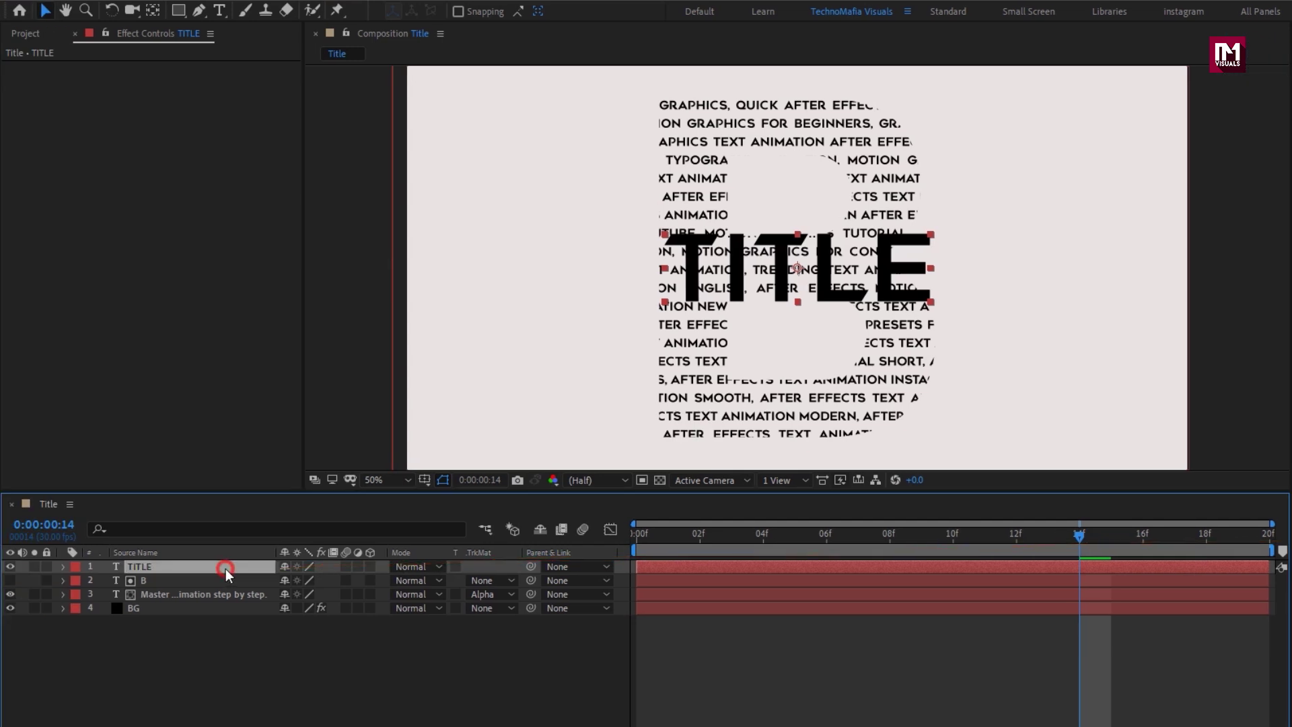
left_click(63, 567)
left_click(377, 581)
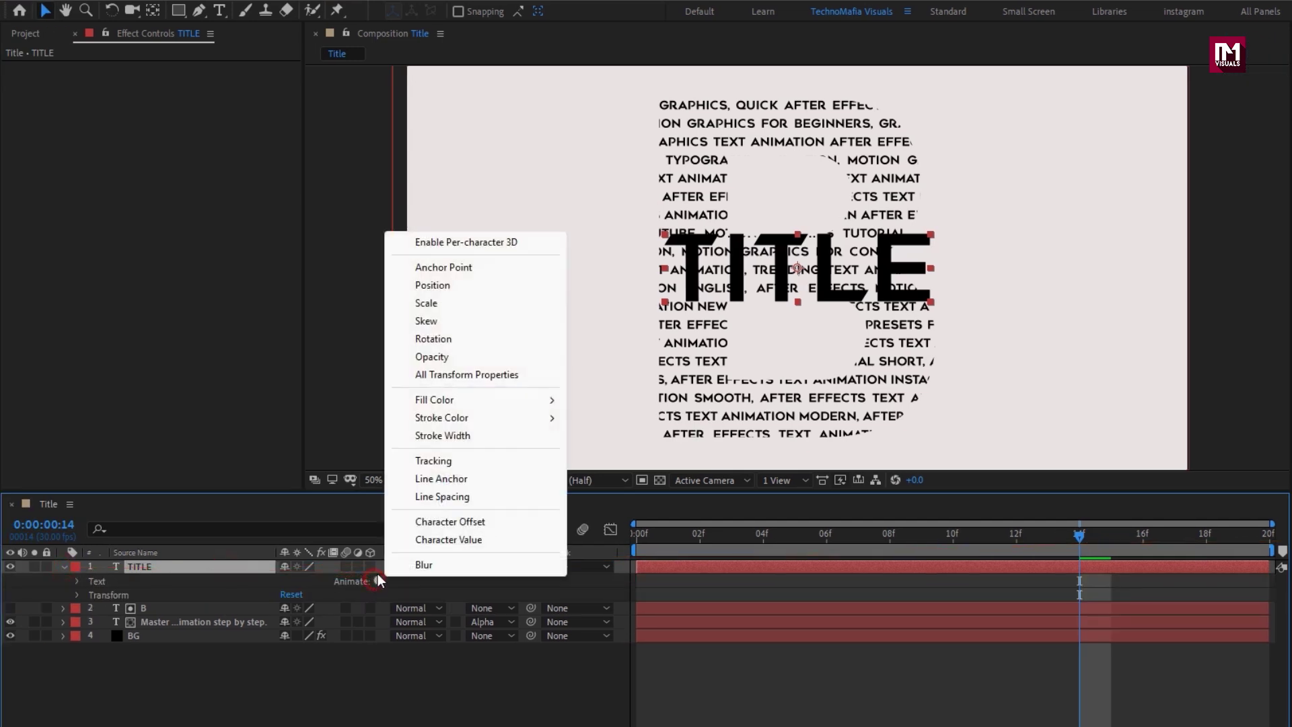
left_click(410, 461)
Step: Keyframe Tracking Amount at 0 on frame 19 and -63 on frame 0
left_click_drag(1077, 532, 1246, 534)
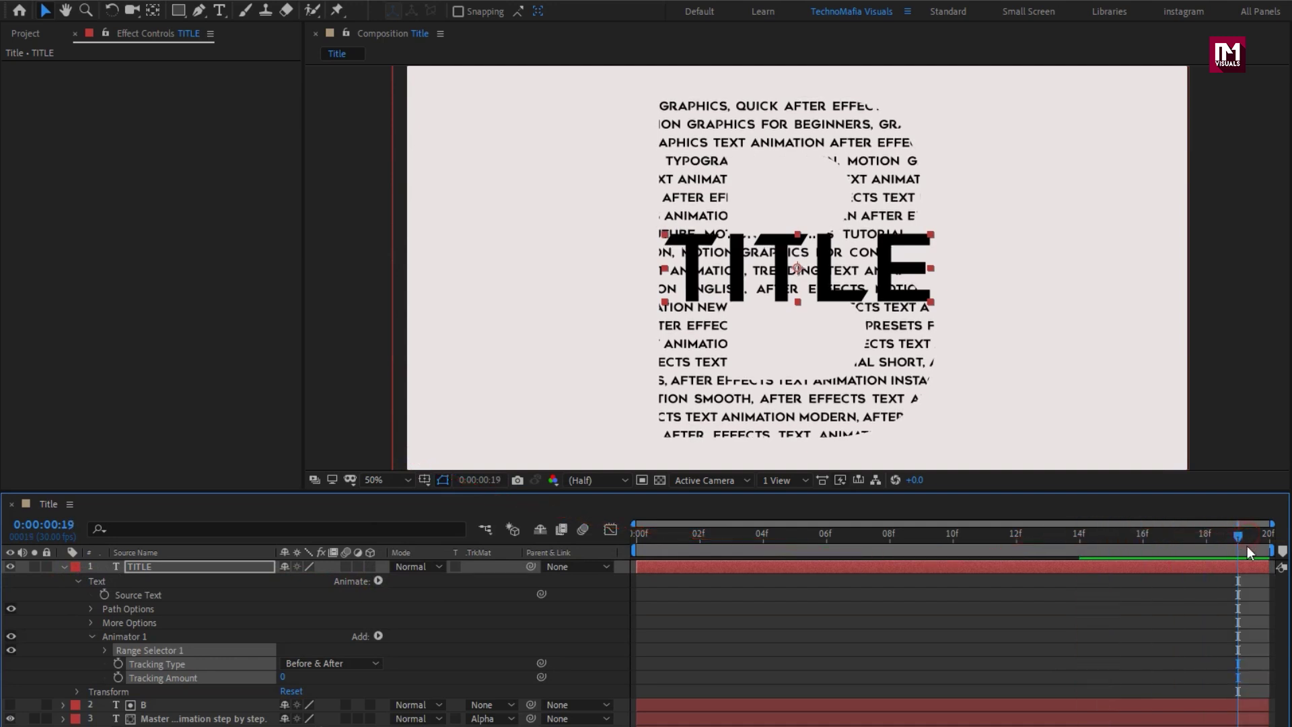
left_click(100, 678)
left_click(118, 677)
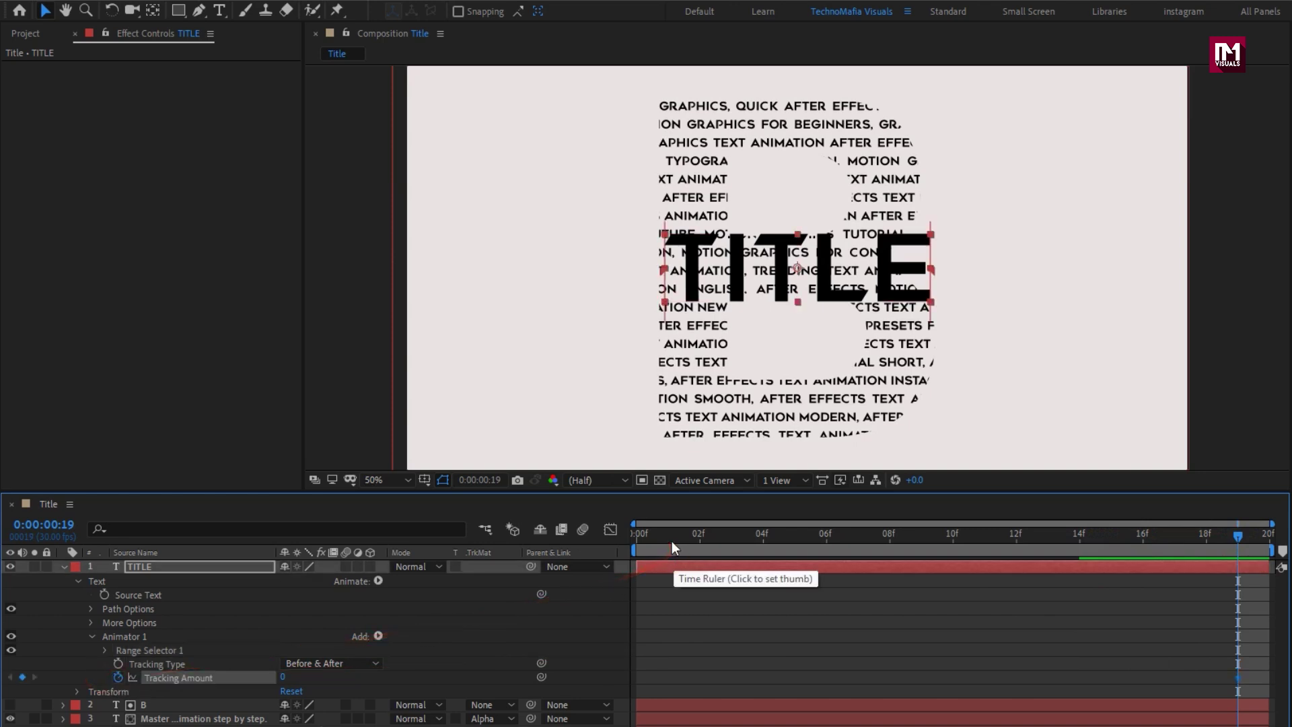
left_click_drag(671, 541, 596, 545)
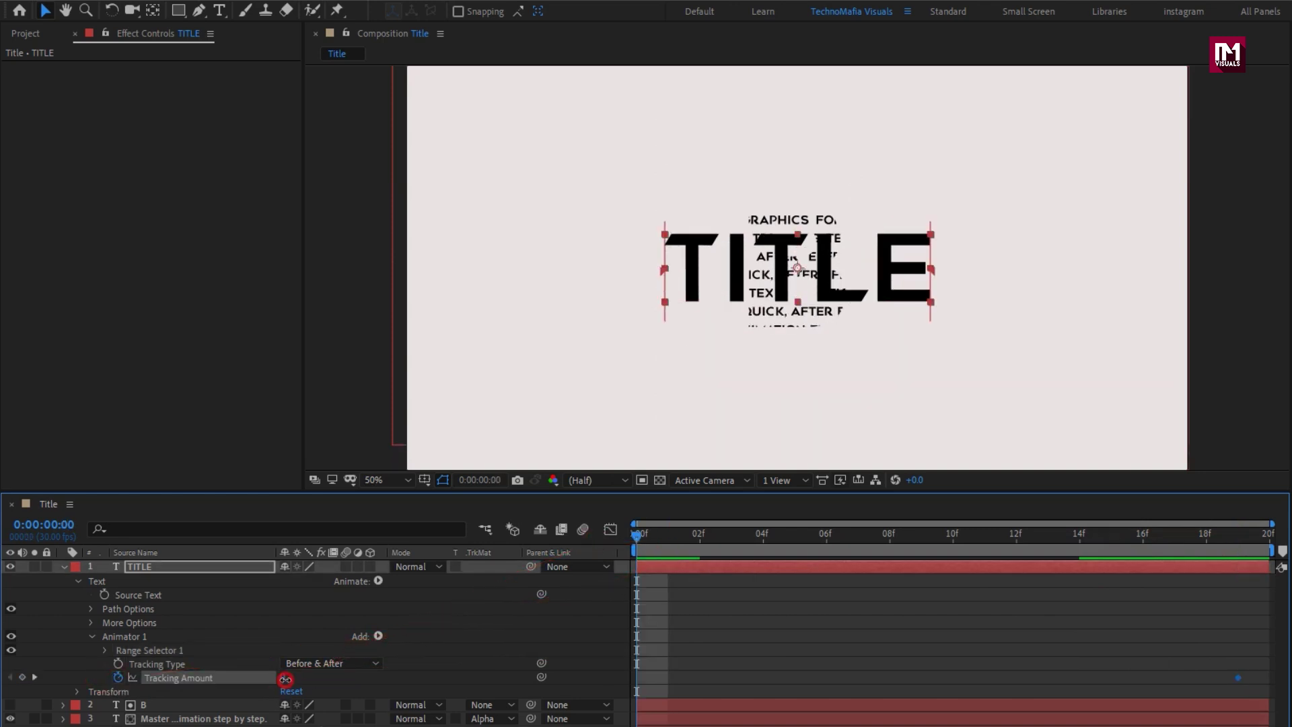
left_click_drag(290, 679, 236, 682)
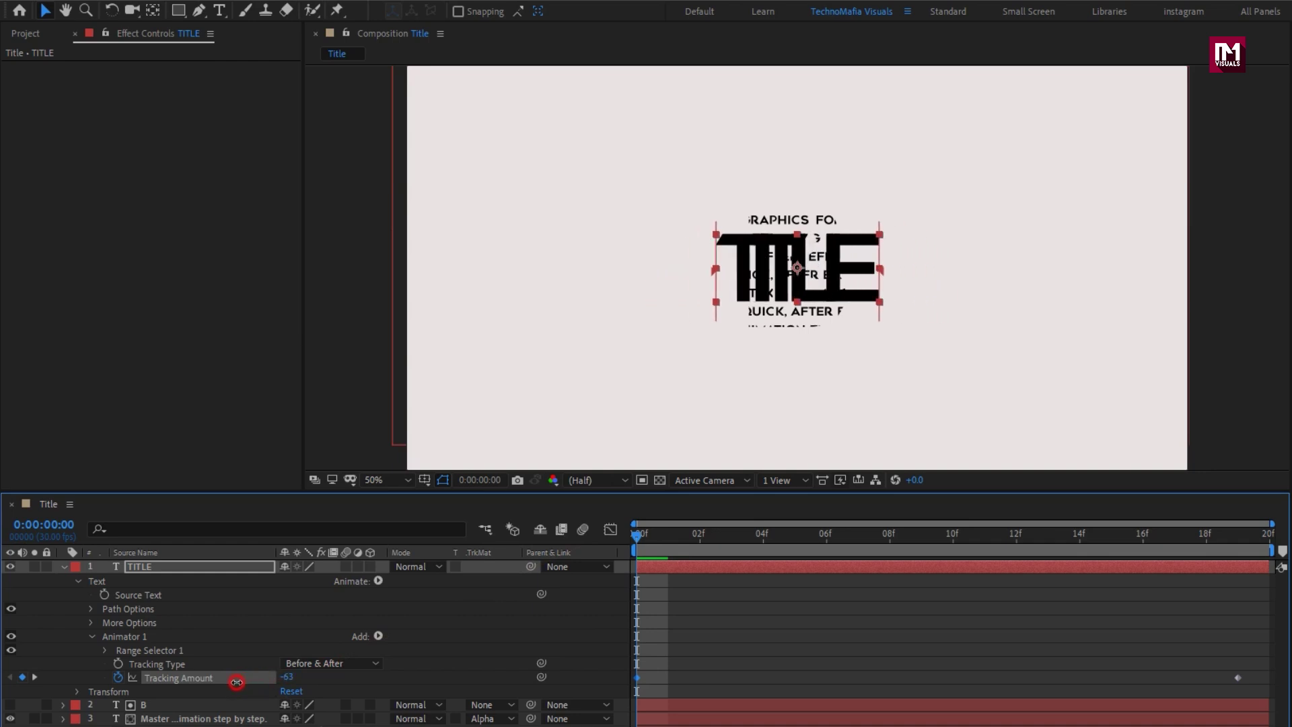
left_click_drag(627, 536, 1120, 538)
Step: Apply Easy Ease to the Tracking Amount keyframes
left_click(1237, 678)
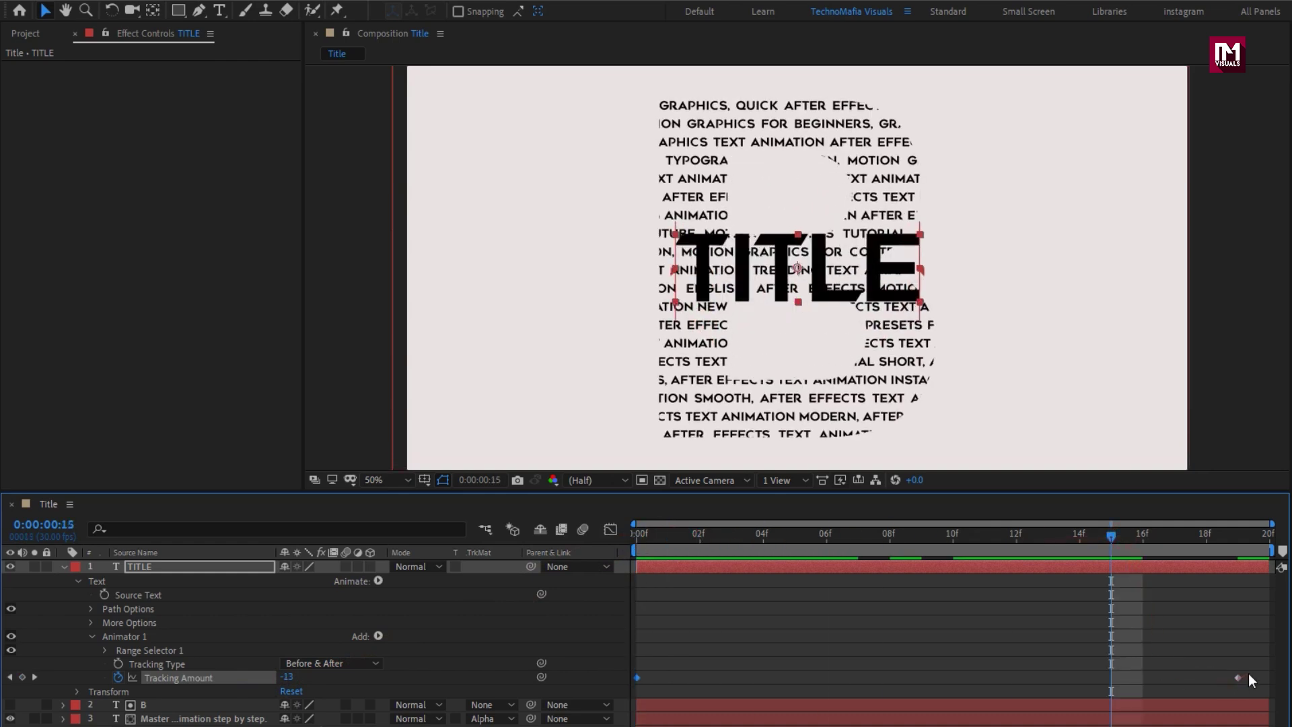
right_click(636, 678)
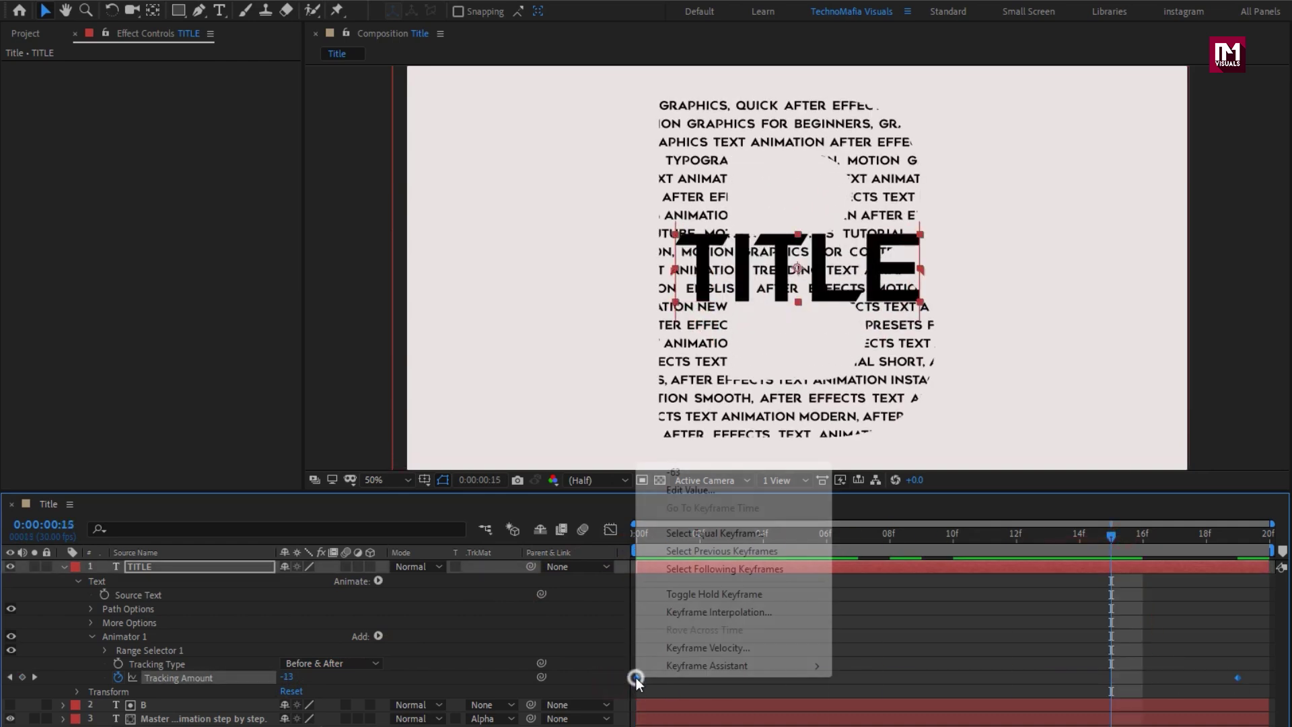
mouse_move(748, 665)
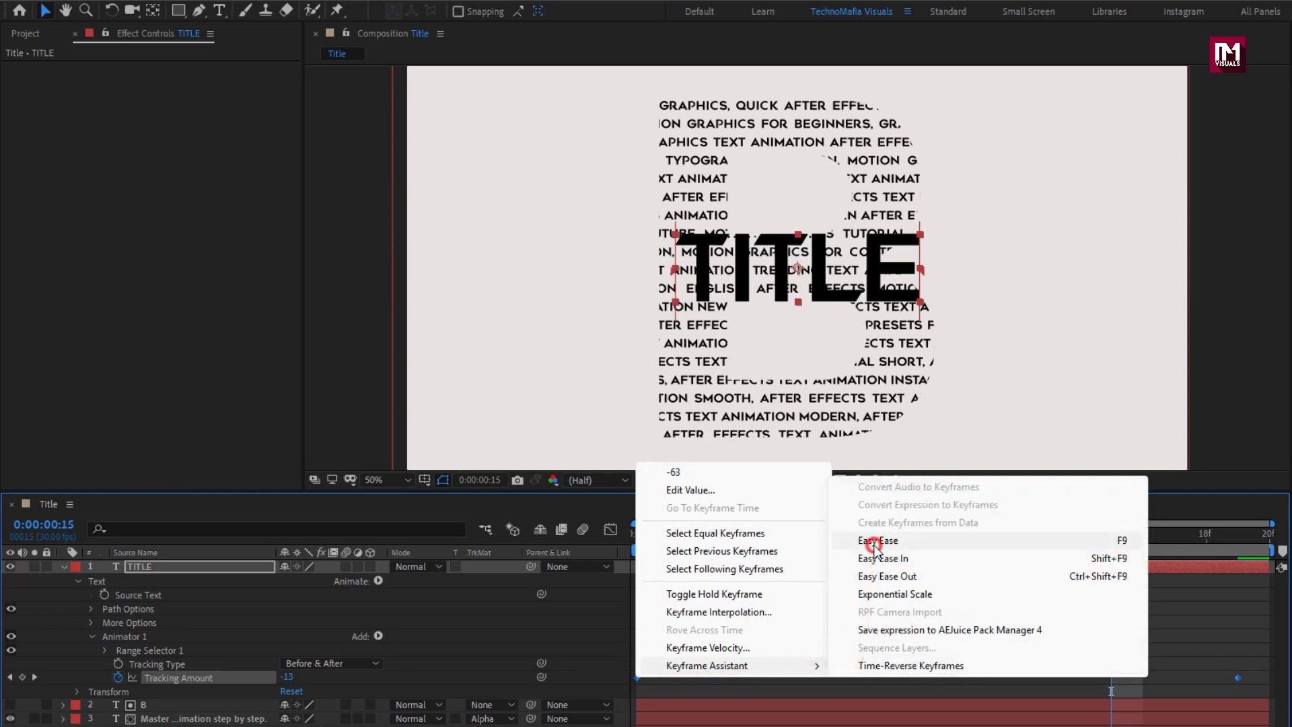
left_click(876, 541)
Step: In the Graph Editor, stretch the final keyframe's influence for a strong ease-out on tracking
left_click(611, 528)
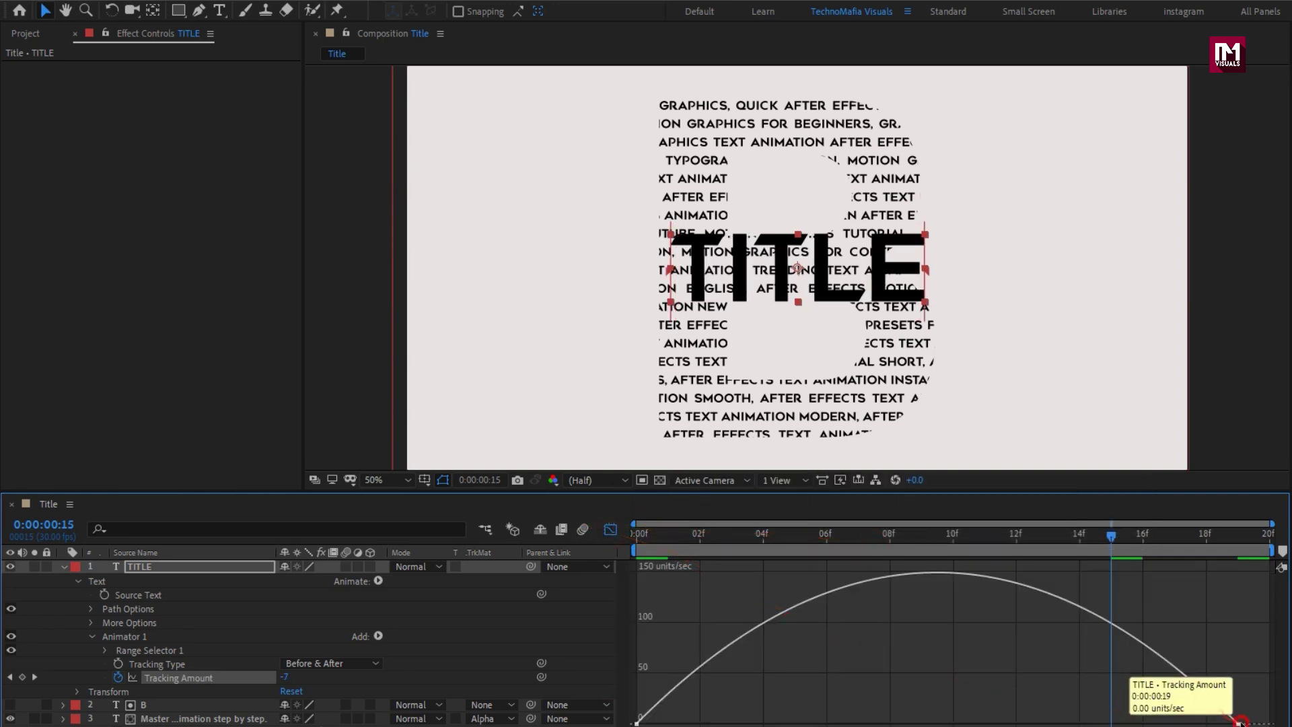
left_click(1237, 723)
left_click_drag(1133, 722, 640, 723)
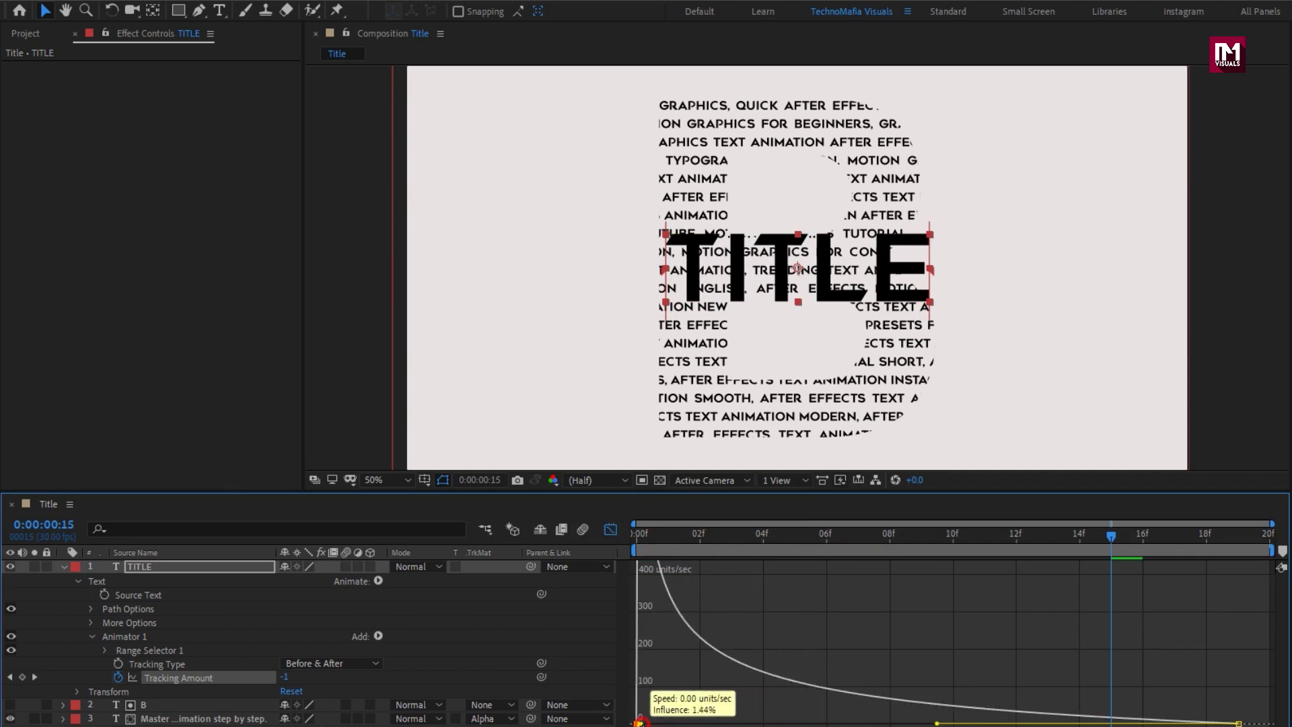
left_click_drag(779, 538, 1168, 543)
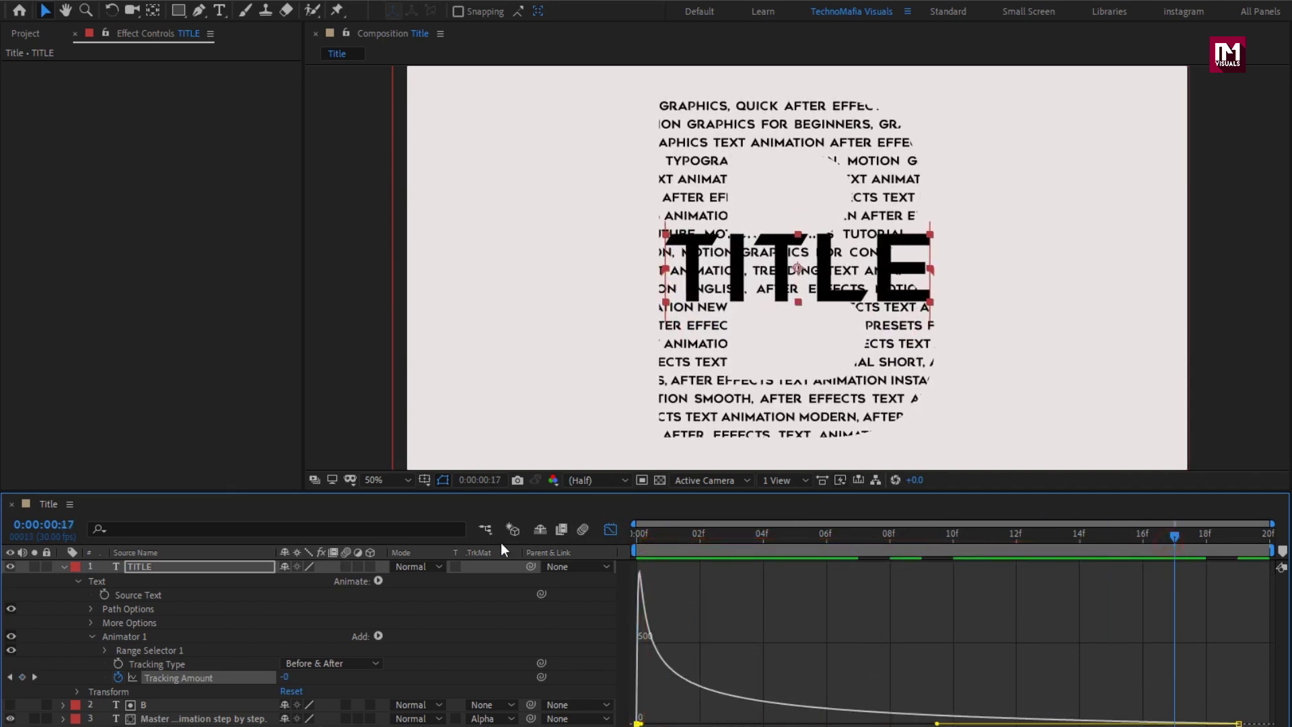
left_click(609, 530)
left_click_drag(202, 577, 425, 643)
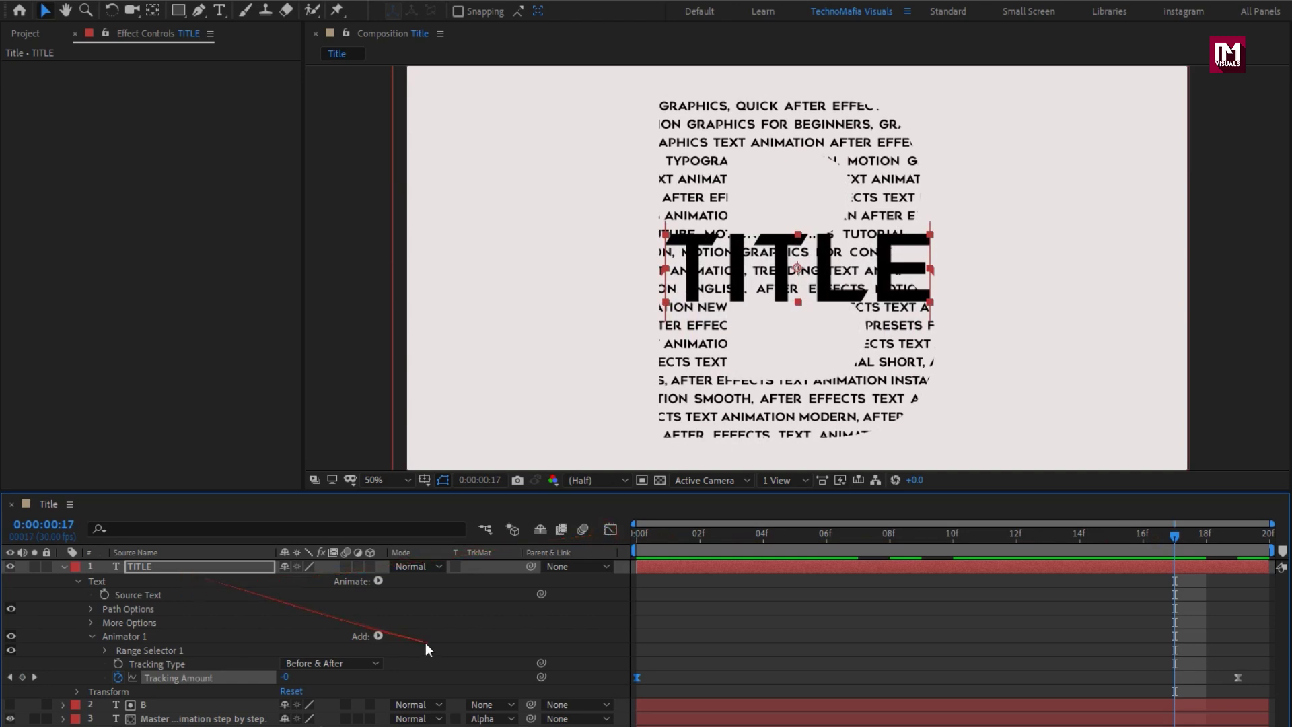
left_click(335, 635)
Step: Add a Position property to TITLE's Animator 1
left_click(380, 635)
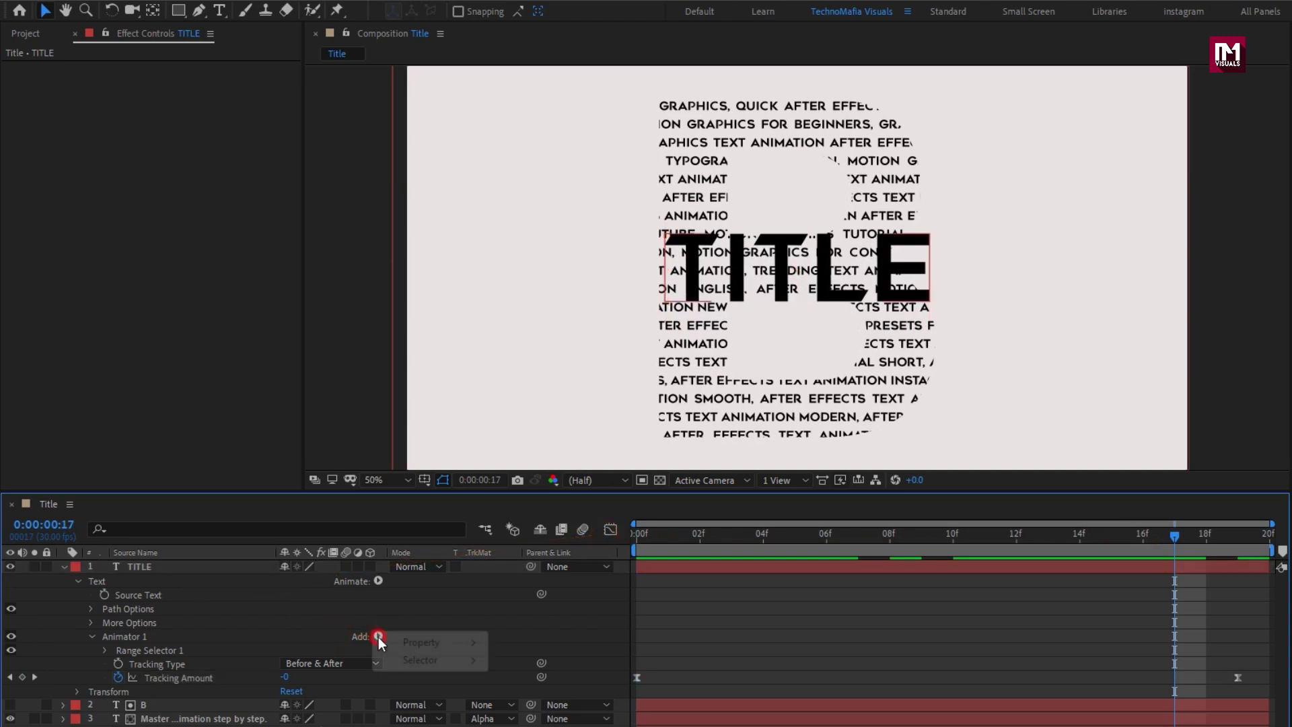
mouse_move(424, 642)
left_click(530, 364)
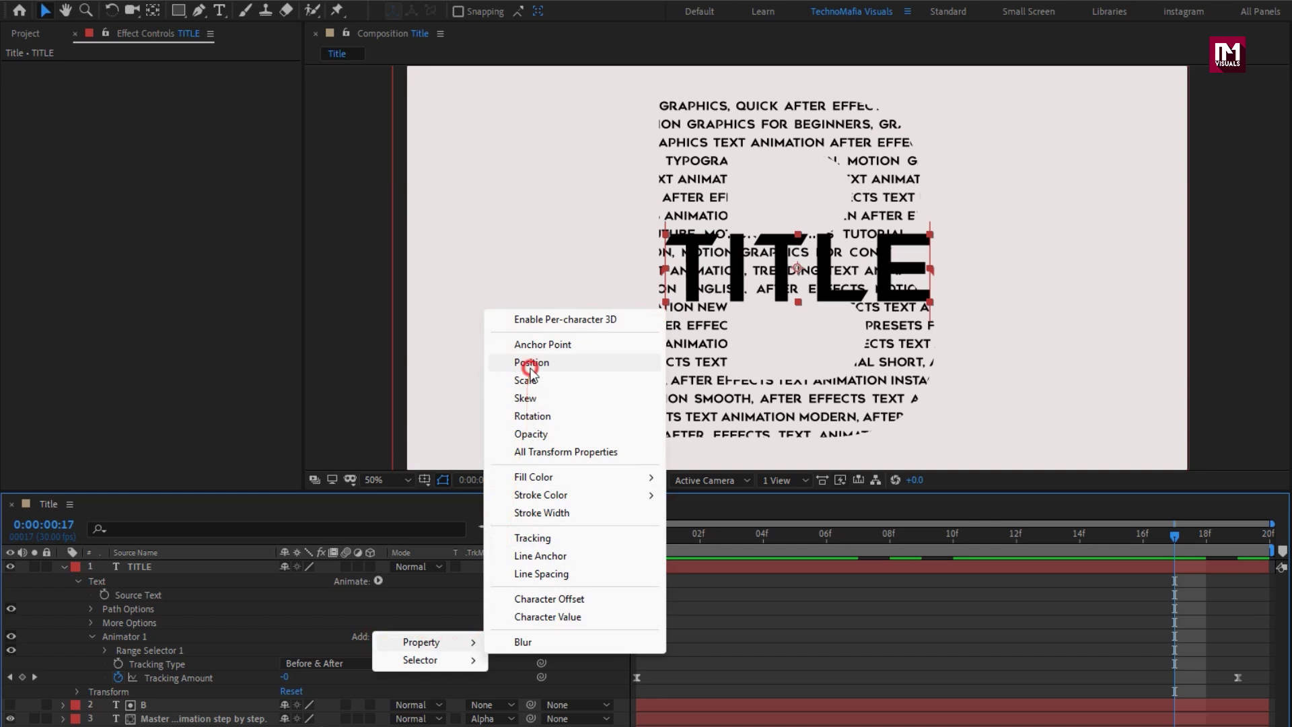
Step: Keyframe animator Position 0,-241 at frame 0 and 0,0 at frame 10, then select the keyframes
left_click_drag(1030, 534, 953, 534)
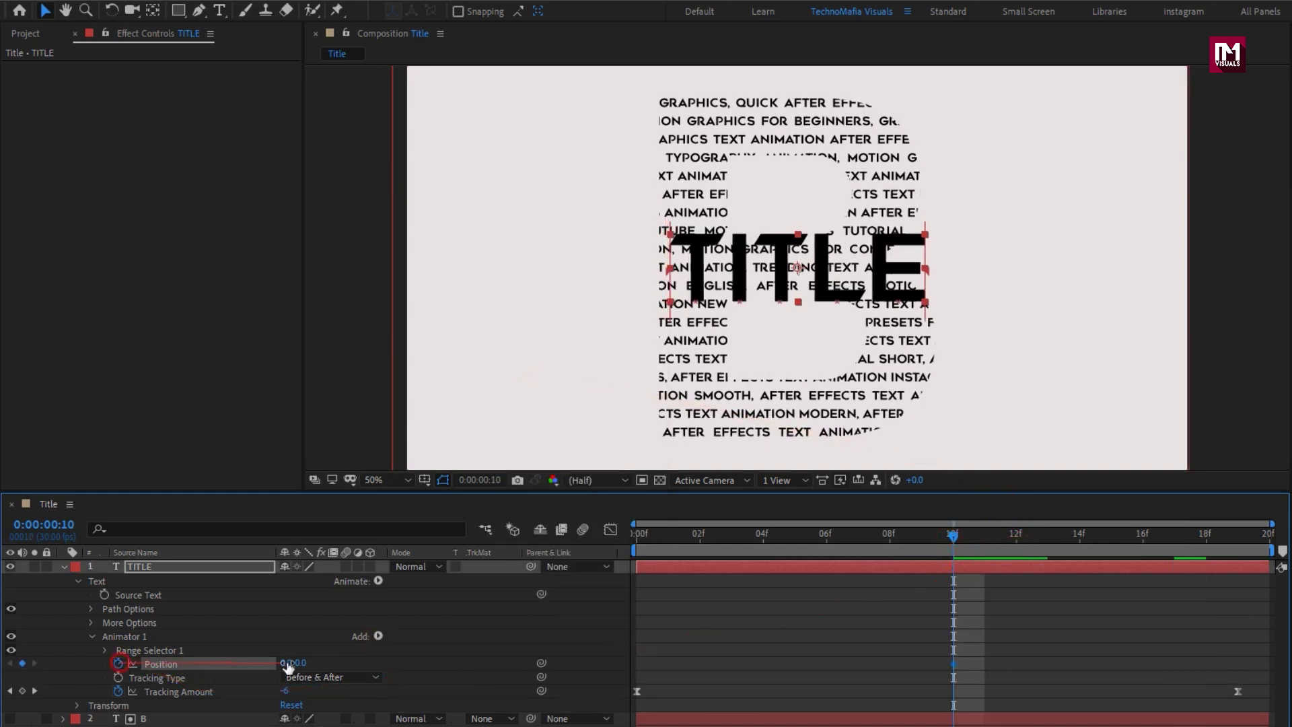
left_click(636, 533)
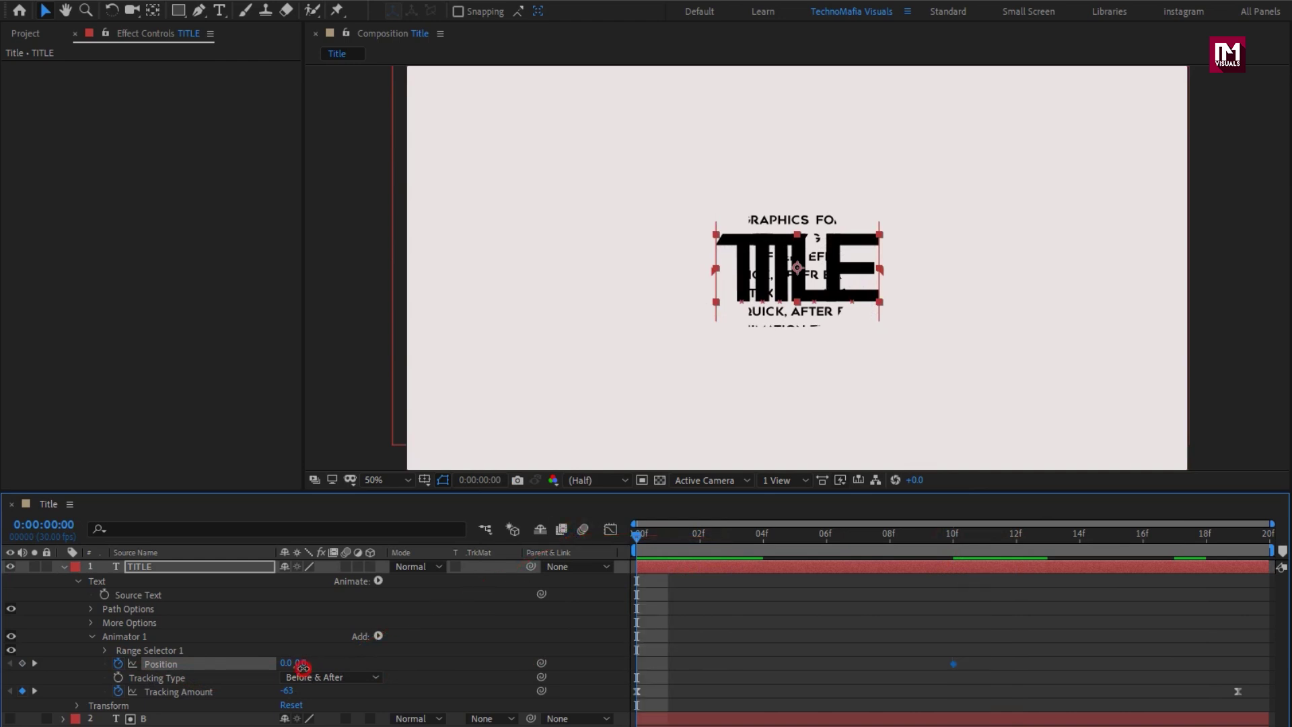
left_click_drag(303, 668, 140, 636)
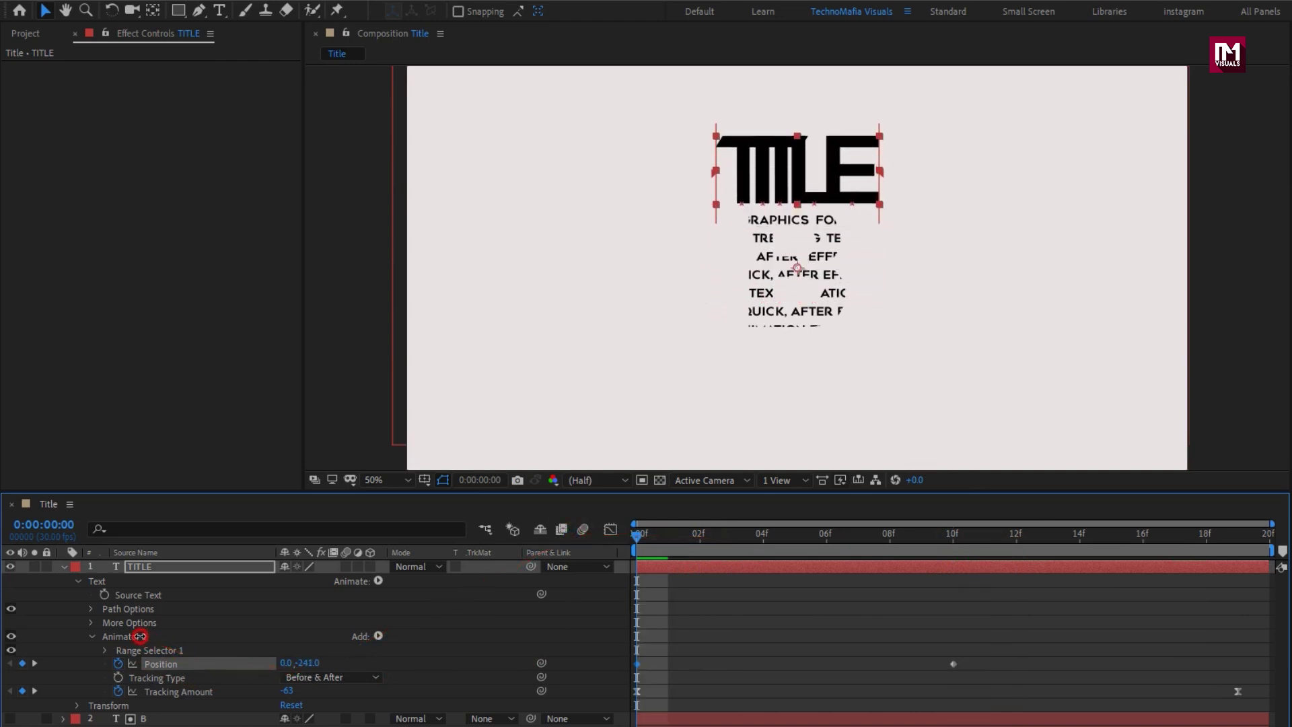
mouse_move(645, 536)
left_mouse_down()
mouse_move(970, 534)
mouse_move(648, 551)
left_mouse_up()
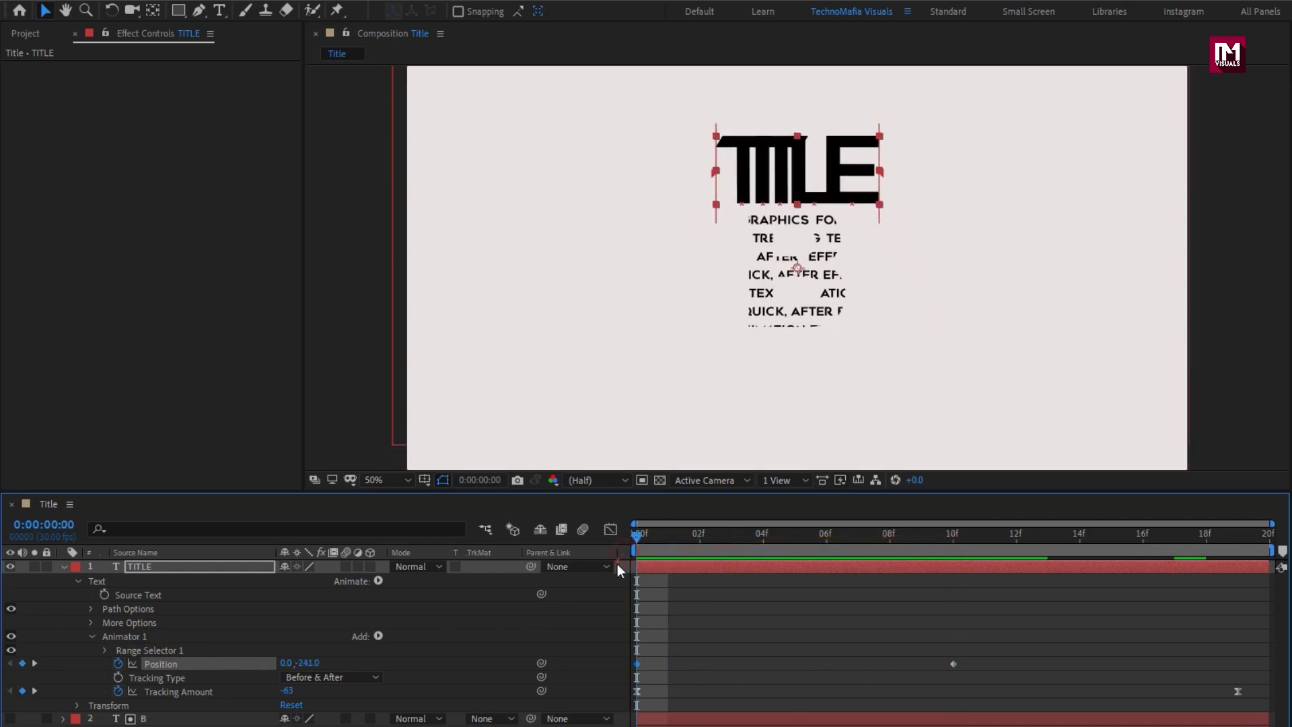
left_click_drag(979, 657, 551, 670)
Step: Apply Easy Ease to the selected TITLE Position keyframes
right_click(639, 664)
mouse_move(743, 650)
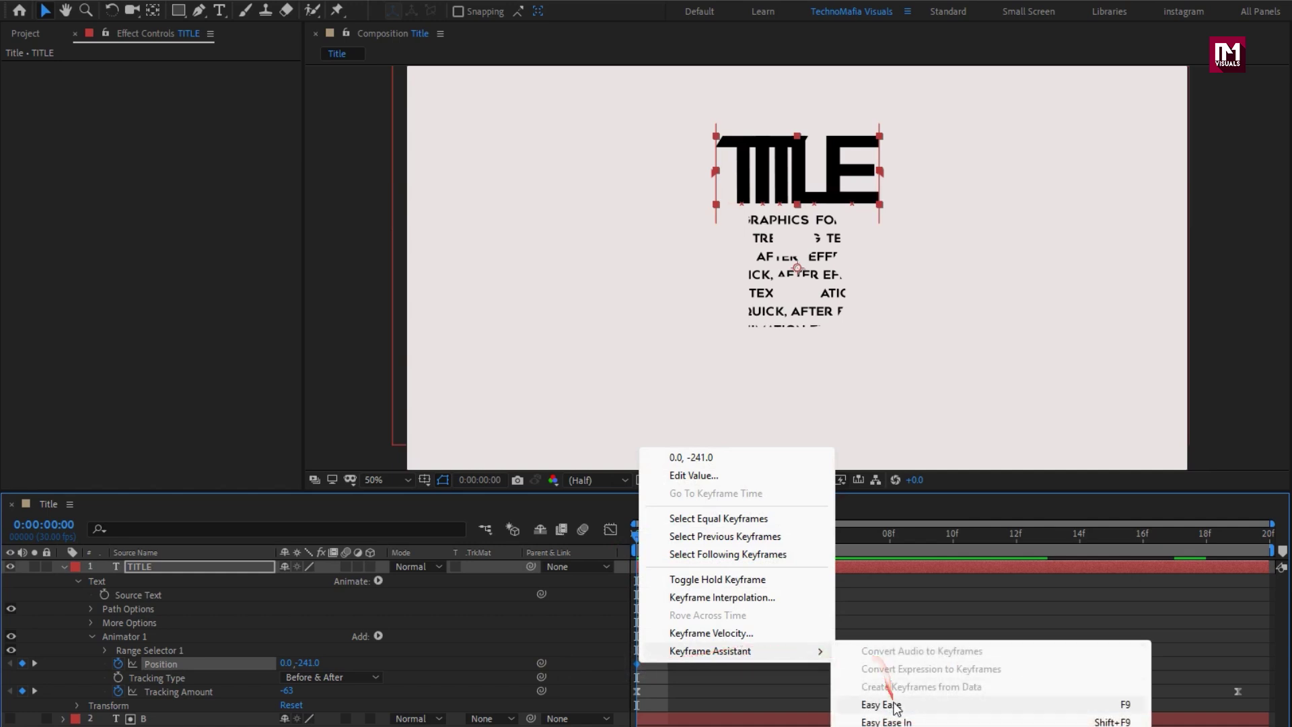
left_click(881, 704)
Step: Adjust Graph Editor influence handles so the title bursts out fast and settles by frame 10
left_click(610, 530)
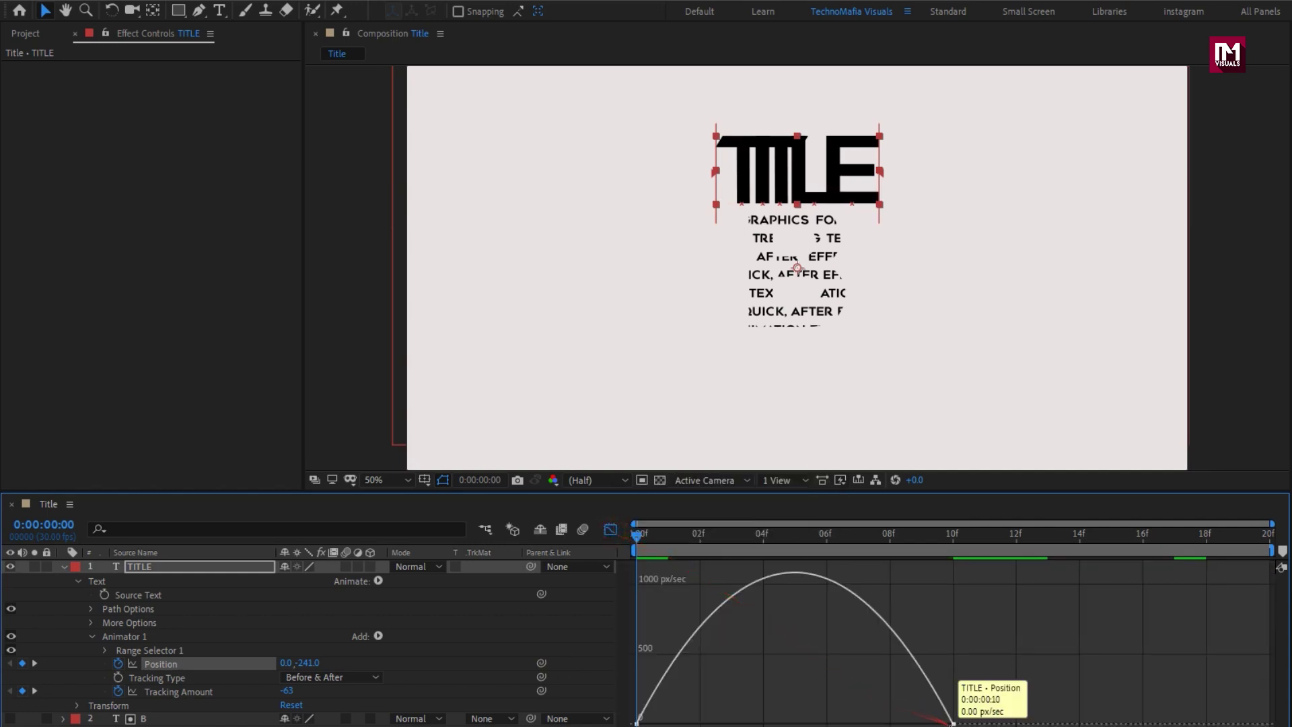
left_click(954, 723)
left_click_drag(901, 724, 794, 724)
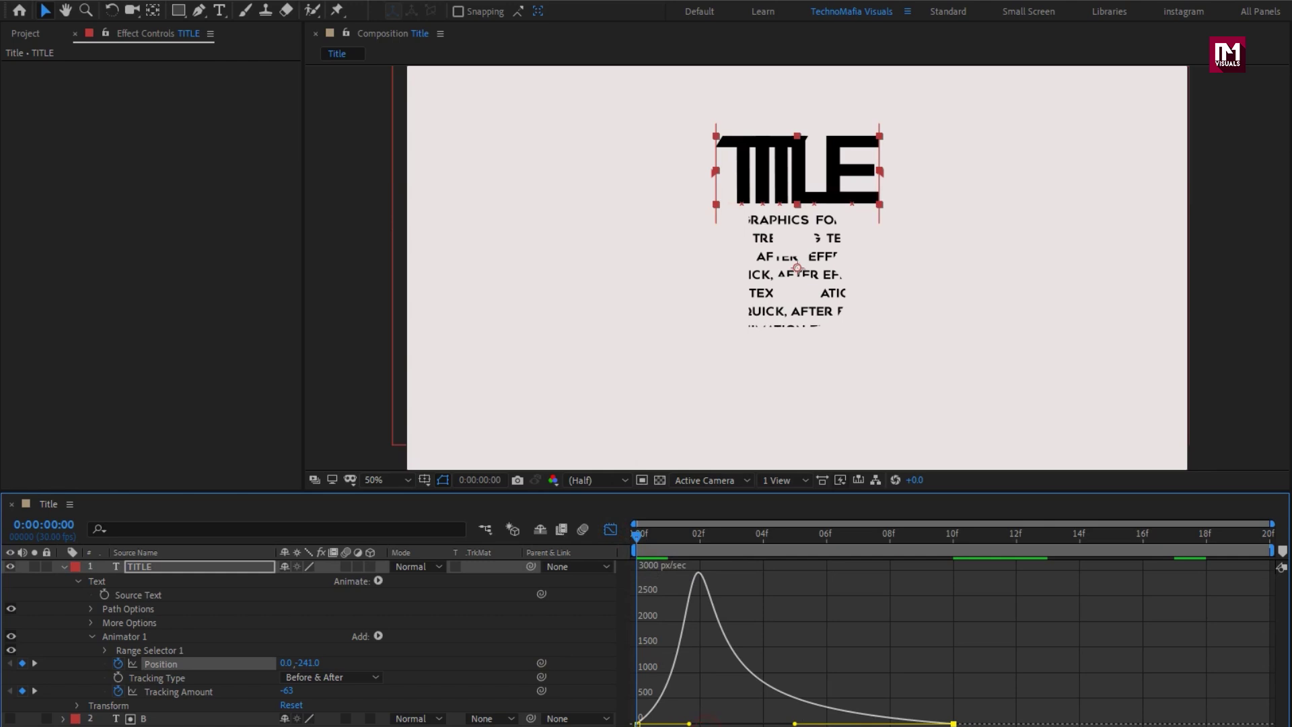
left_click_drag(688, 722, 640, 722)
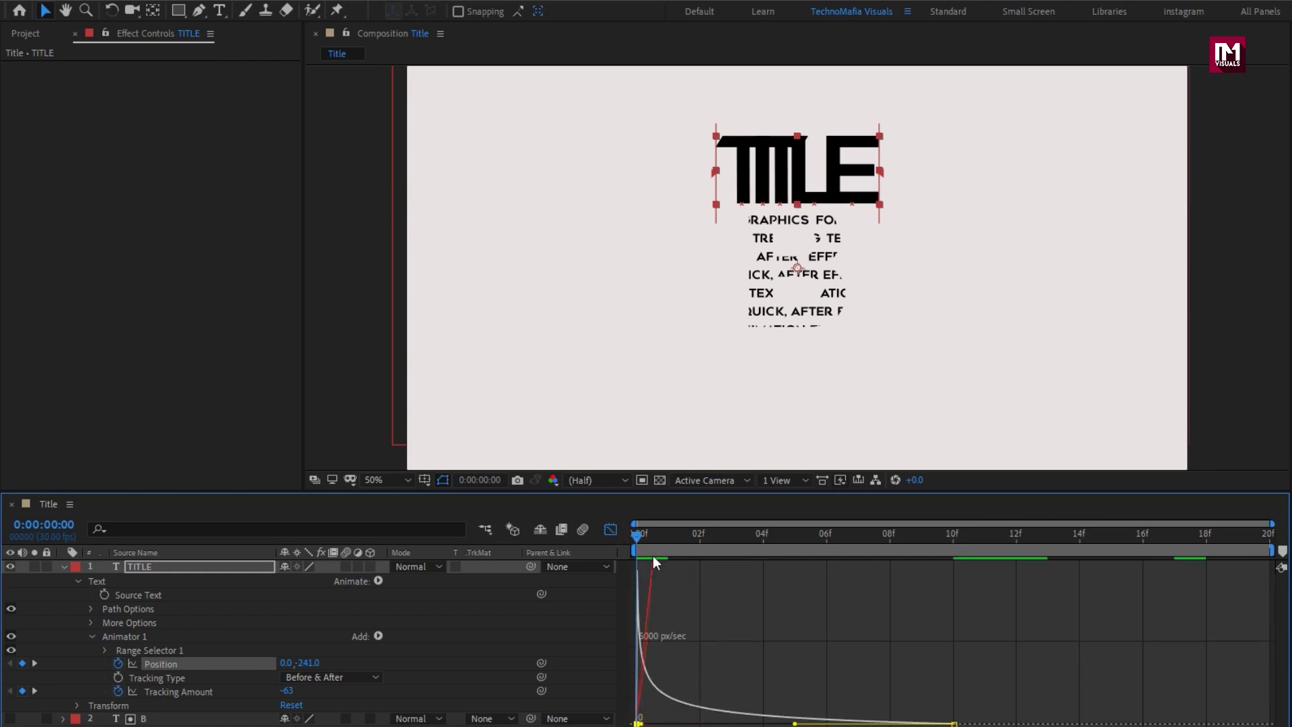
left_click_drag(652, 535, 1015, 538)
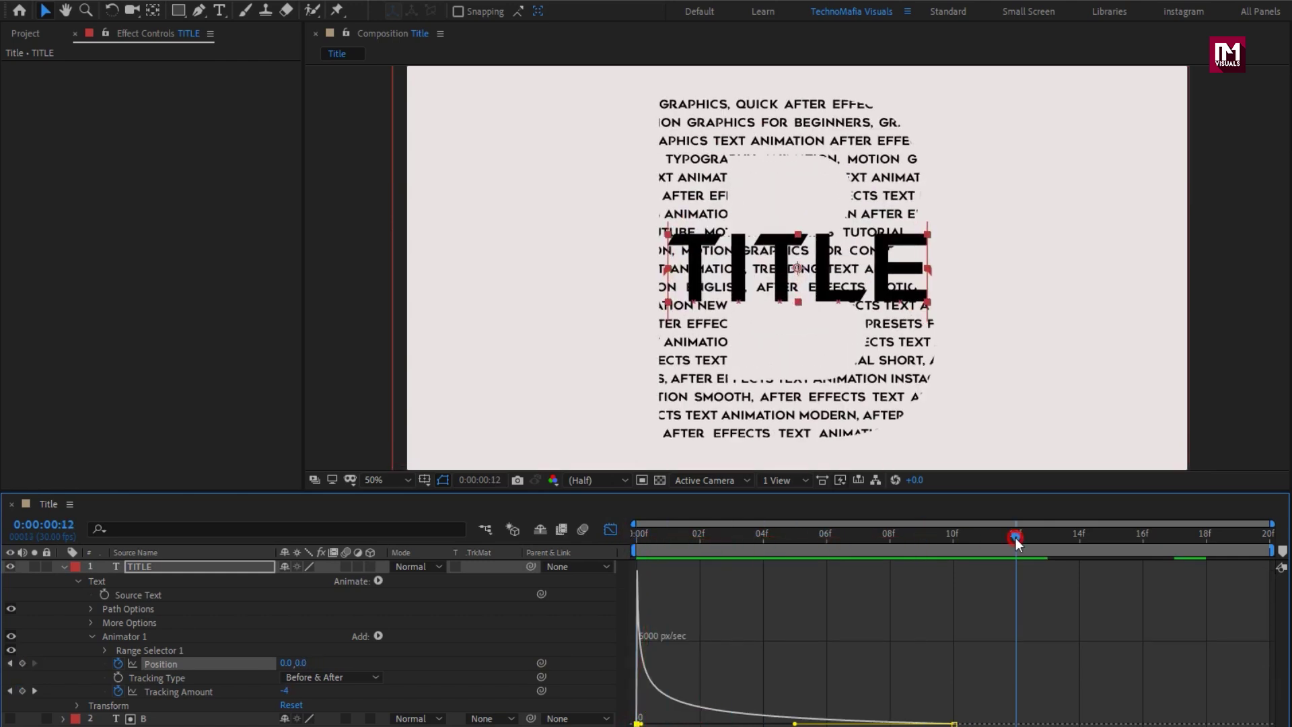
left_click(66, 570)
key("shift+F3")
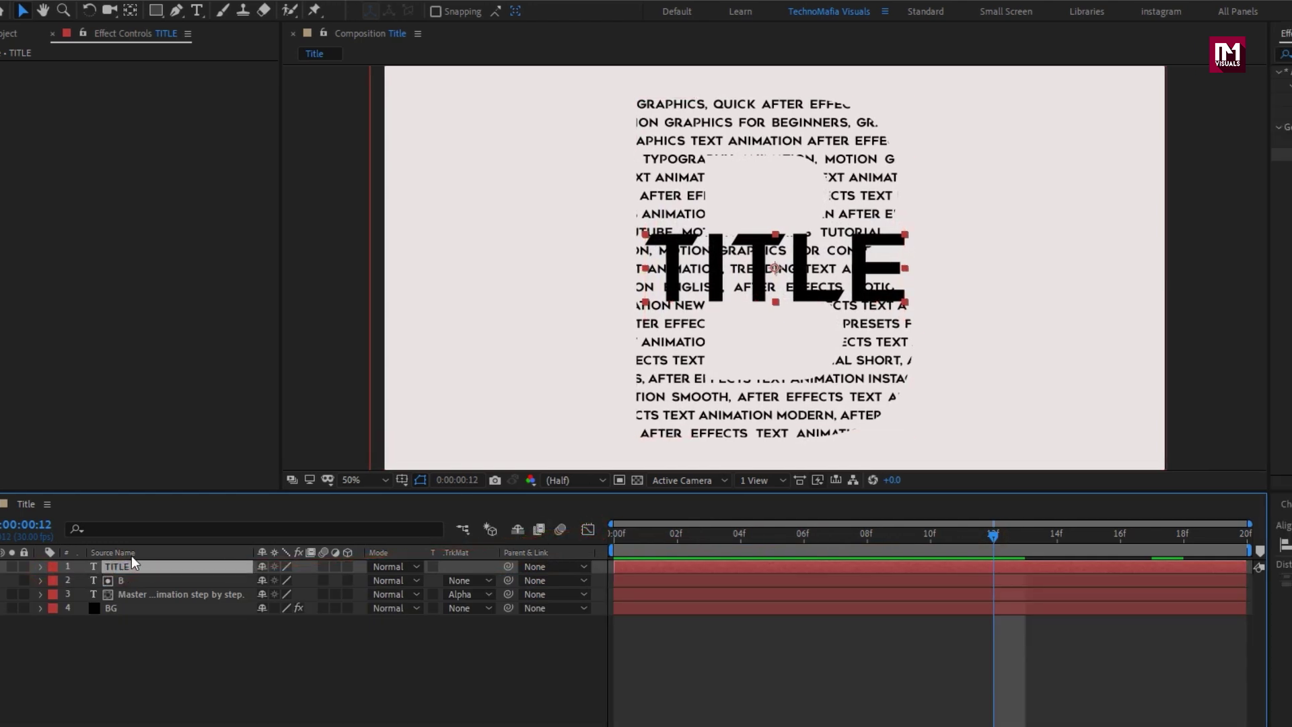
Step: Apply a Fill effect to TITLE using the eyedropped background colour E9E4E4
left_click(1166, 53)
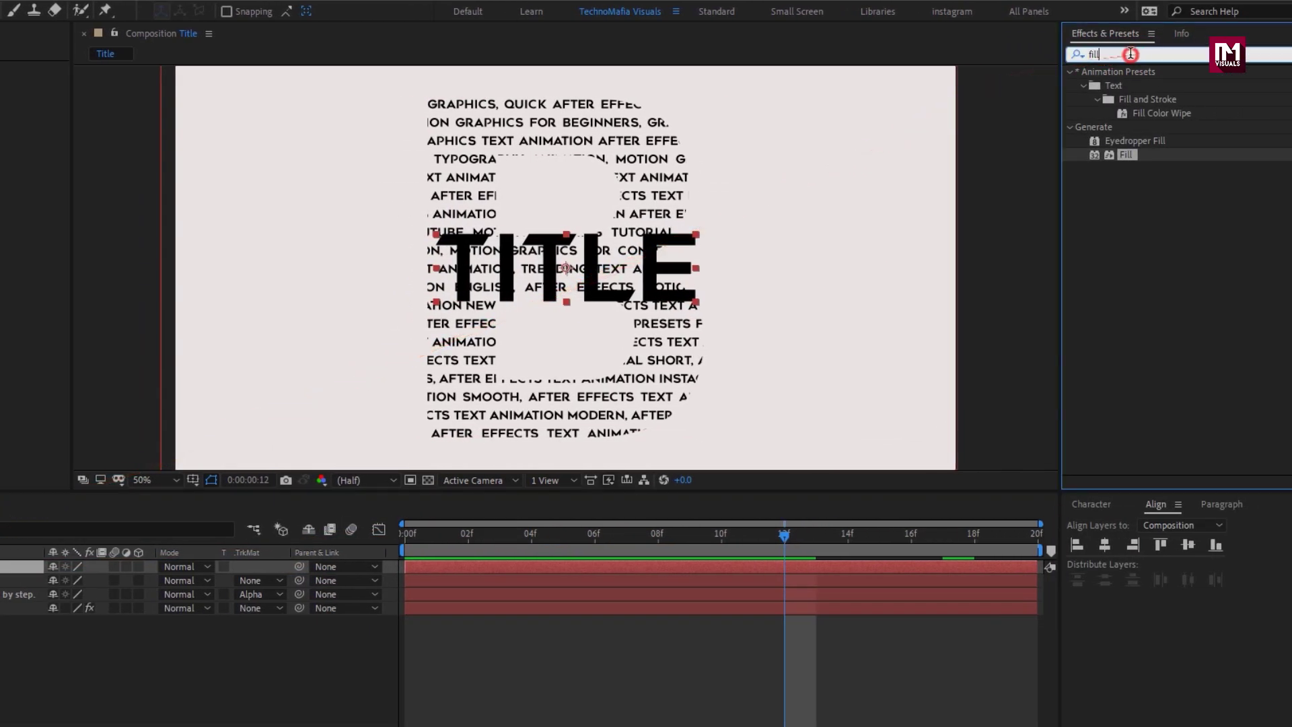
double_click(1132, 152)
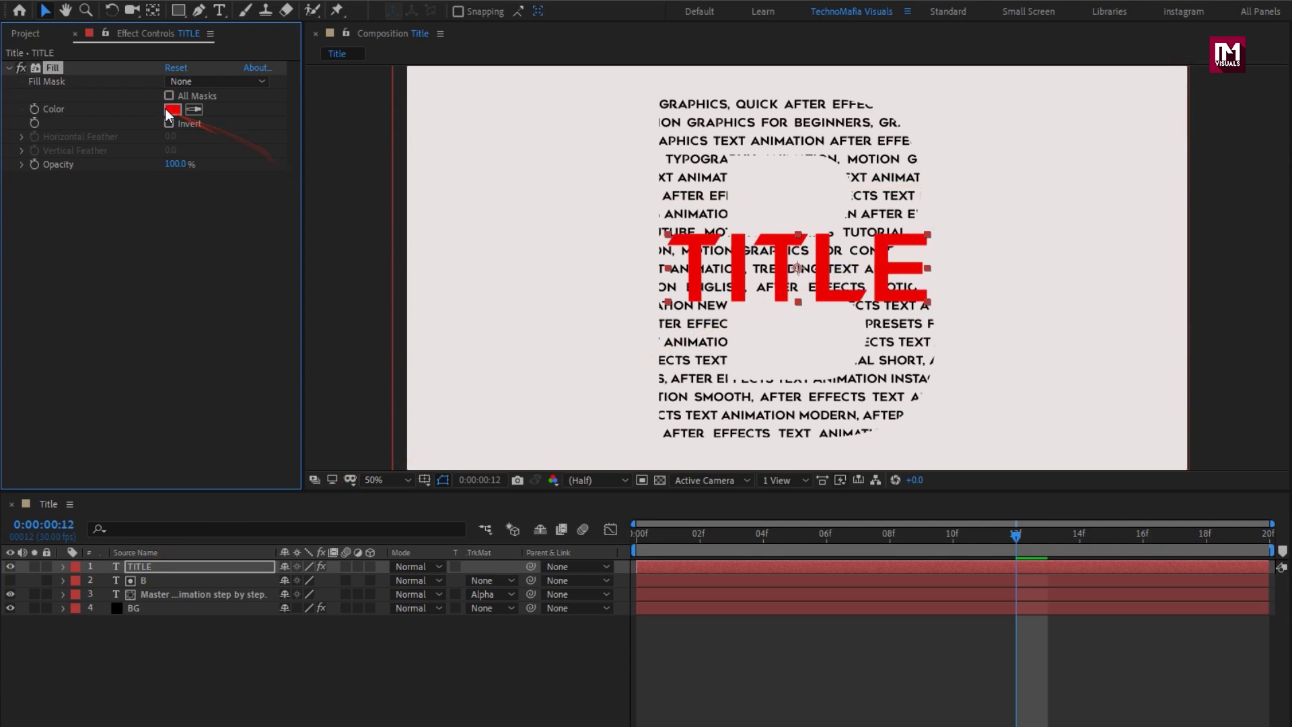
left_click(171, 110)
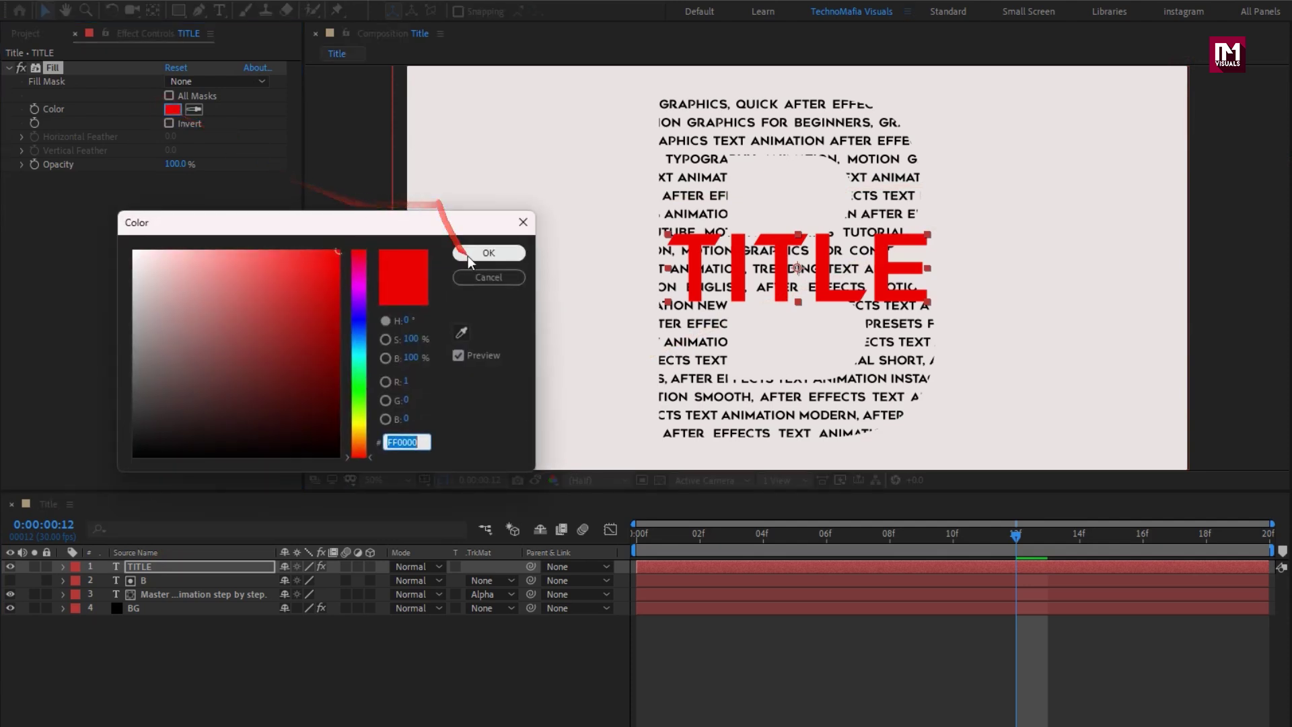
left_click(460, 332)
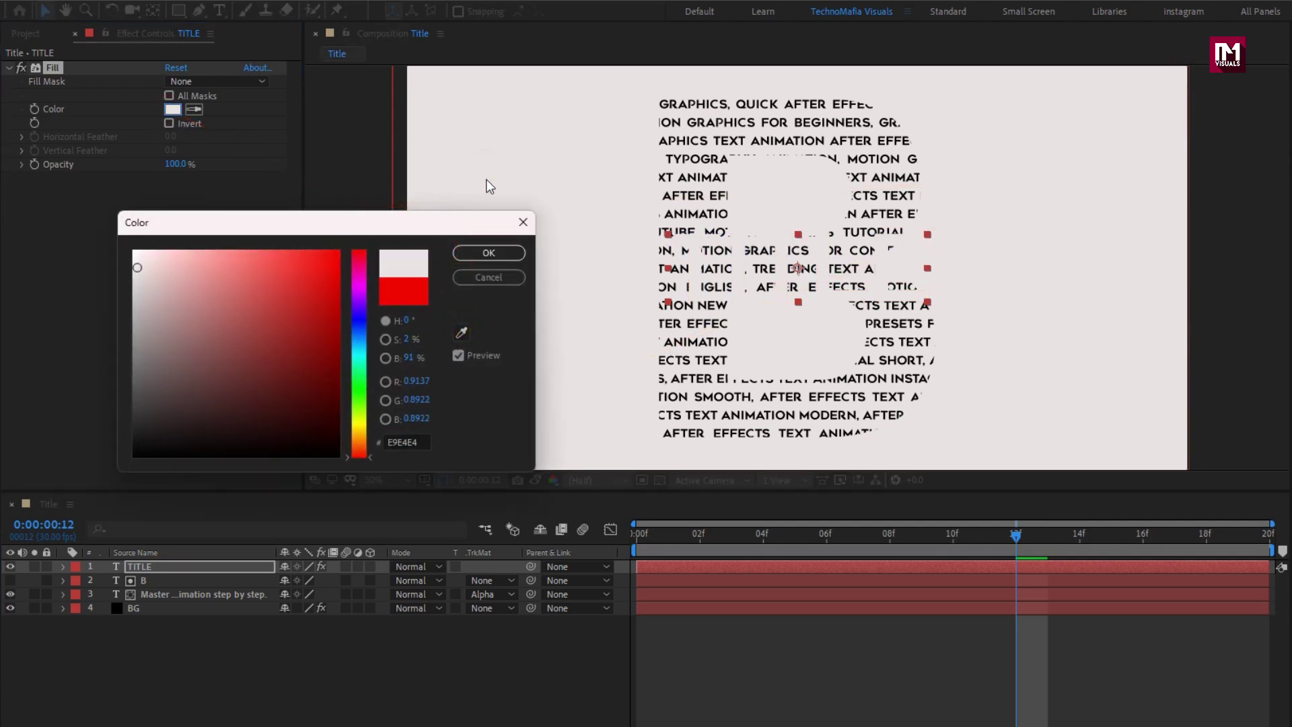
left_click(489, 253)
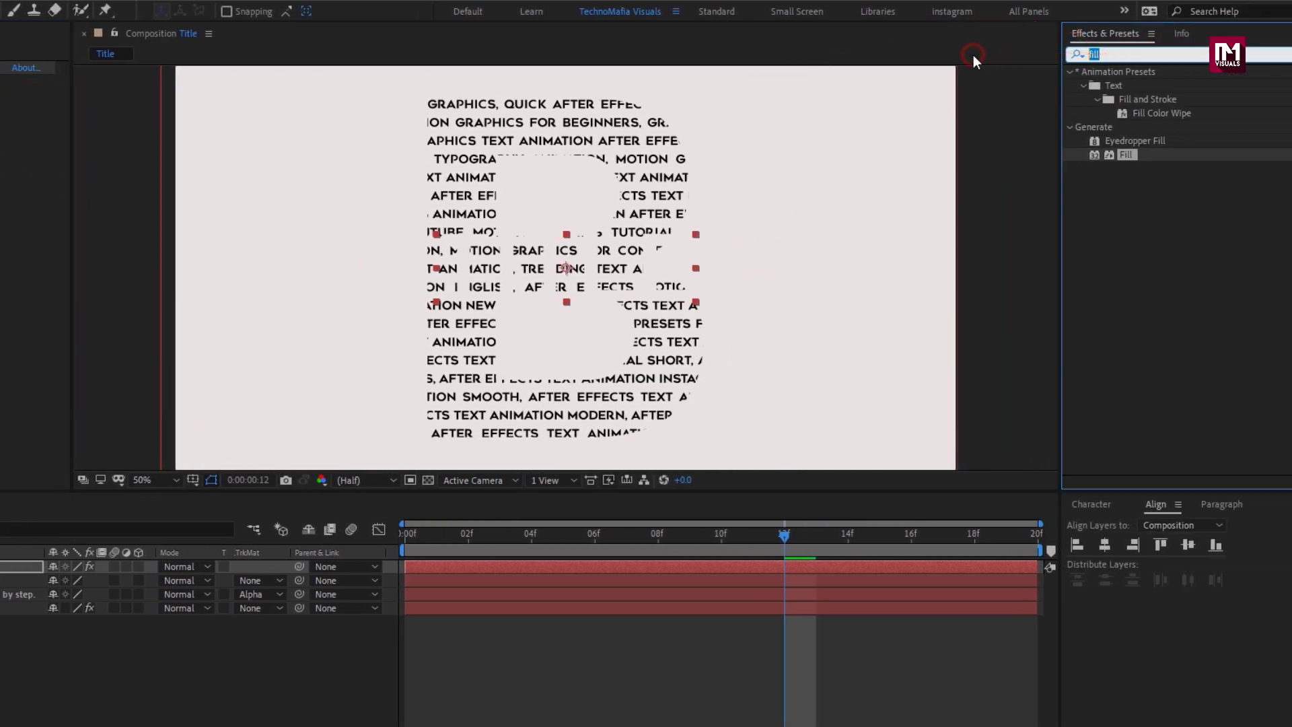
Step: Apply Shift Channels to TITLE with Take Alpha From set to Full On
type("shift")
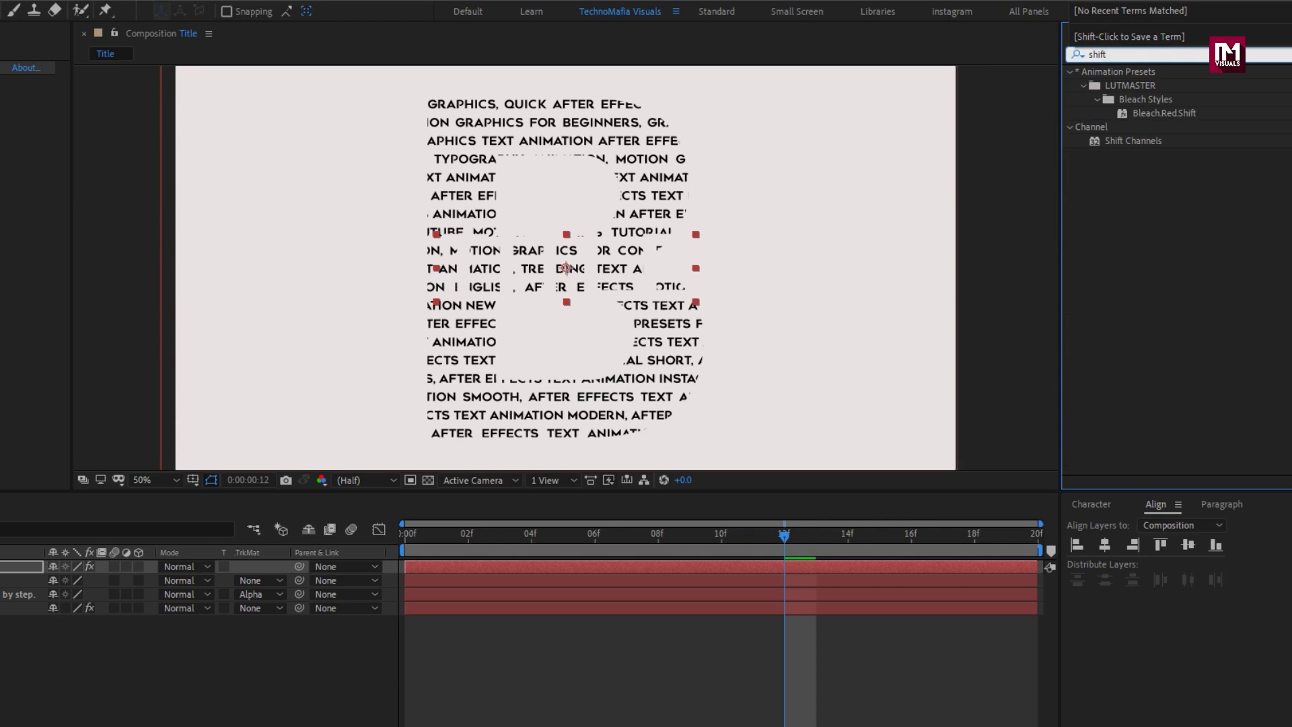
double_click(1112, 142)
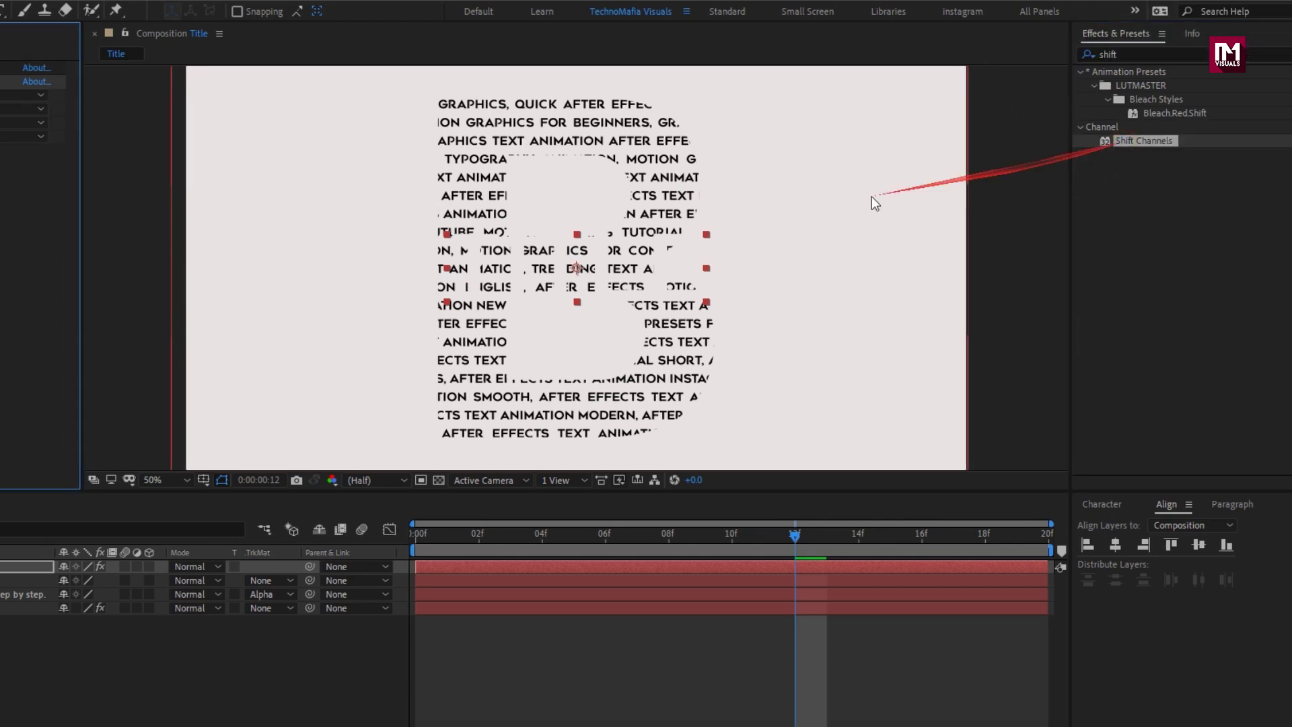
left_click(172, 96)
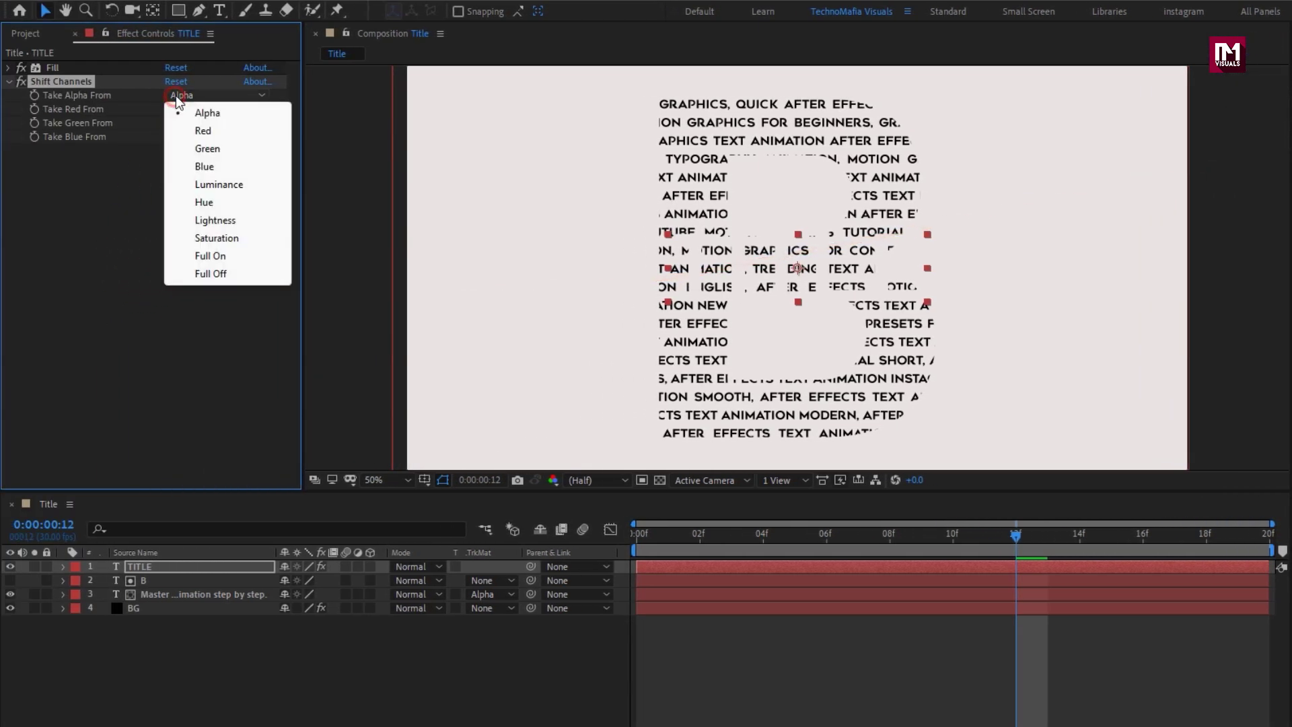
left_click(216, 255)
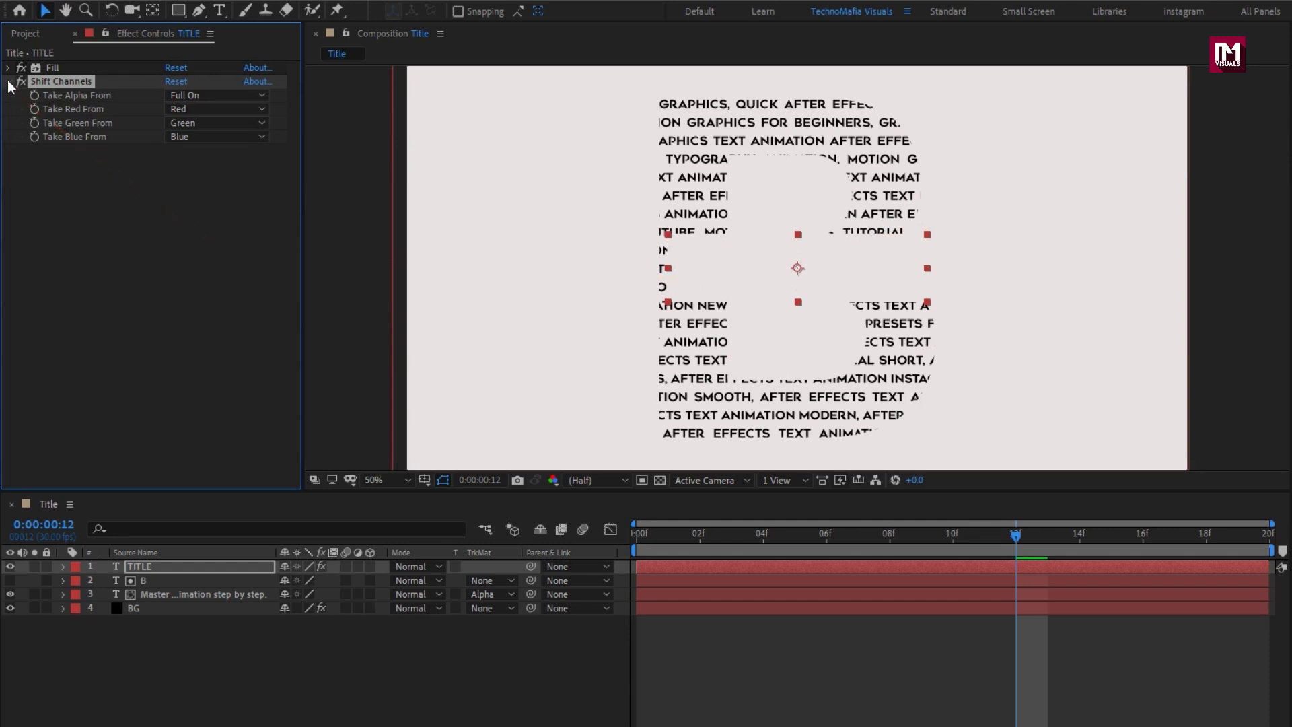
Step: Apply CC Composite to TITLE to restore the black lettering
left_click(1020, 53)
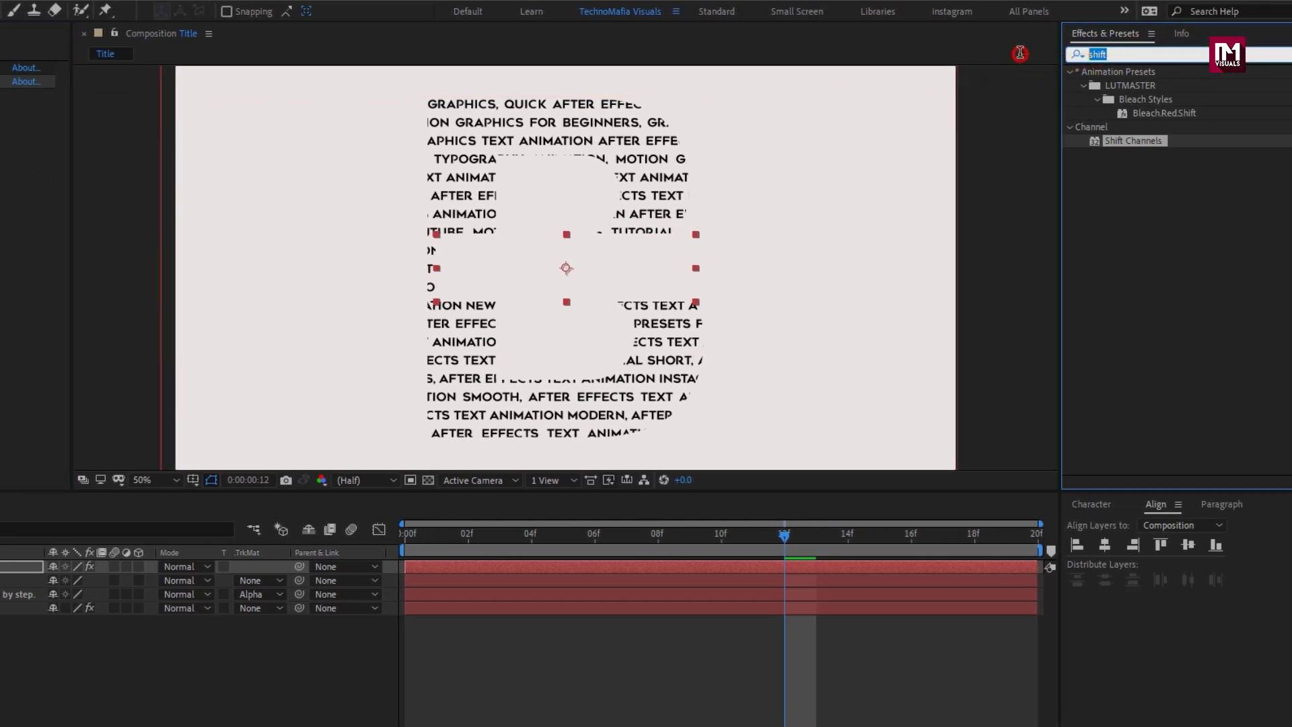
type("cc com")
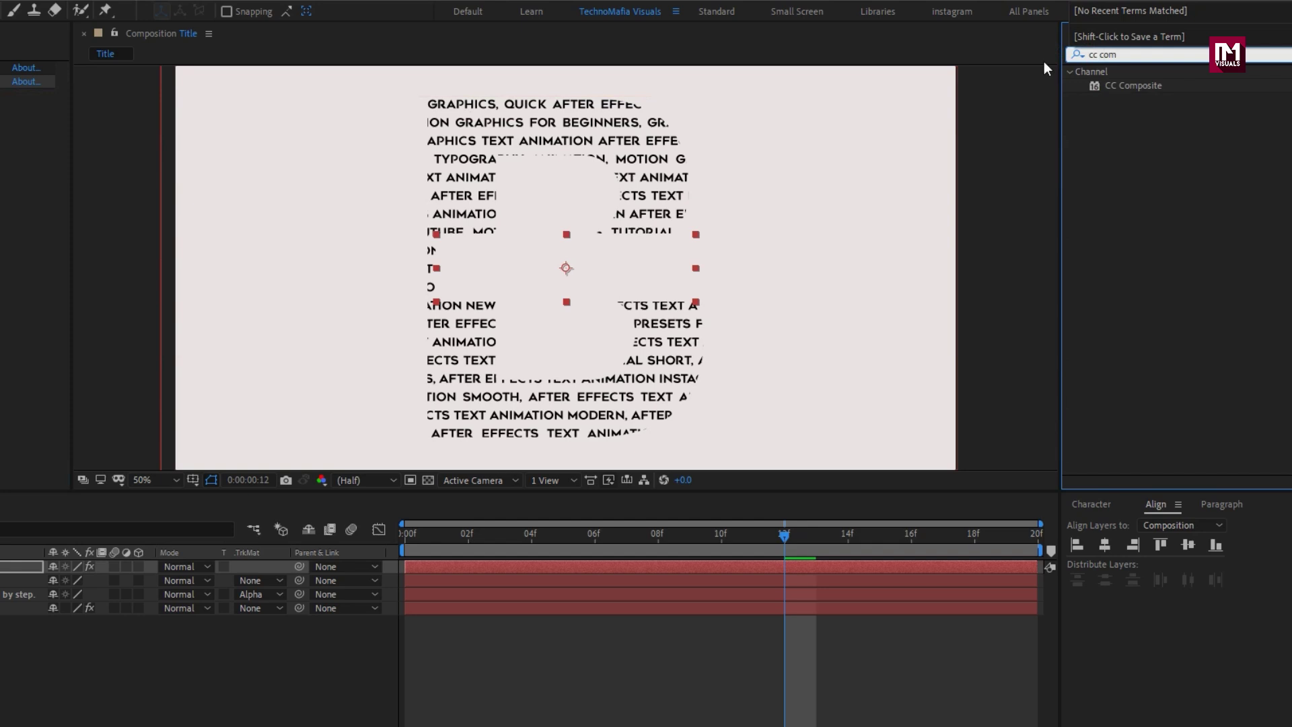
double_click(1116, 86)
Step: Add Fast Box Blur (radius 19, 1 iteration) atop TITLE's effects and preview from frame 0
left_click(1124, 53)
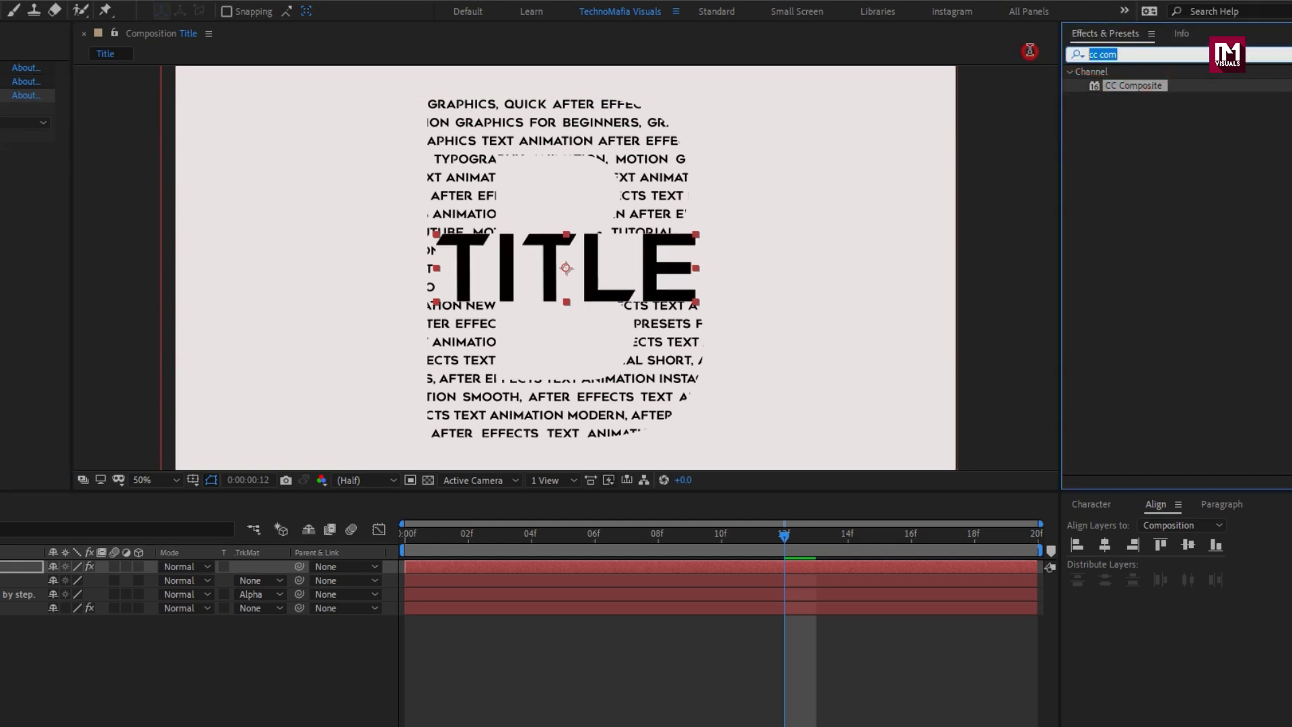
type("fas")
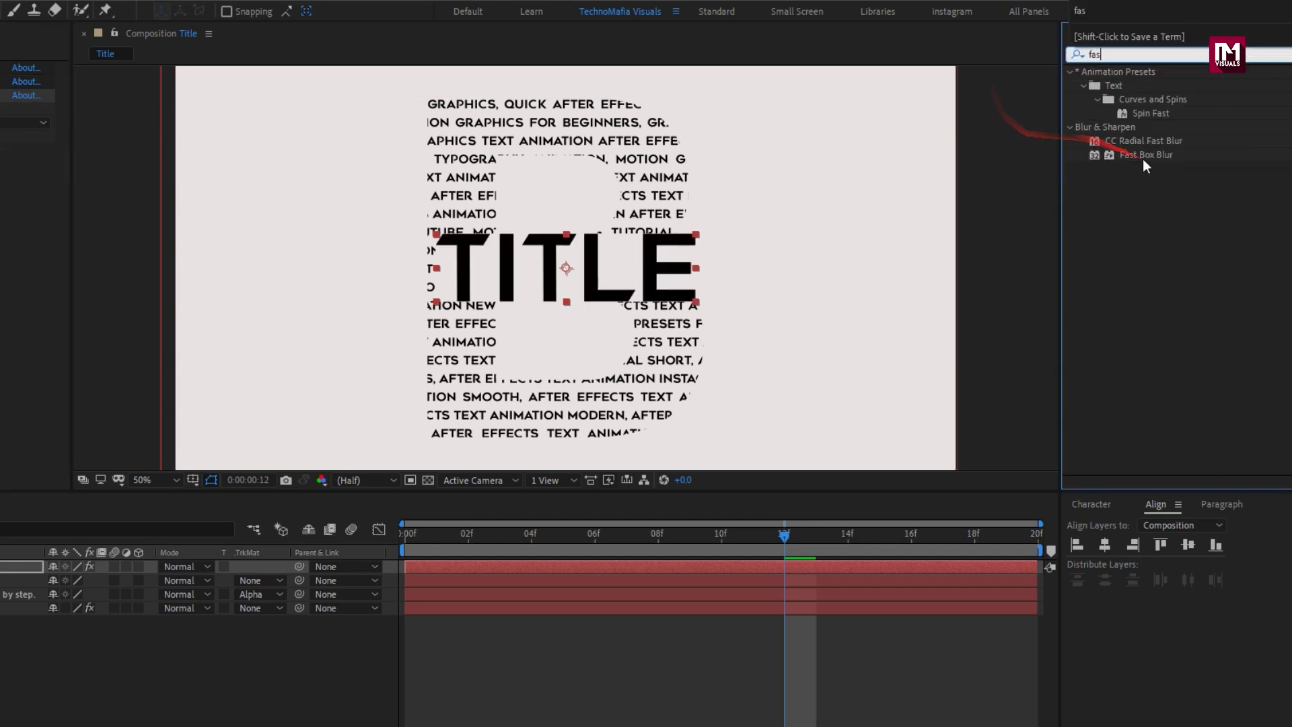
double_click(1146, 156)
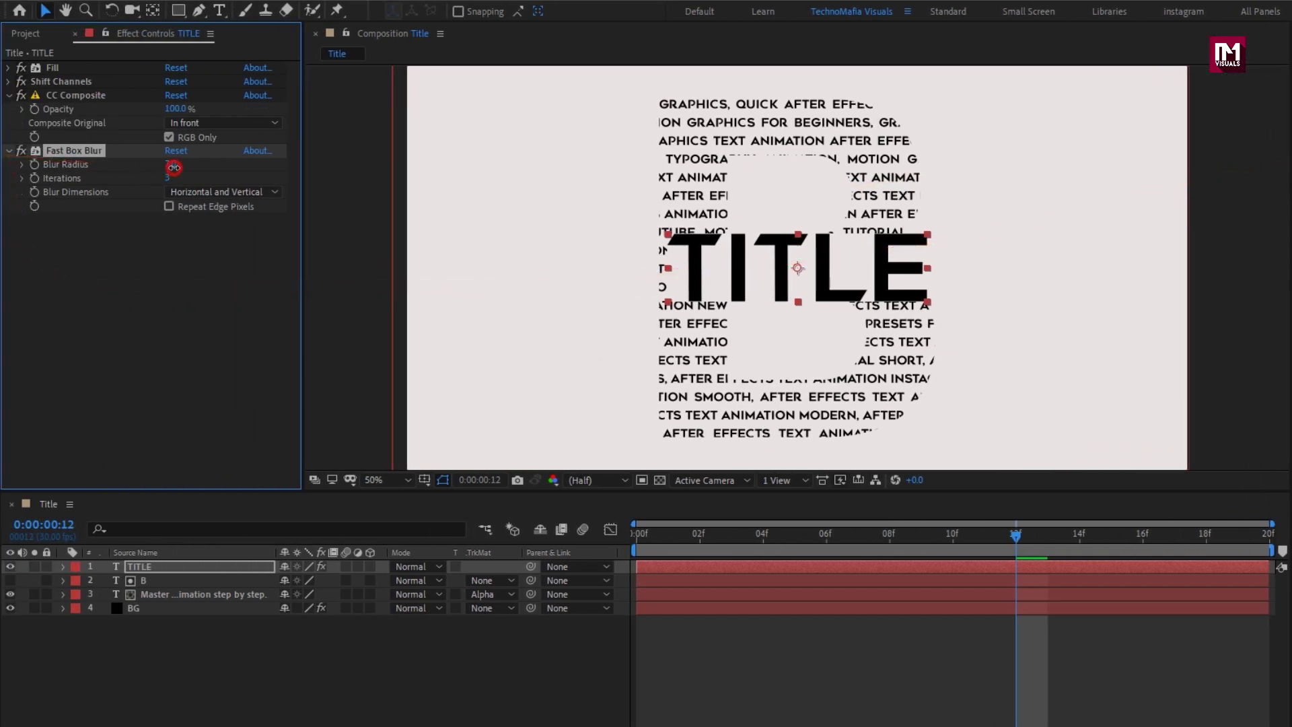
left_click_drag(174, 167, 185, 165)
left_click_drag(67, 148, 70, 66)
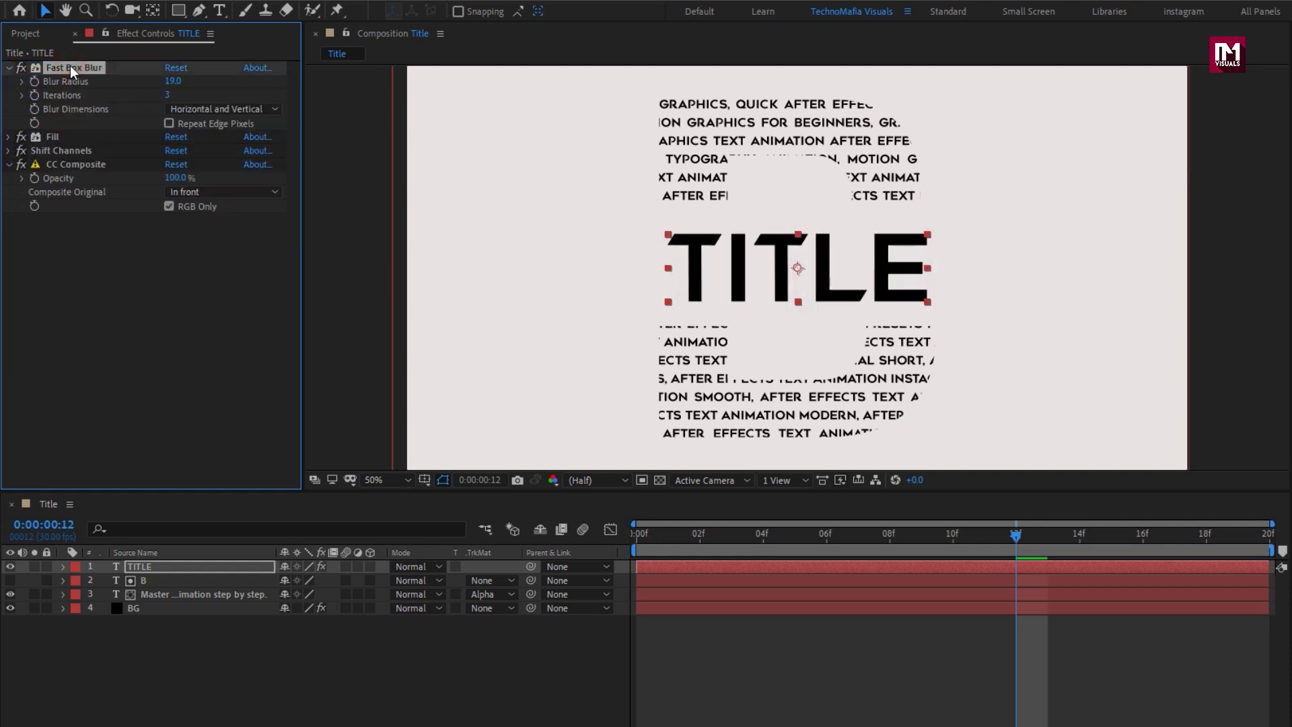
left_click(173, 83)
left_click_drag(157, 85, 165, 81)
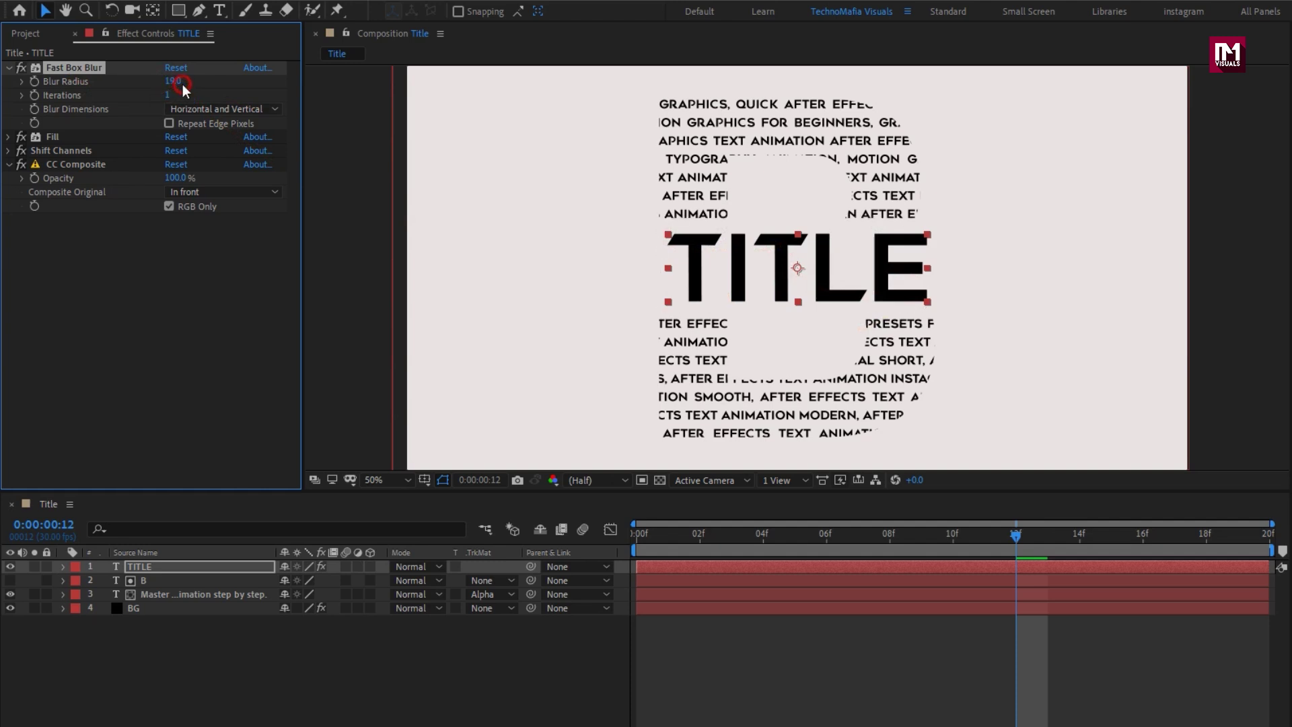
left_click_drag(656, 539, 608, 539)
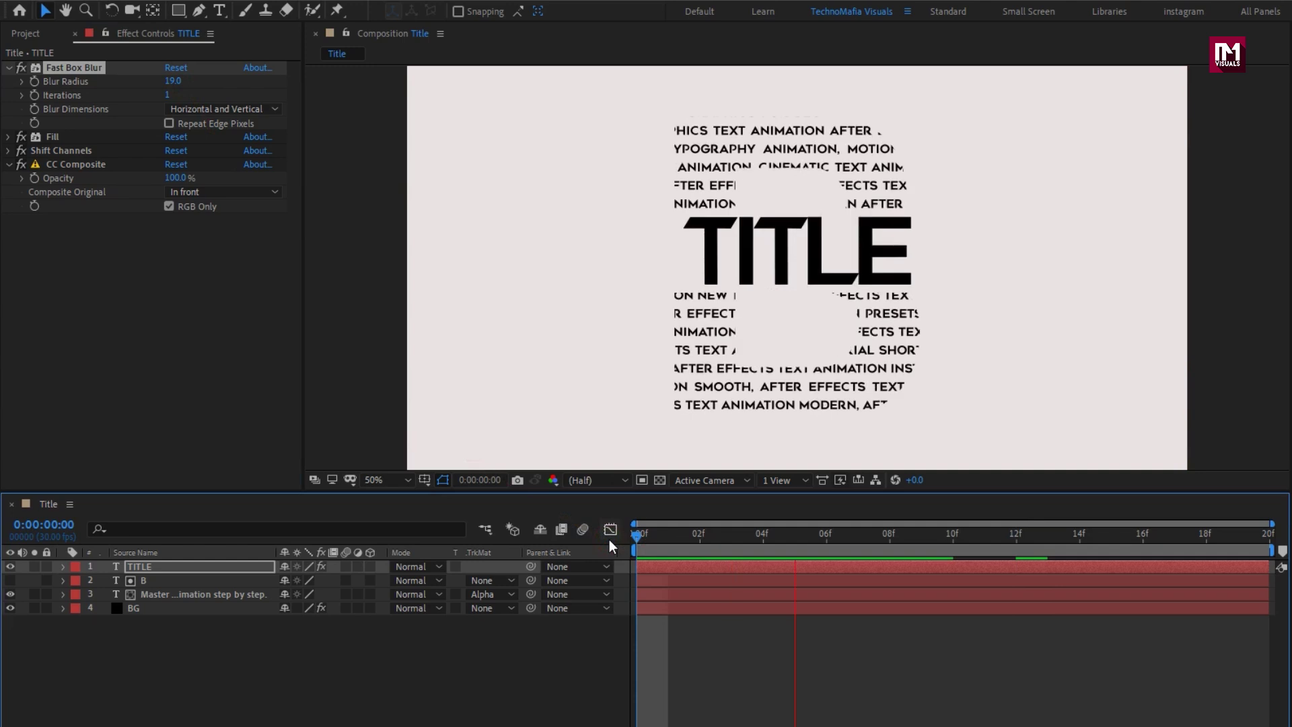
key("space")
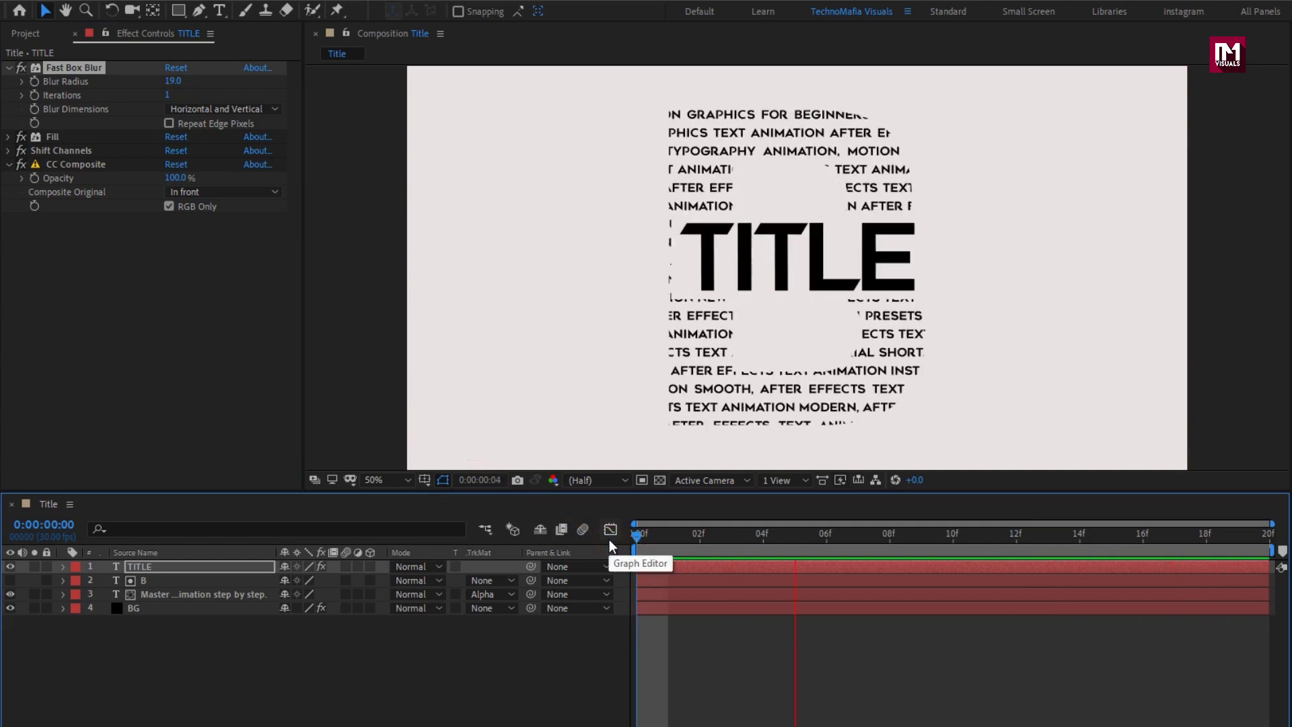